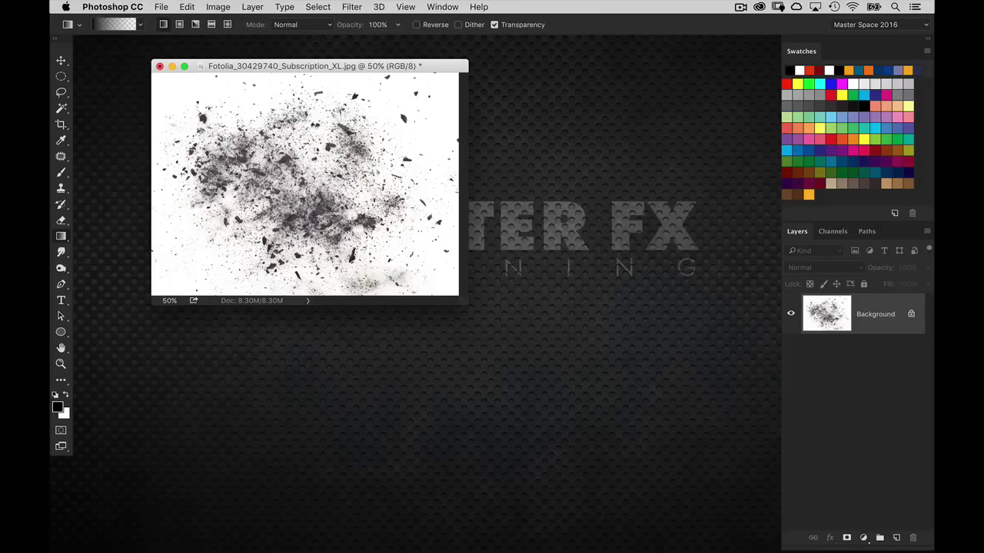
Step: Move the explosion photo window, zoom to 66.7%, and enlarge the window to fit the image
{"action": "left_click_drag", "start_coordinate": [261, 69], "coordinate": [246, 67]}
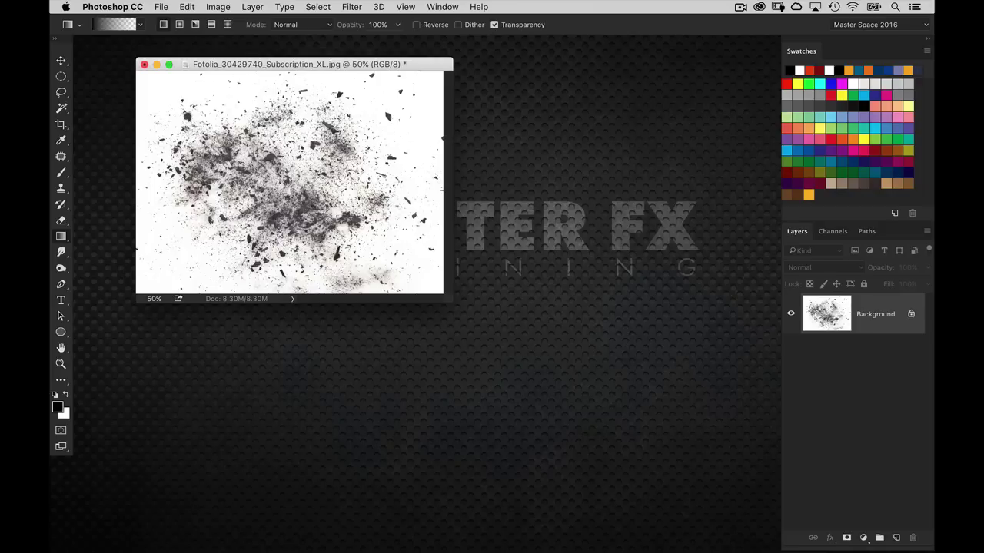
{"action": "key", "text": "super+equal"}
{"action": "left_click_drag", "start_coordinate": [551, 376], "coordinate": [657, 458]}
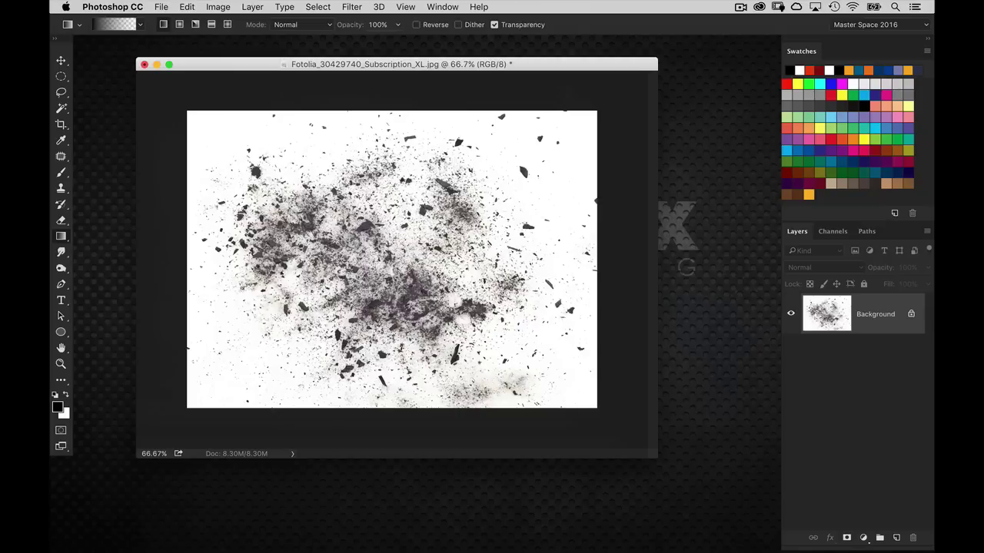
Step: Desaturate the photo and apply Levels with input black 13, gamma 1.00 and white 248
{"action": "key", "text": "shift+super+u"}
{"action": "key", "text": "super+l"}
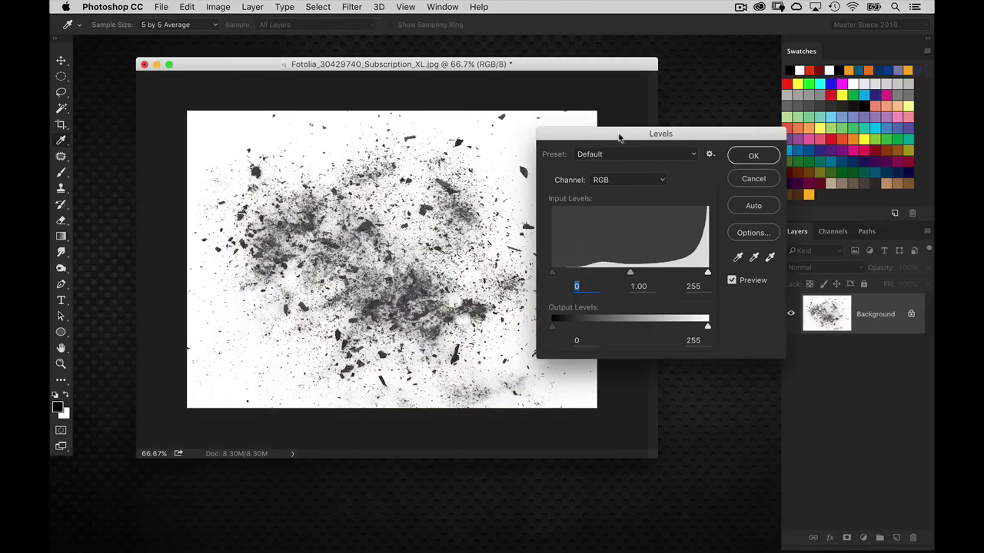
{"action": "left_click_drag", "start_coordinate": [619, 137], "coordinate": [642, 129]}
{"action": "left_click_drag", "start_coordinate": [576, 266], "coordinate": [600, 266]}
{"action": "left_click_drag", "start_coordinate": [730, 266], "coordinate": [708, 266]}
{"action": "left_click_drag", "start_coordinate": [601, 266], "coordinate": [583, 266]}
{"action": "left_click_drag", "start_coordinate": [709, 266], "coordinate": [727, 266]}
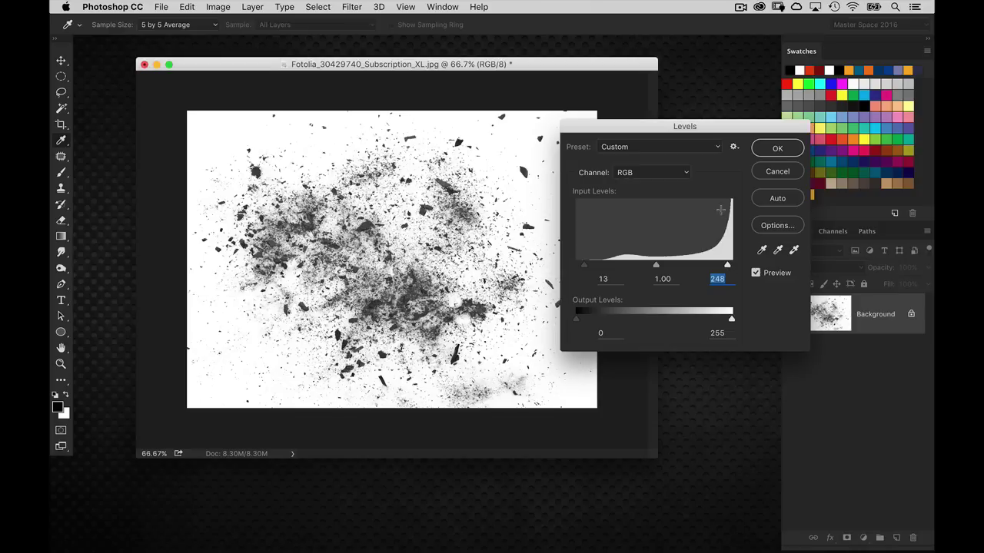
{"action": "left_click", "coordinate": [773, 156]}
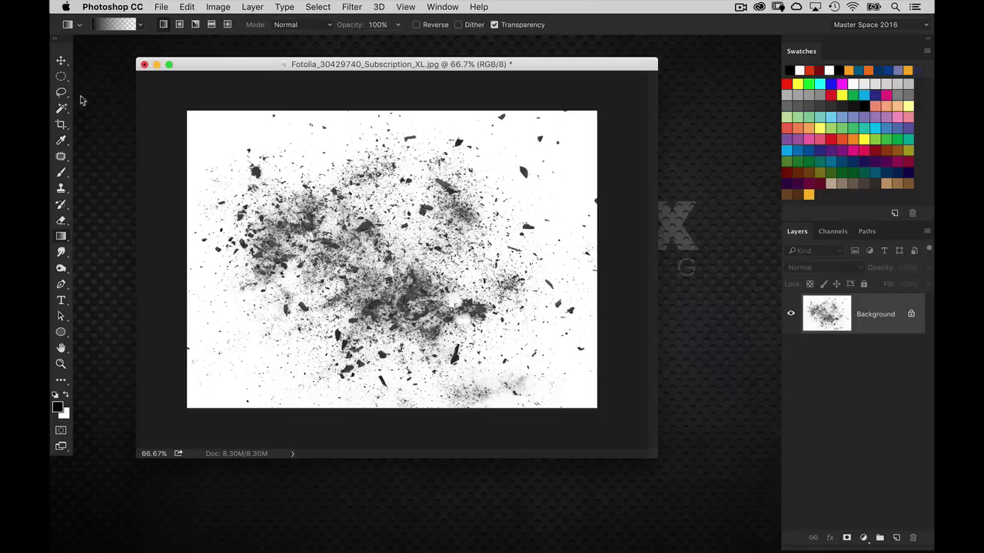
Step: Lasso the central debris cloud, invert the selection, fill the outer area, then deselect
{"action": "left_click", "coordinate": [64, 94]}
{"action": "mouse_move", "coordinate": [268, 137]}
{"action": "left_mouse_down"}
{"action": "mouse_move", "coordinate": [217, 137]}
{"action": "mouse_move", "coordinate": [207, 206]}
{"action": "mouse_move", "coordinate": [209, 286]}
{"action": "mouse_move", "coordinate": [242, 338]}
{"action": "mouse_move", "coordinate": [251, 374]}
{"action": "mouse_move", "coordinate": [425, 394]}
{"action": "mouse_move", "coordinate": [563, 371]}
{"action": "mouse_move", "coordinate": [577, 300]}
{"action": "mouse_move", "coordinate": [557, 262]}
{"action": "mouse_move", "coordinate": [562, 202]}
{"action": "mouse_move", "coordinate": [533, 162]}
{"action": "mouse_move", "coordinate": [495, 137]}
{"action": "mouse_move", "coordinate": [416, 121]}
{"action": "mouse_move", "coordinate": [292, 131]}
{"action": "left_mouse_up"}
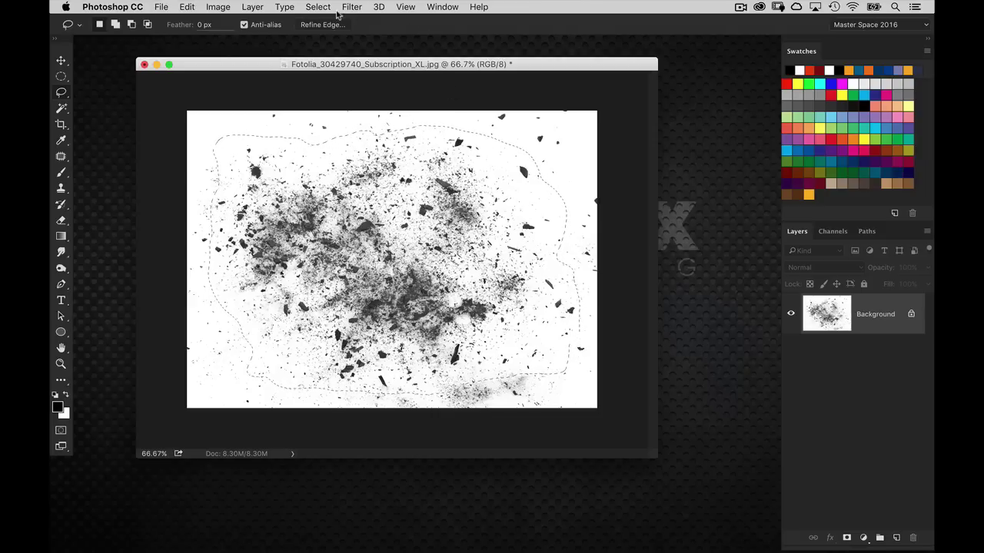
{"action": "left_click", "coordinate": [318, 7]}
{"action": "left_click", "coordinate": [328, 57]}
{"action": "key", "text": "shift+F5"}
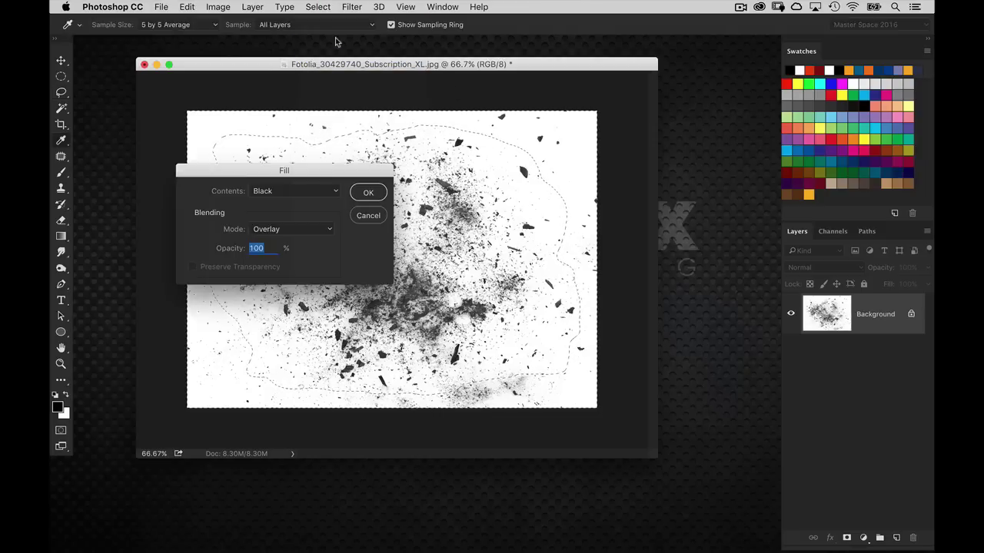
{"action": "key", "text": "Return"}
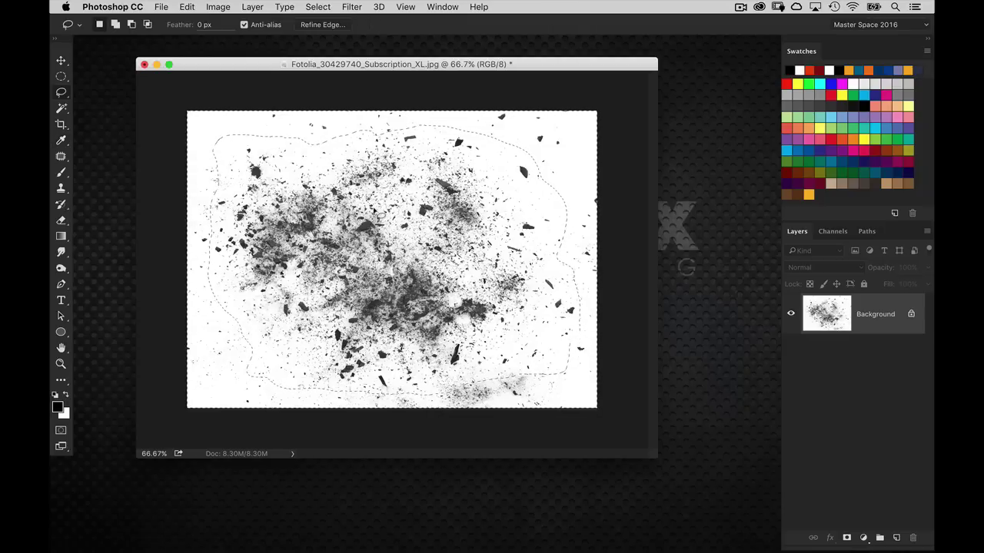
{"action": "key", "text": "super+d"}
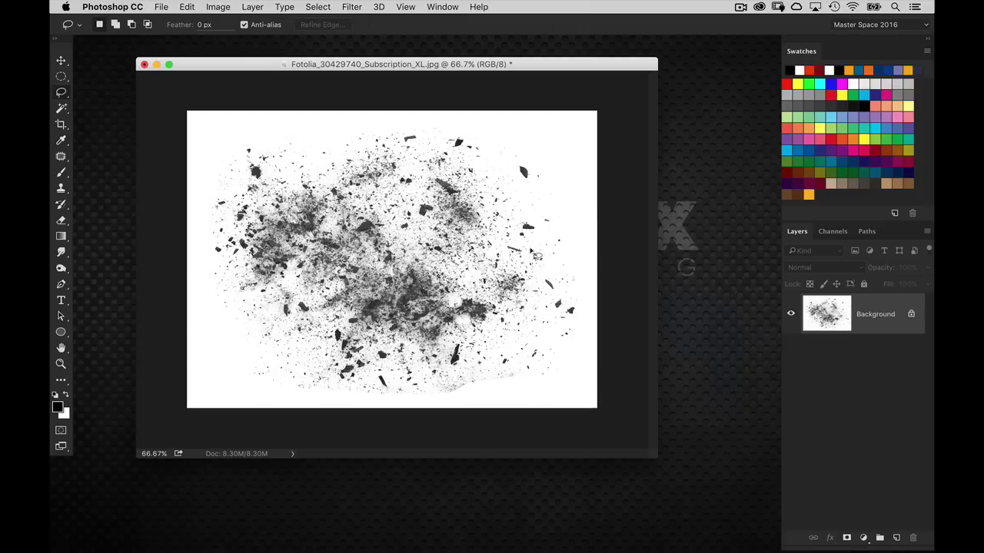
Step: Set up a white radial gradient in Overlay mode
{"action": "left_click", "coordinate": [61, 236]}
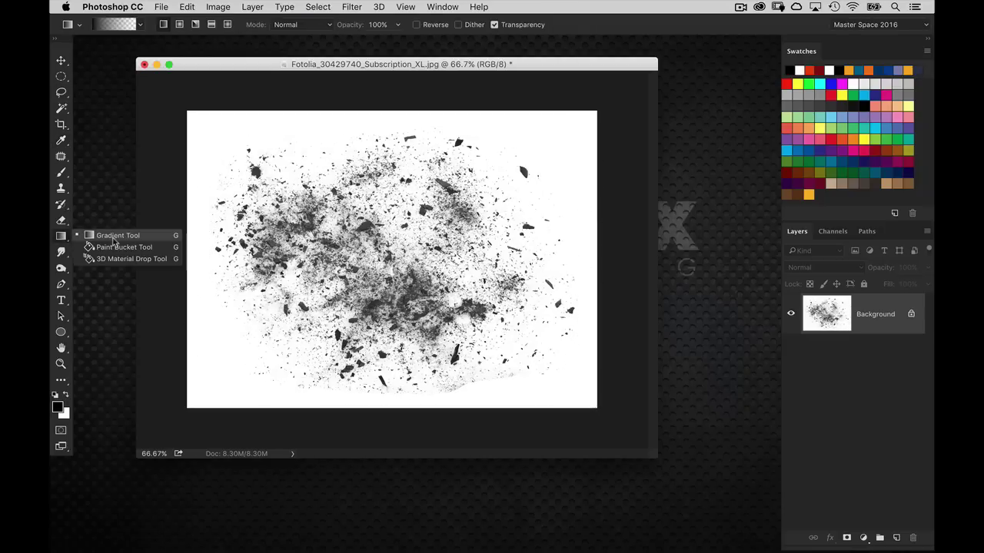
{"action": "left_click", "coordinate": [148, 231]}
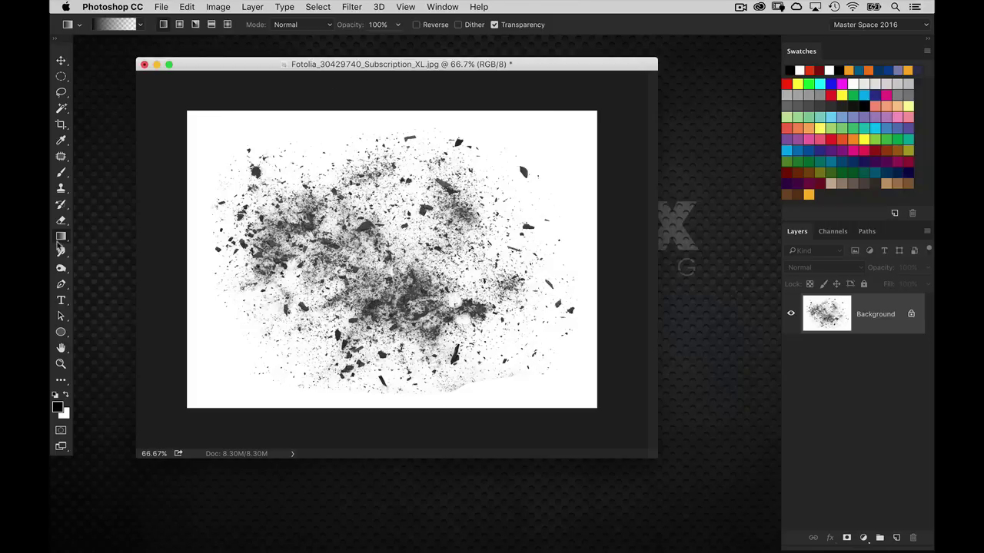
{"action": "left_click_drag", "start_coordinate": [61, 238], "coordinate": [93, 244]}
{"action": "left_click", "coordinate": [146, 26]}
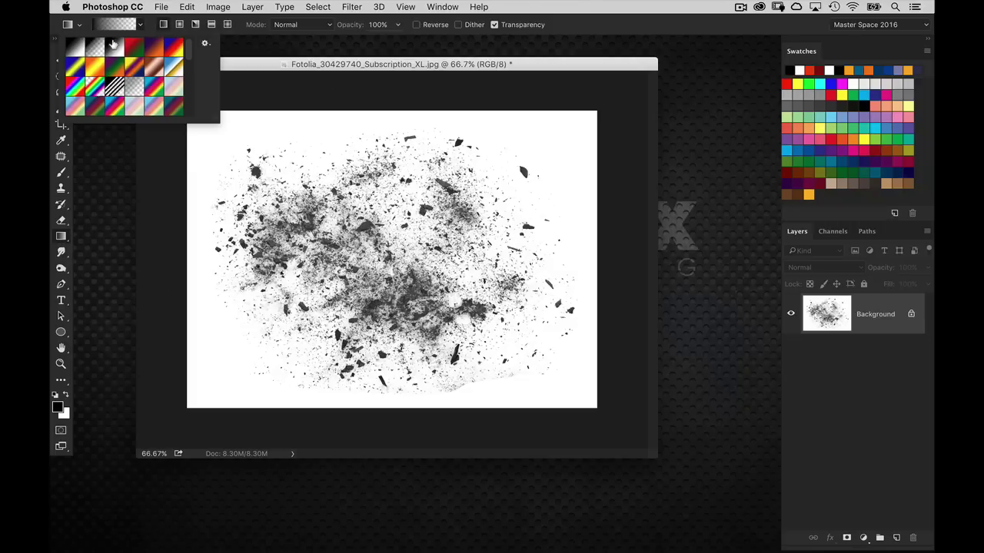
{"action": "left_click", "coordinate": [279, 26]}
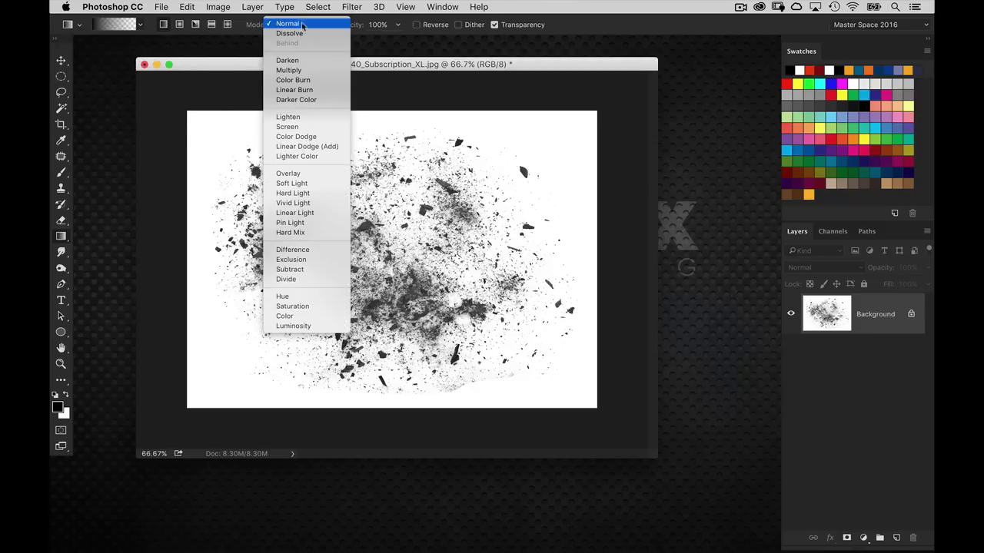
{"action": "left_click", "coordinate": [305, 176]}
{"action": "key", "text": "x"}
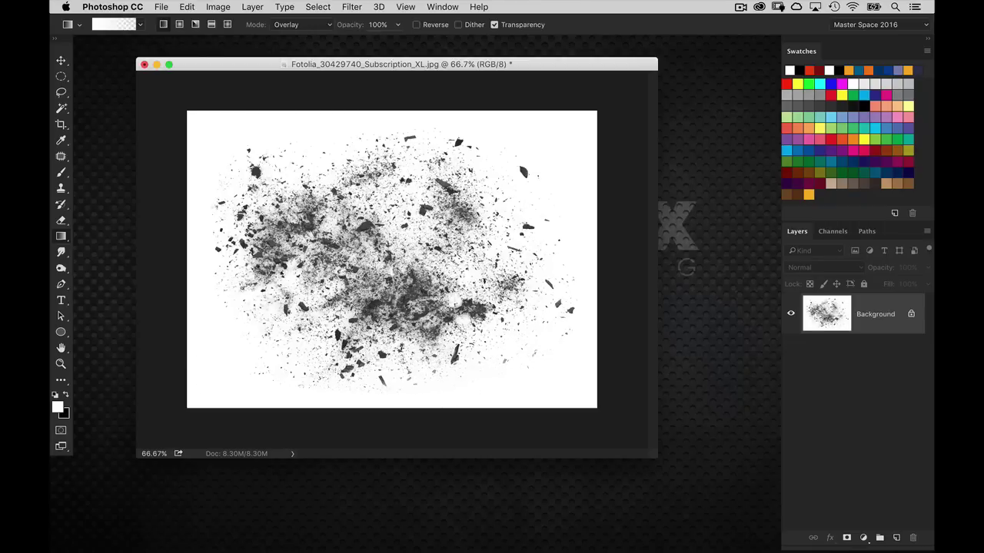
{"action": "left_click", "coordinate": [180, 25]}
Step: Lighten four dark debris fragments with small radial gradients
{"action": "left_click_drag", "start_coordinate": [567, 309], "coordinate": [528, 308]}
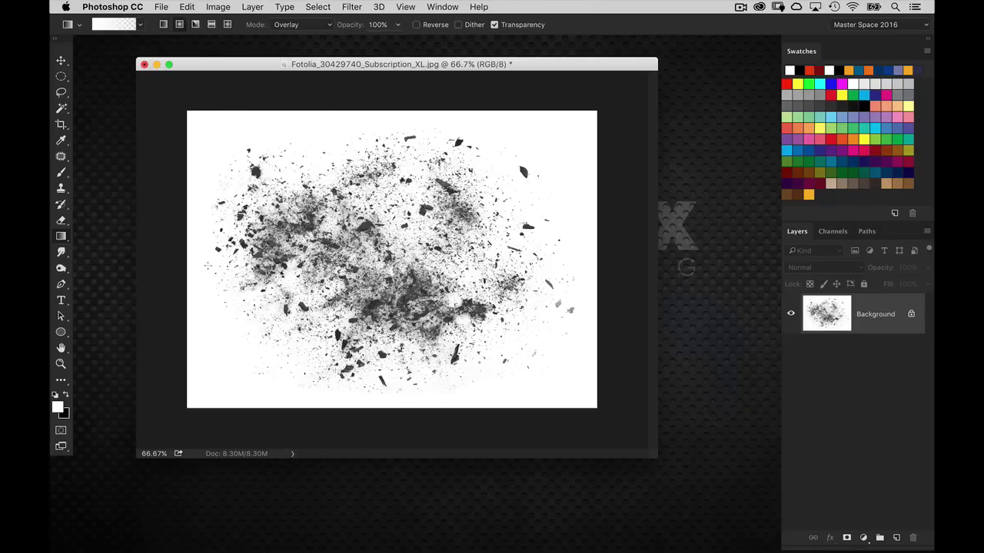
{"action": "left_click_drag", "start_coordinate": [249, 206], "coordinate": [202, 157]}
{"action": "left_click_drag", "start_coordinate": [312, 172], "coordinate": [312, 132]}
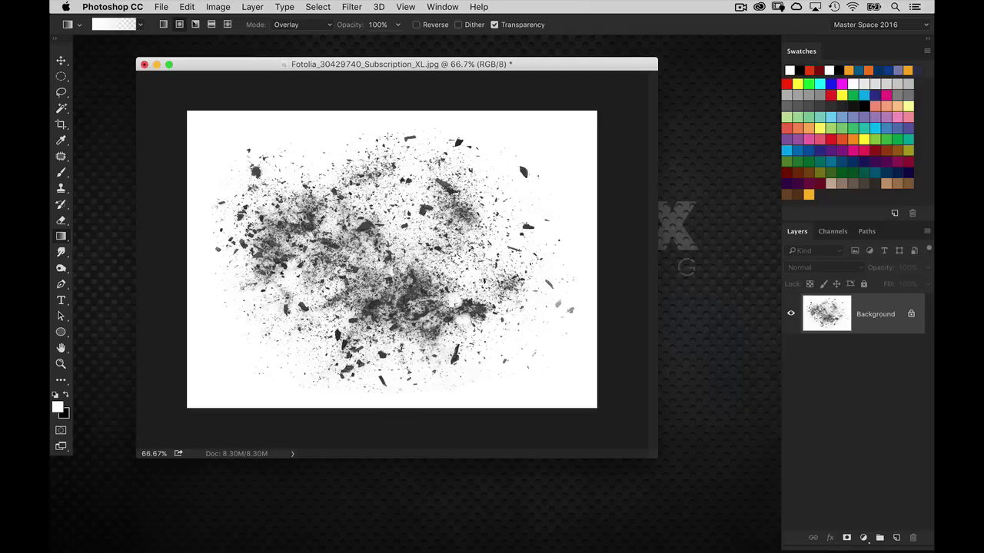
{"action": "left_click_drag", "start_coordinate": [410, 138], "coordinate": [415, 157]}
Step: Apply Levels with black input 37 to deepen the debris
{"action": "key", "text": "super+l"}
{"action": "left_click_drag", "start_coordinate": [578, 265], "coordinate": [598, 268]}
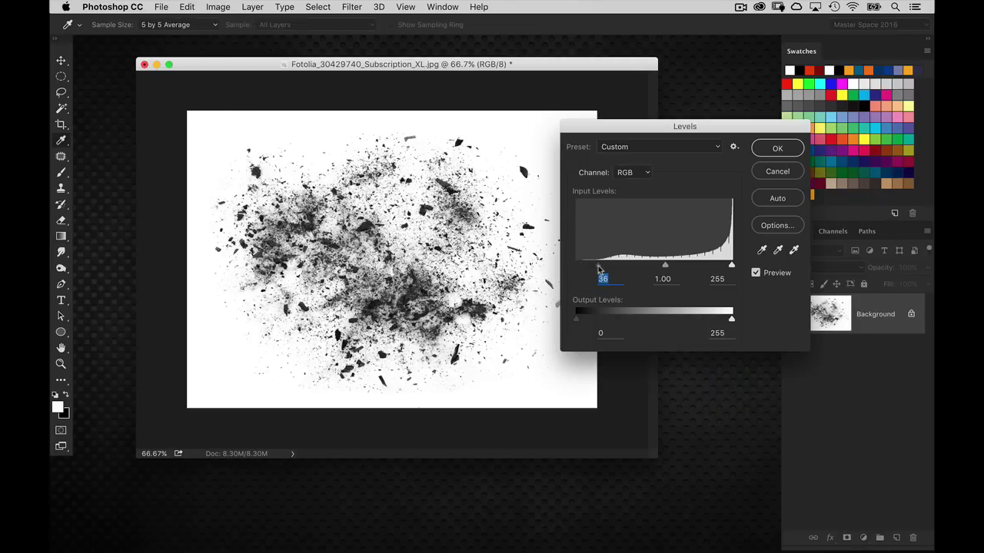
{"action": "left_click", "coordinate": [767, 151]}
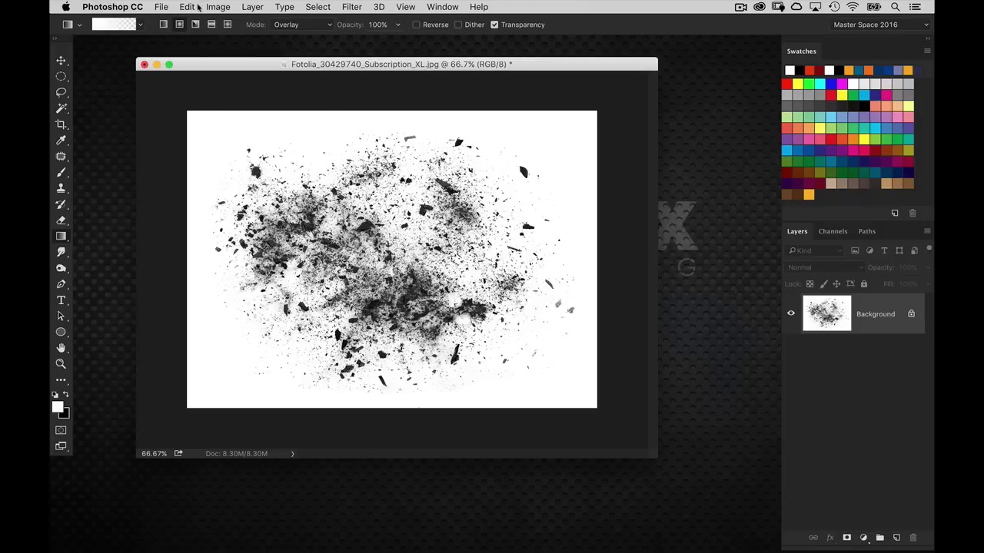
Step: Define a brush preset from the debris image named 'particle 1'
{"action": "left_click", "coordinate": [188, 8]}
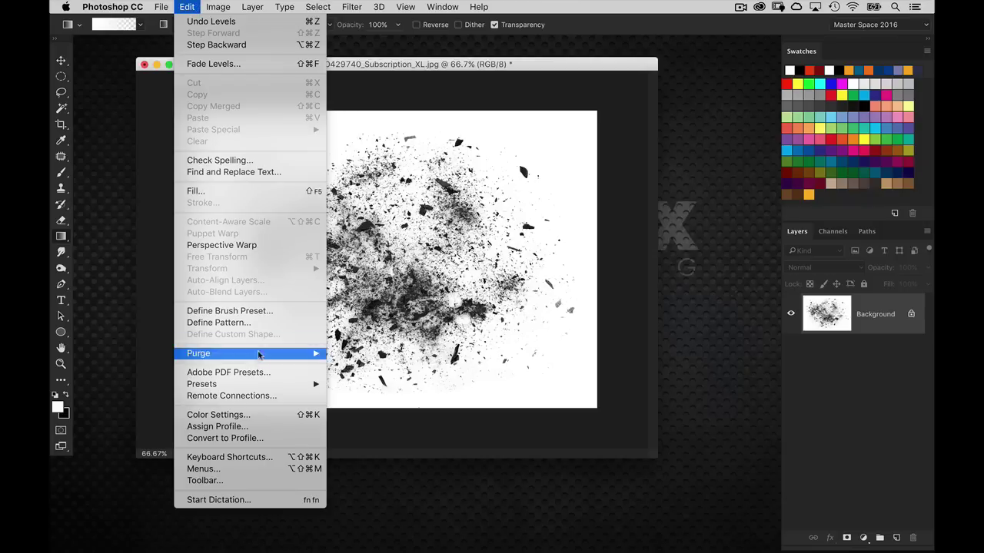
{"action": "left_click", "coordinate": [264, 310]}
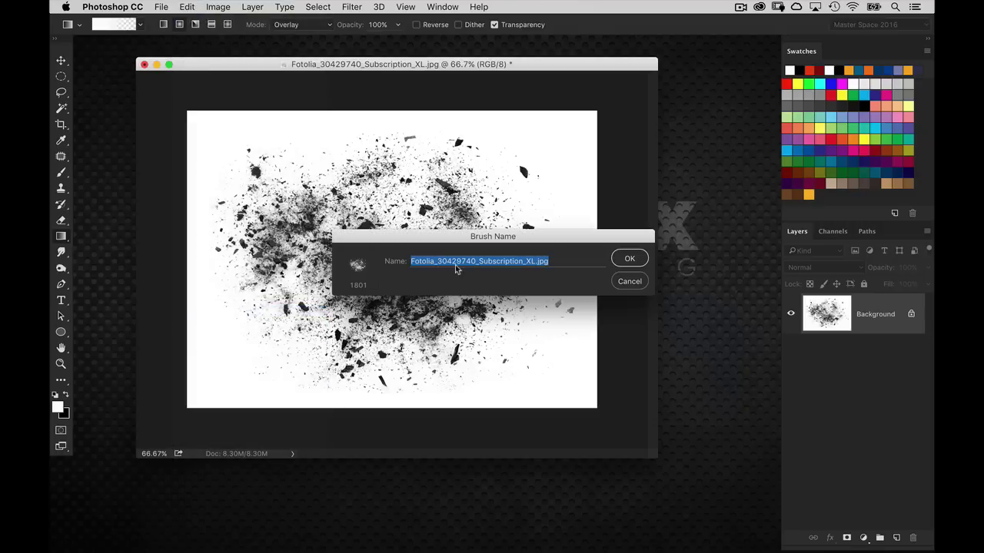
{"action": "type", "text": "particle 1"}
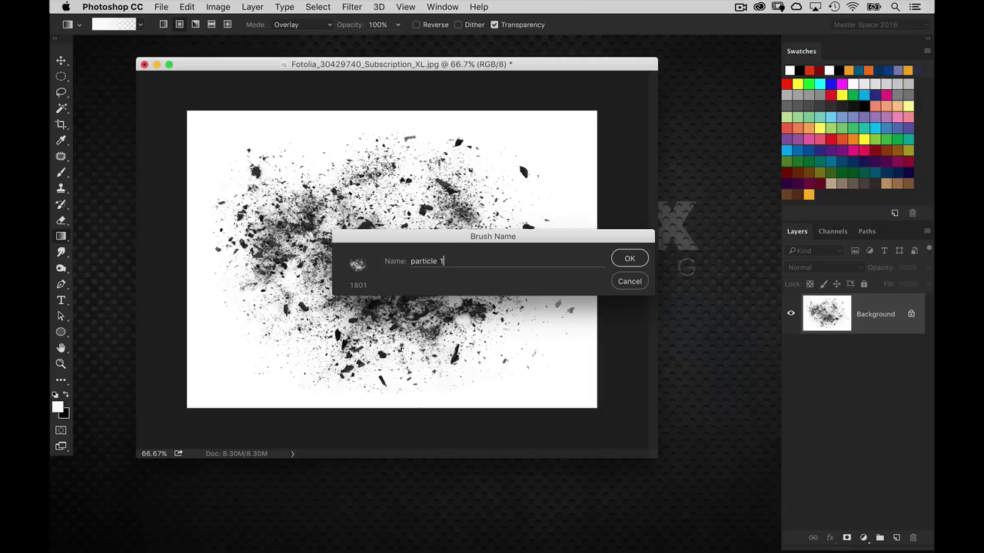
{"action": "key", "text": "Return"}
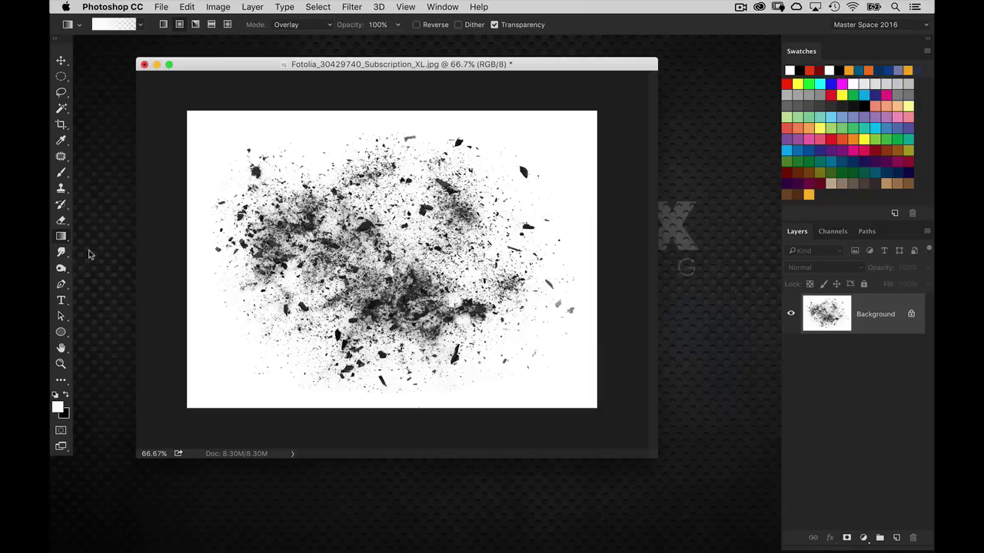
Step: Try the particle brush, then add a new layer filled with white
{"action": "left_click", "coordinate": [61, 173]}
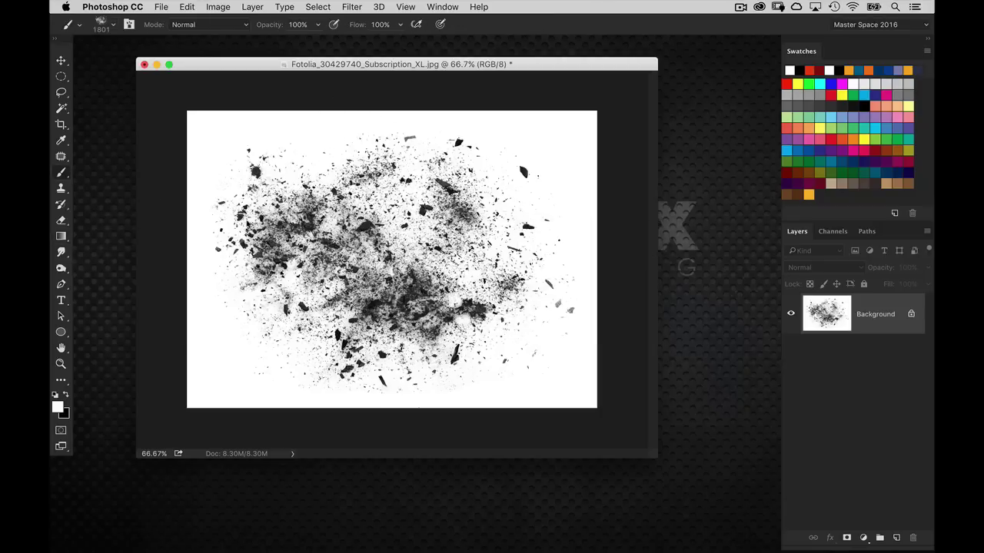
{"action": "mouse_move", "coordinate": [249, 224]}
{"action": "left_mouse_down"}
{"action": "mouse_move", "coordinate": [467, 192]}
{"action": "mouse_move", "coordinate": [386, 309]}
{"action": "mouse_move", "coordinate": [495, 128]}
{"action": "left_mouse_up"}
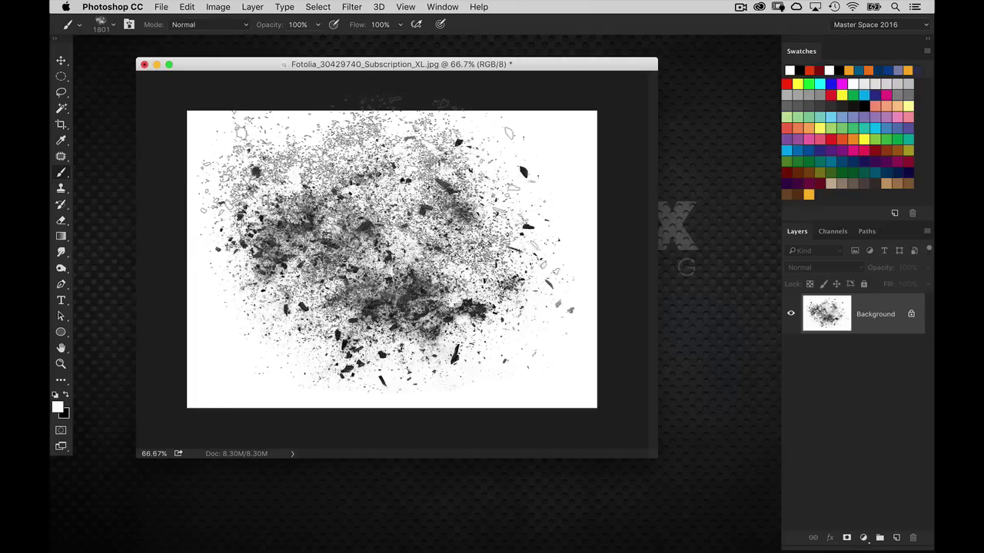
{"action": "left_click", "coordinate": [896, 538]}
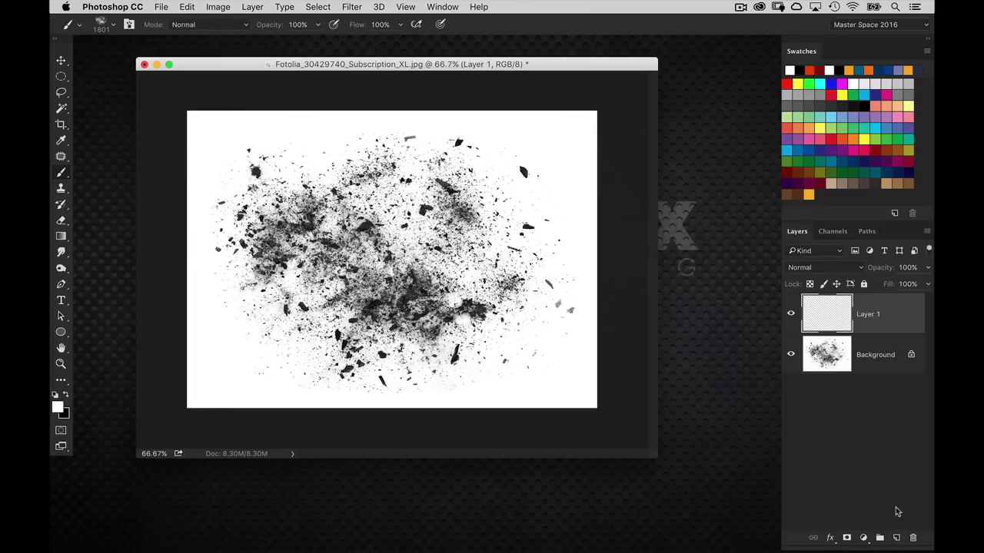
{"action": "key", "text": "alt+BackSpace"}
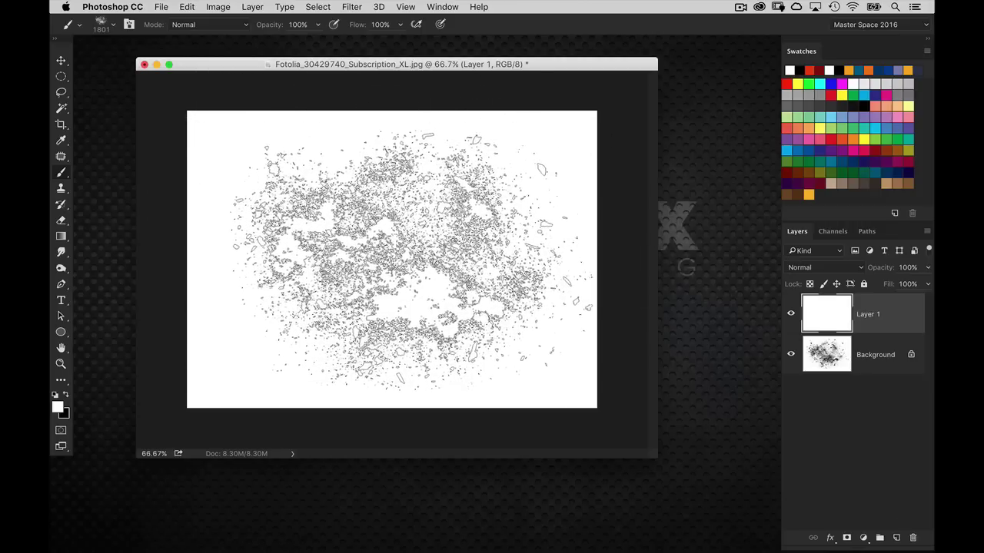
Step: Paint and undo black test strokes, settling the particle brush size at 700 px
{"action": "key", "text": "x"}
{"action": "left_click_drag", "start_coordinate": [415, 263], "coordinate": [378, 297]}
{"action": "key", "text": "super+z"}
{"action": "key", "text": "bracketleft"}
{"action": "key", "text": "bracketleft"}
{"action": "key", "text": "bracketleft"}
{"action": "key", "text": "bracketleft"}
{"action": "key", "text": "bracketleft"}
{"action": "key", "text": "bracketleft"}
{"action": "key", "text": "bracketleft"}
{"action": "key", "text": "bracketleft"}
{"action": "key", "text": "bracketleft"}
{"action": "key", "text": "bracketleft"}
{"action": "key", "text": "bracketleft"}
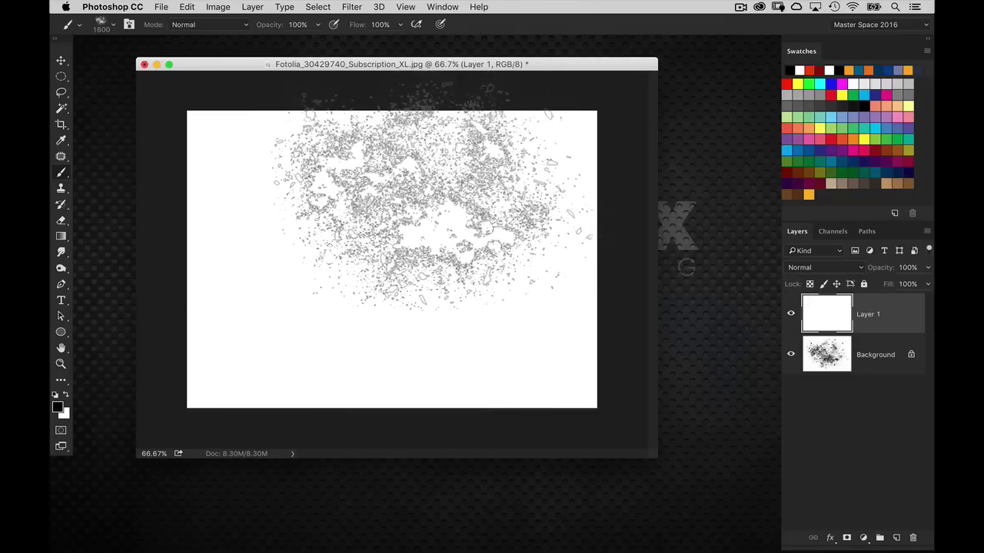
{"action": "mouse_move", "coordinate": [469, 185]}
{"action": "left_mouse_down"}
{"action": "mouse_move", "coordinate": [396, 281]}
{"action": "mouse_move", "coordinate": [307, 331]}
{"action": "left_mouse_up"}
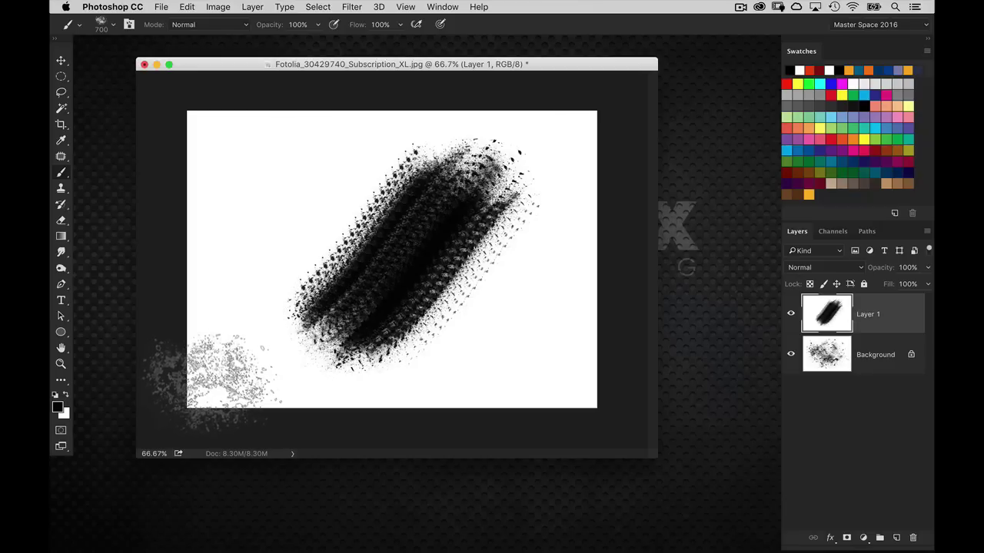
{"action": "key", "text": "super+z"}
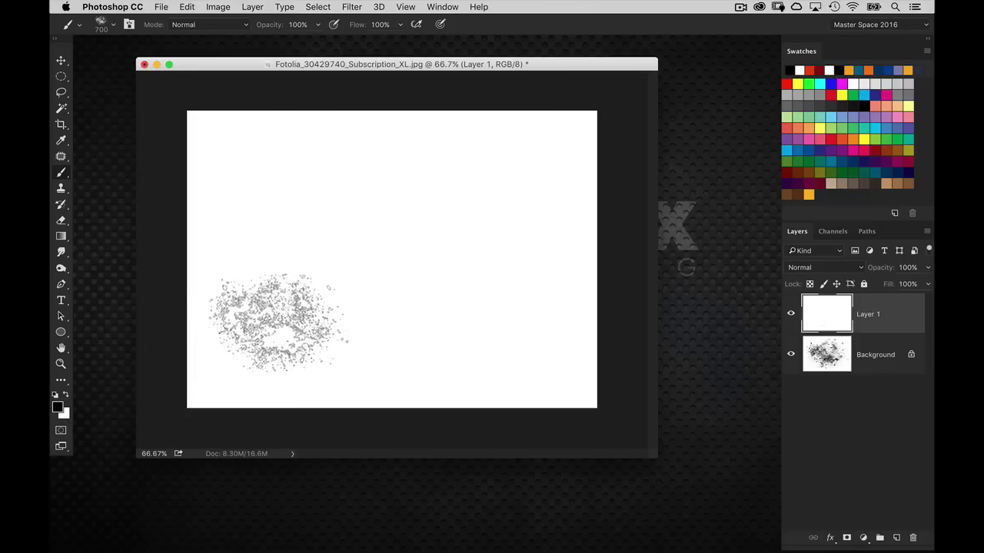
{"action": "key", "text": "bracketleft"}
{"action": "key", "text": "bracketleft"}
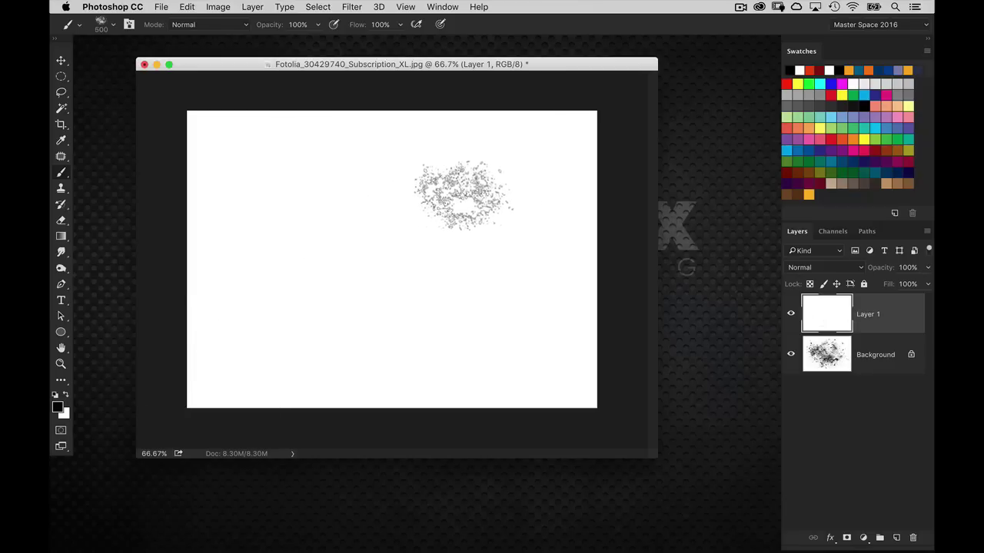
{"action": "key", "text": "bracketright"}
{"action": "key", "text": "bracketright"}
{"action": "key", "text": "bracketright"}
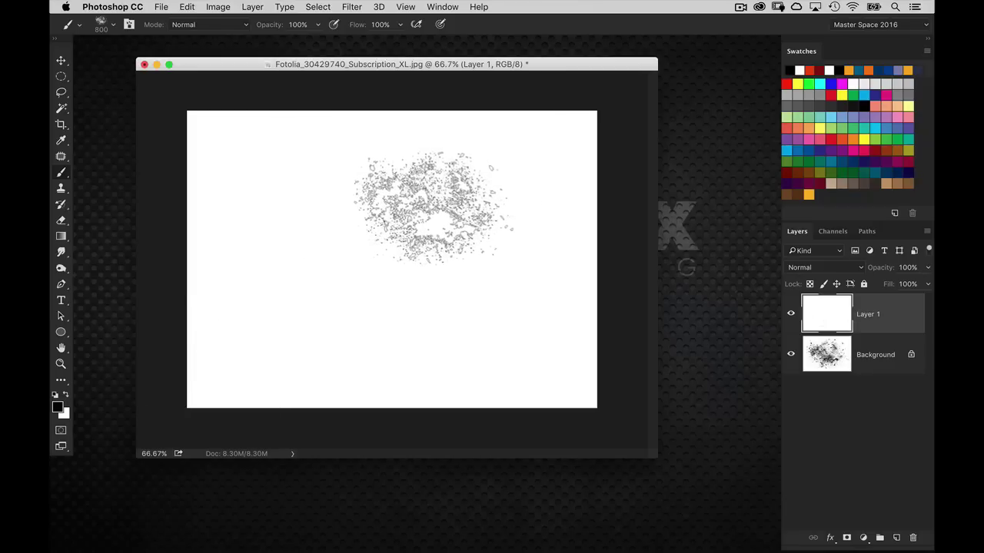
{"action": "key", "text": "bracketleft"}
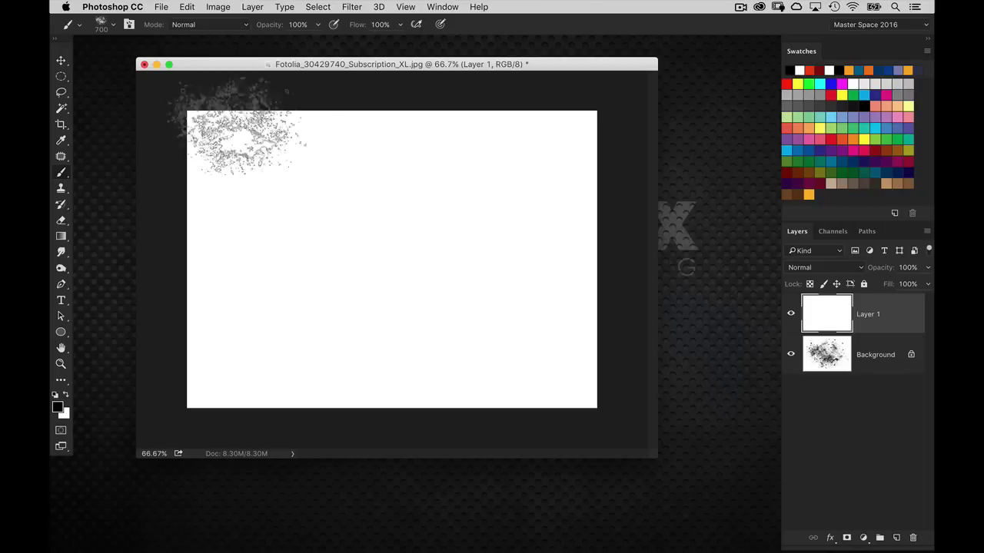
{"action": "left_click", "coordinate": [130, 25]}
Step: Move the Brush settings panel aside and widen the brush tip spacing
{"action": "left_click_drag", "start_coordinate": [344, 107], "coordinate": [426, 127]}
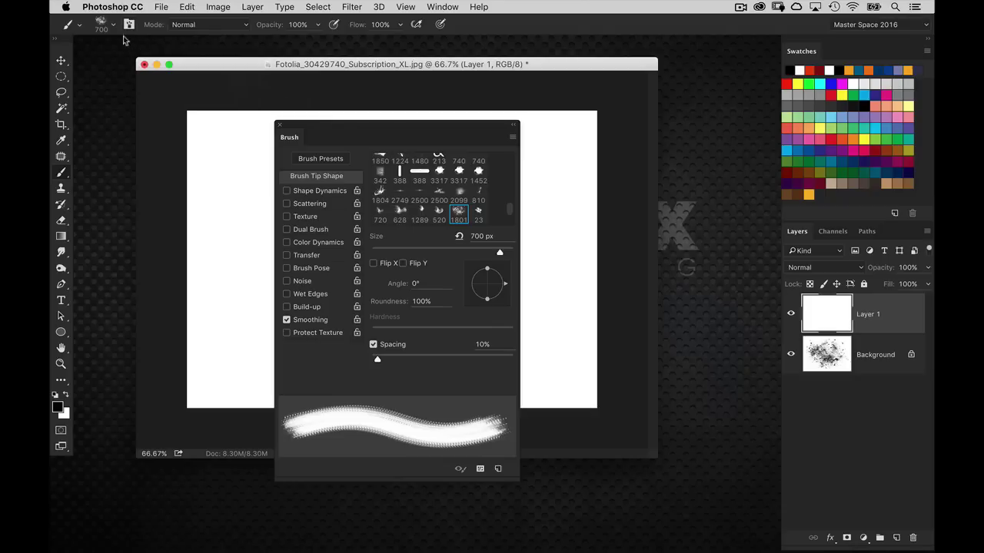
{"action": "left_click", "coordinate": [442, 7]}
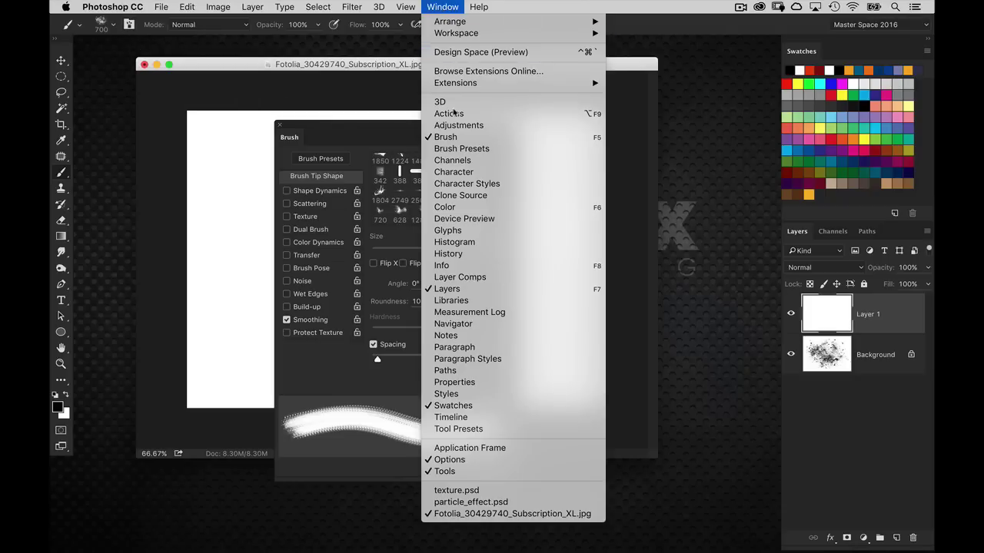
{"action": "left_click", "coordinate": [322, 132]}
{"action": "left_click_drag", "start_coordinate": [322, 133], "coordinate": [448, 128]}
{"action": "left_click_drag", "start_coordinate": [510, 352], "coordinate": [545, 356]}
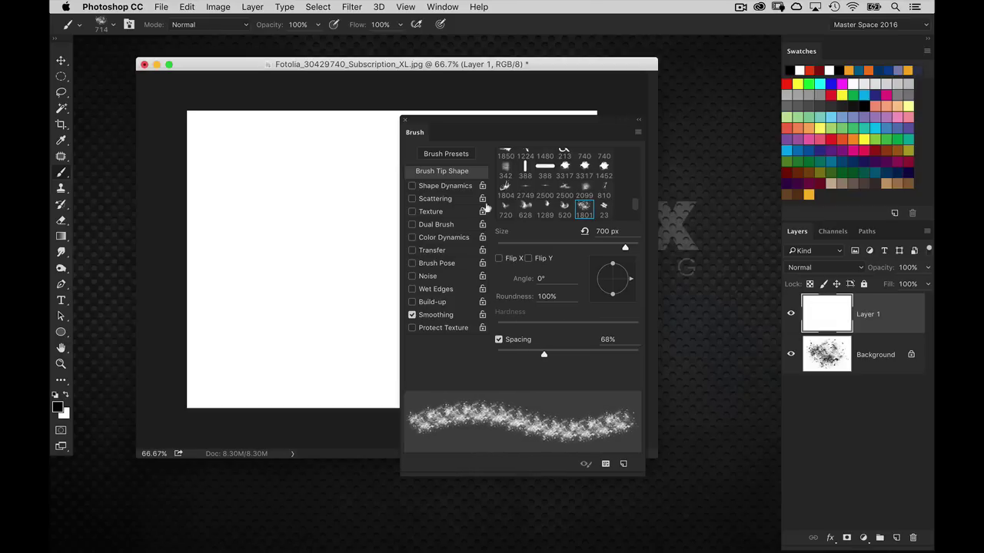
Step: Enable Shape Dynamics with 100% size and angle jitter plus Flip X and Flip Y
{"action": "left_click", "coordinate": [439, 186]}
{"action": "left_click_drag", "start_coordinate": [504, 163], "coordinate": [655, 174]}
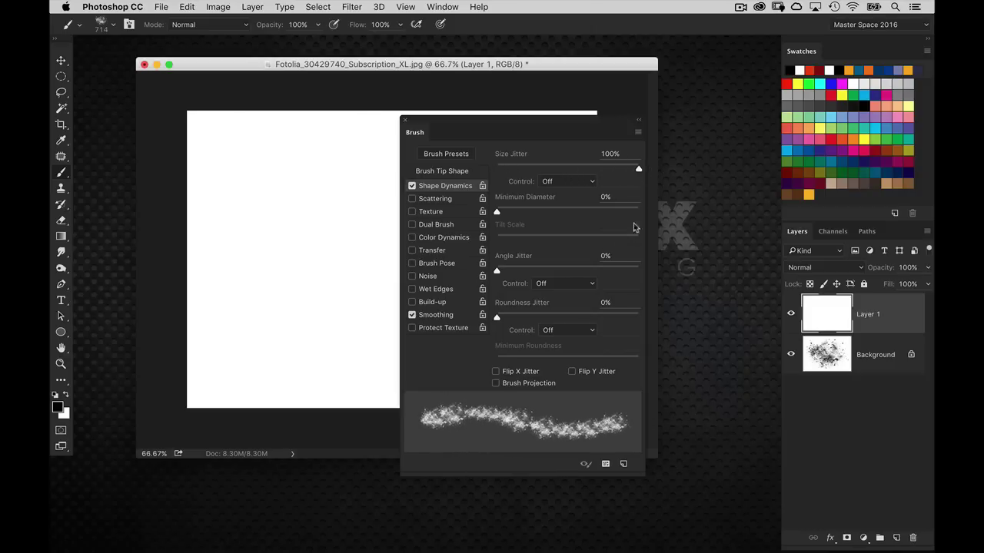
{"action": "left_click_drag", "start_coordinate": [498, 270], "coordinate": [648, 275]}
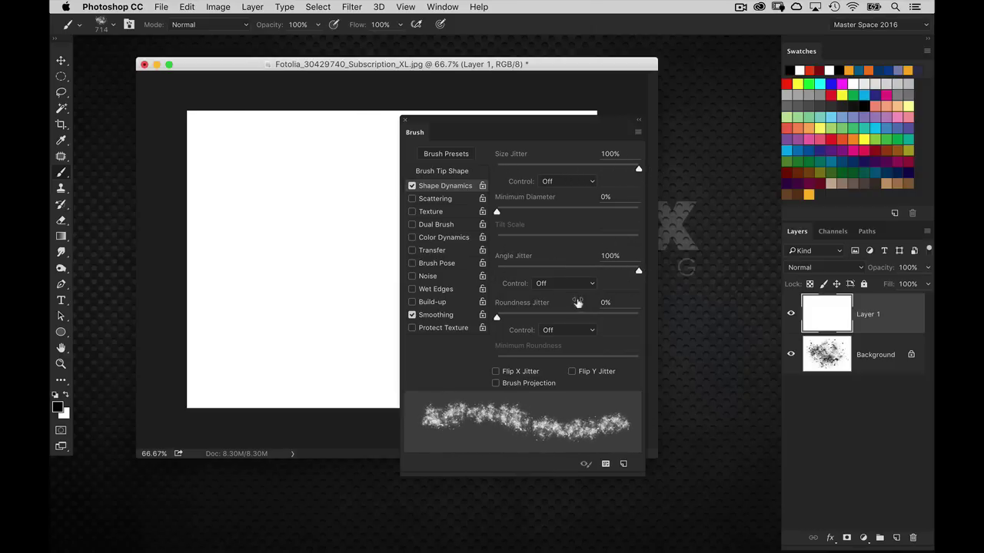
{"action": "left_click", "coordinate": [521, 375]}
{"action": "left_click", "coordinate": [587, 373]}
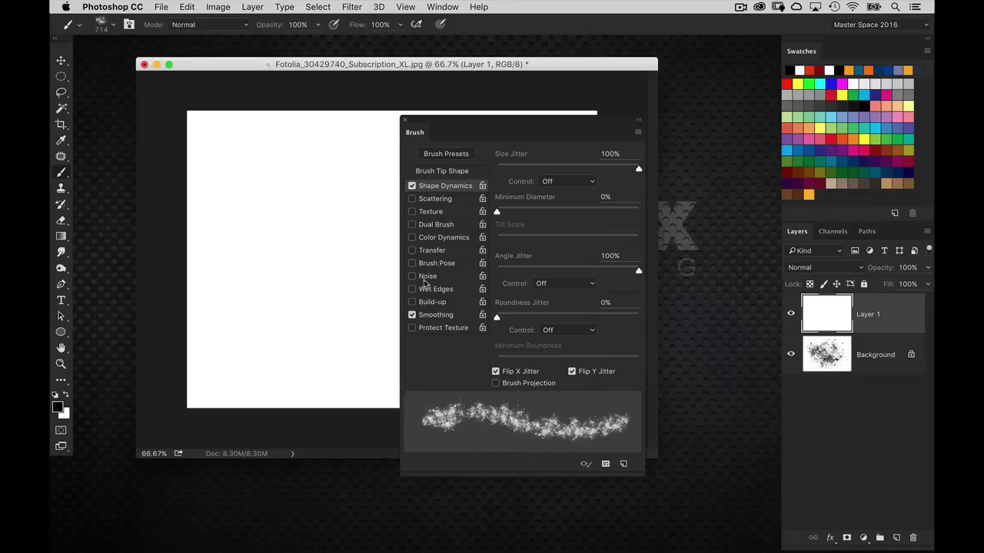
Step: Enable Transfer and raise opacity jitter, leaving its control Off
{"action": "left_click", "coordinate": [437, 250]}
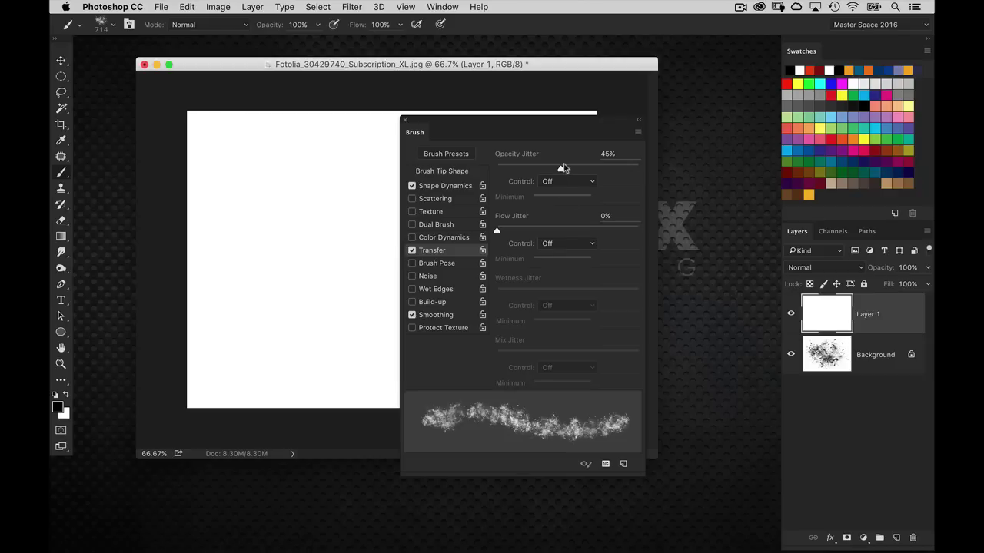
{"action": "left_click_drag", "start_coordinate": [563, 167], "coordinate": [594, 165]}
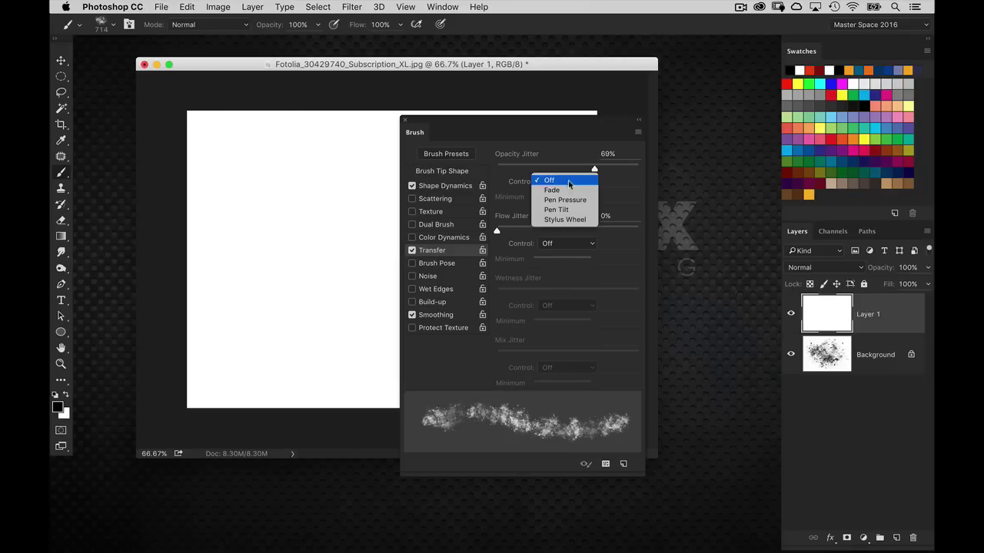
{"action": "left_click", "coordinate": [581, 170]}
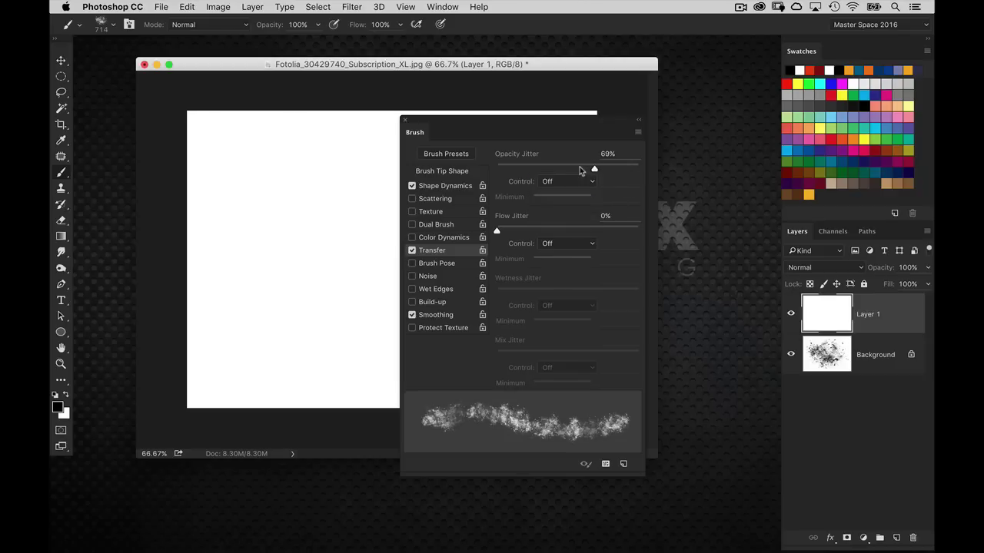
{"action": "left_click", "coordinate": [563, 186]}
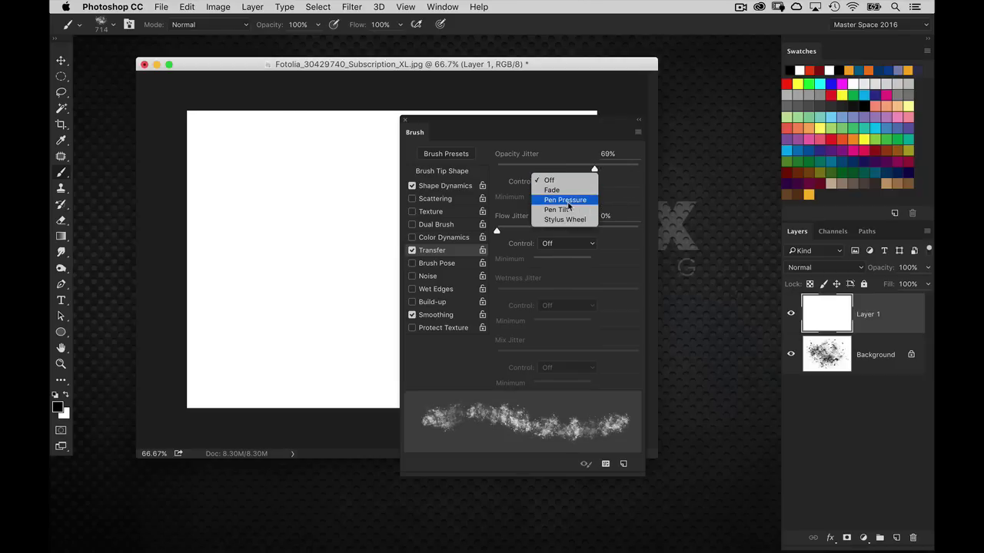
{"action": "left_click", "coordinate": [612, 173]}
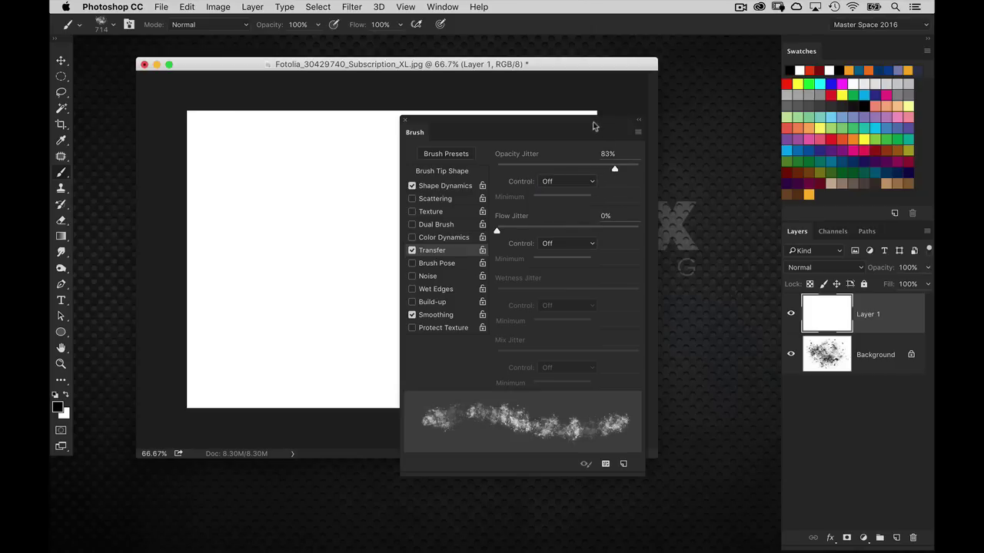
Step: Test-paint particles, undo them, and shrink the brush to 500 px
{"action": "left_click_drag", "start_coordinate": [594, 126], "coordinate": [674, 134]}
{"action": "mouse_move", "coordinate": [353, 230]}
{"action": "left_mouse_down"}
{"action": "mouse_move", "coordinate": [384, 219]}
{"action": "mouse_move", "coordinate": [361, 246]}
{"action": "mouse_move", "coordinate": [369, 253]}
{"action": "left_mouse_up"}
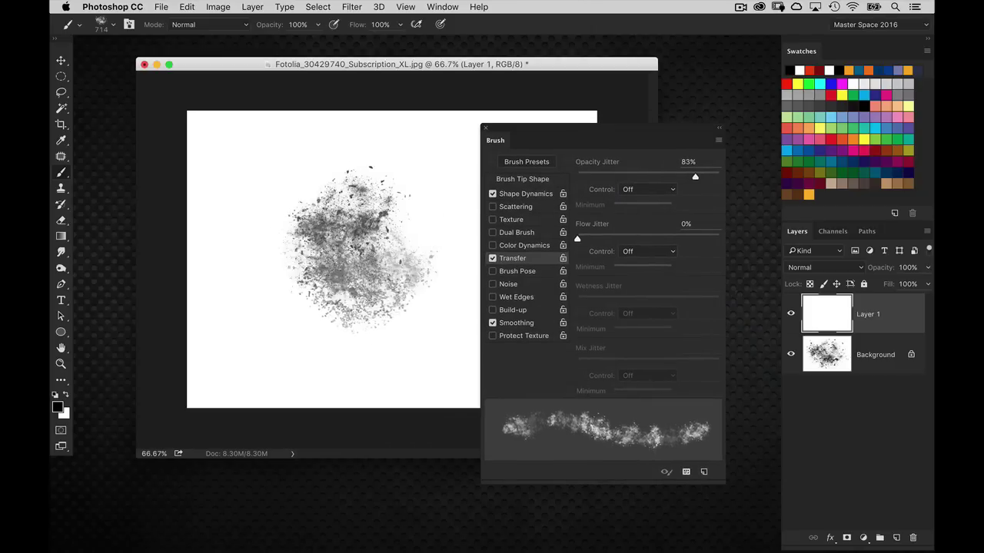
{"action": "key", "text": "ctrl+alt+z"}
{"action": "key", "text": "ctrl+alt+z"}
{"action": "key", "text": "ctrl+alt+z"}
{"action": "key", "text": "bracketleft"}
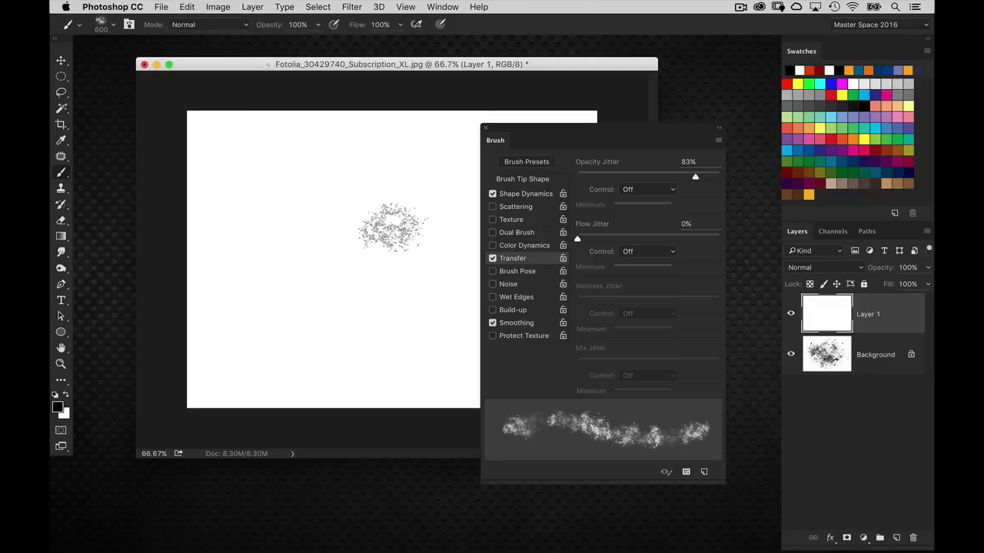
{"action": "key", "text": "bracketleft"}
{"action": "mouse_move", "coordinate": [369, 231]}
{"action": "left_mouse_down"}
{"action": "mouse_move", "coordinate": [331, 253]}
{"action": "mouse_move", "coordinate": [362, 231]}
{"action": "mouse_move", "coordinate": [408, 223]}
{"action": "left_mouse_up"}
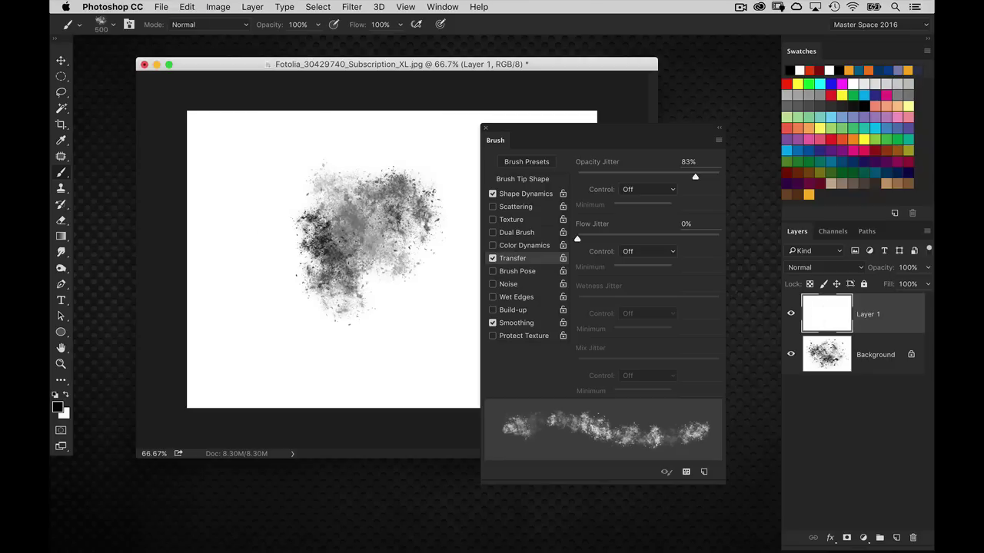
{"action": "mouse_move", "coordinate": [353, 253]}
{"action": "left_mouse_down"}
{"action": "mouse_move", "coordinate": [300, 254]}
{"action": "mouse_move", "coordinate": [285, 231]}
{"action": "mouse_move", "coordinate": [407, 200]}
{"action": "mouse_move", "coordinate": [427, 254]}
{"action": "left_mouse_up"}
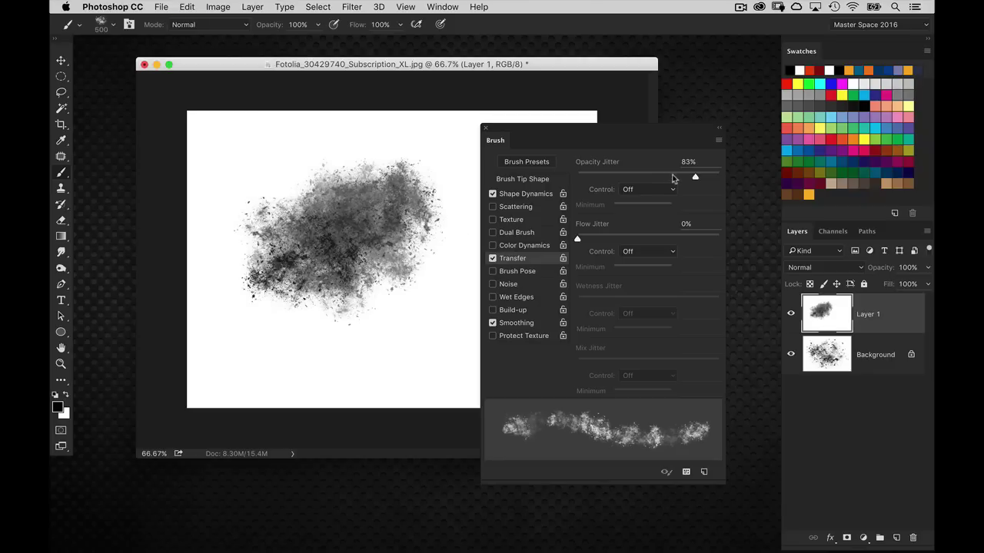
Step: Lower the opacity jitter, clear the test painting from Layer 1, and enable Scattering
{"action": "left_click_drag", "start_coordinate": [673, 178], "coordinate": [653, 179]}
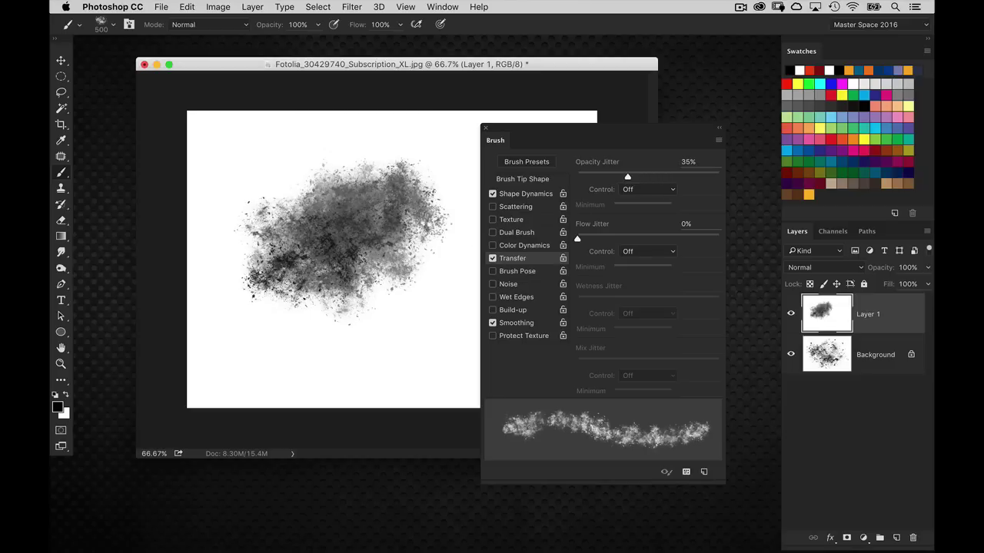
{"action": "key", "text": "Delete"}
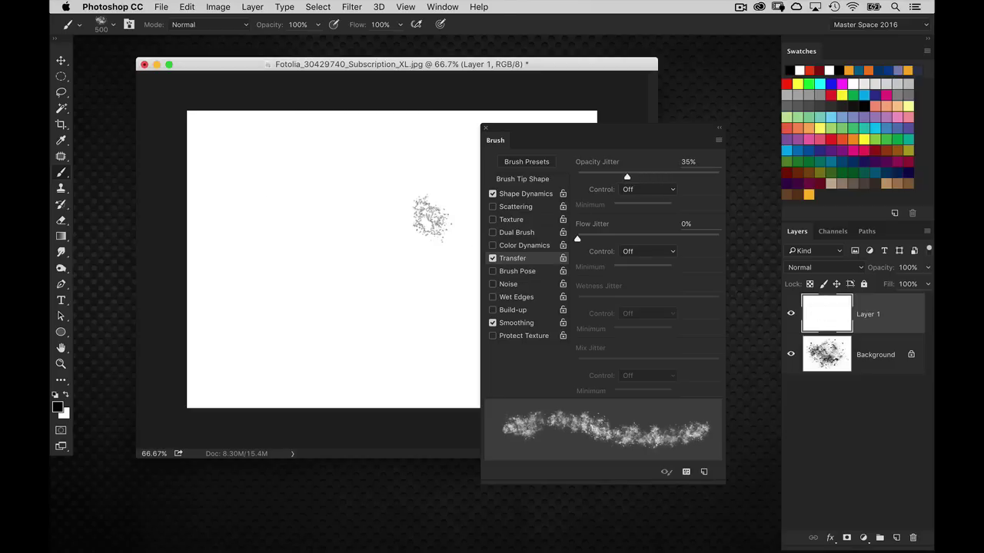
{"action": "mouse_move", "coordinate": [354, 196]}
{"action": "left_mouse_down"}
{"action": "mouse_move", "coordinate": [308, 207]}
{"action": "mouse_move", "coordinate": [323, 323]}
{"action": "mouse_move", "coordinate": [408, 188]}
{"action": "mouse_move", "coordinate": [331, 284]}
{"action": "left_mouse_up"}
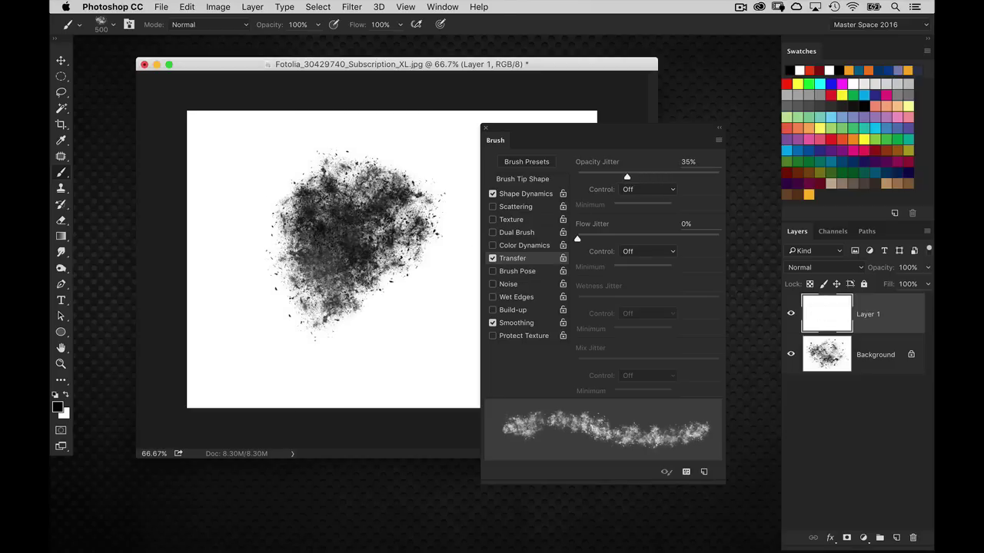
{"action": "key", "text": "Delete"}
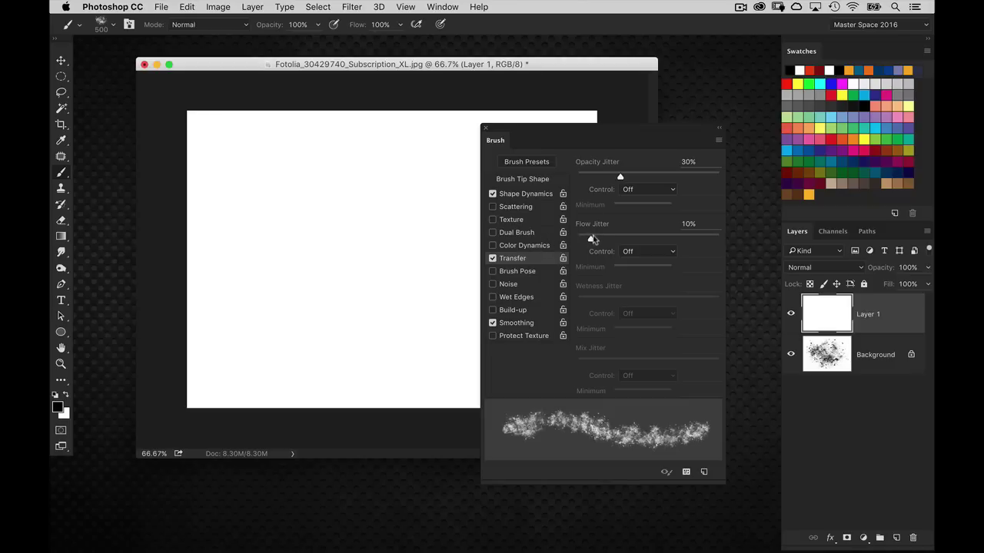
{"action": "left_click", "coordinate": [523, 208]}
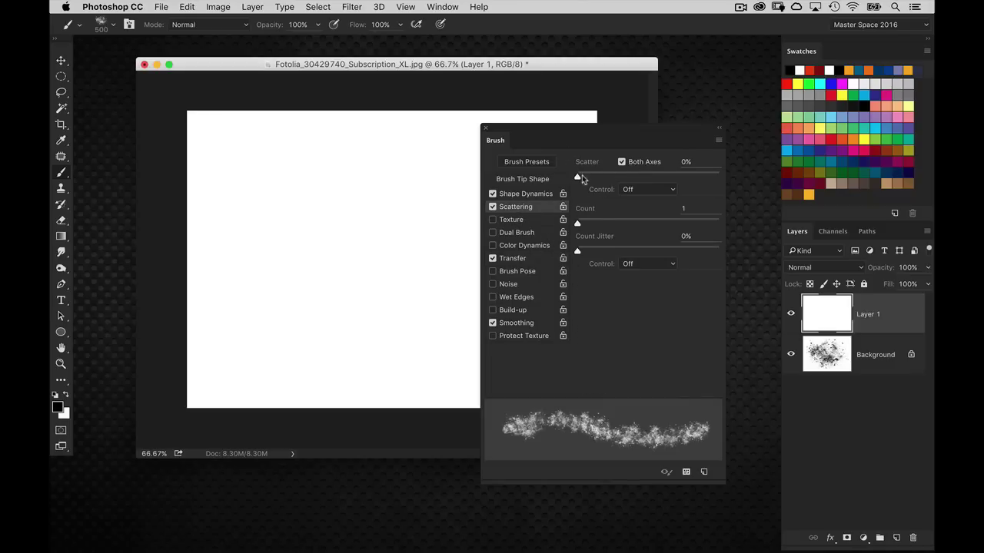
Step: Set brush scattering to 78% and test it with undone strokes
{"action": "left_click_drag", "start_coordinate": [581, 176], "coordinate": [589, 179]}
{"action": "mouse_move", "coordinate": [360, 248]}
{"action": "left_mouse_down"}
{"action": "mouse_move", "coordinate": [331, 254]}
{"action": "mouse_move", "coordinate": [361, 216]}
{"action": "mouse_move", "coordinate": [350, 284]}
{"action": "left_mouse_up"}
{"action": "key", "text": "super+z"}
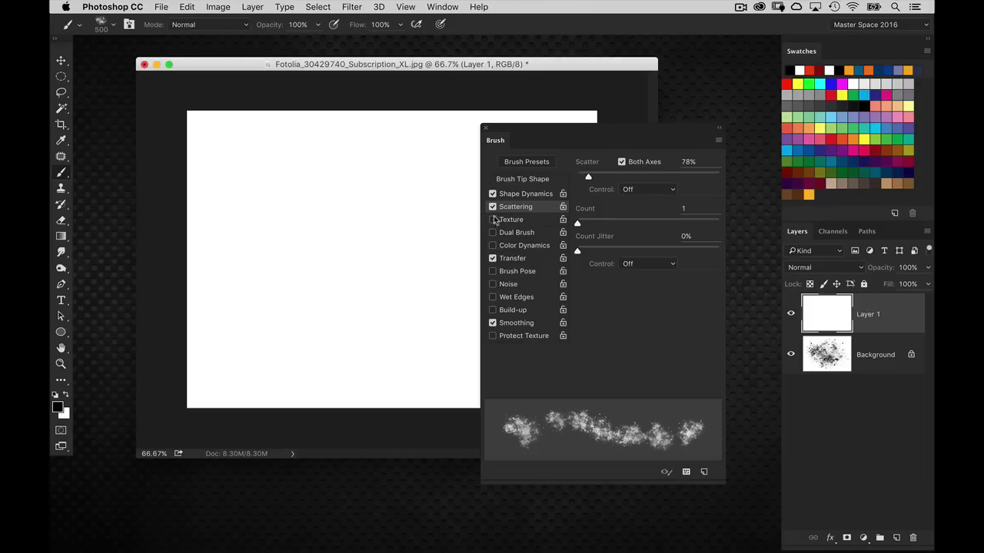
{"action": "mouse_move", "coordinate": [384, 253]}
{"action": "left_mouse_down"}
{"action": "mouse_move", "coordinate": [307, 292]}
{"action": "mouse_move", "coordinate": [331, 223]}
{"action": "mouse_move", "coordinate": [323, 299]}
{"action": "mouse_move", "coordinate": [361, 203]}
{"action": "left_mouse_up"}
{"action": "key", "text": "super+z"}
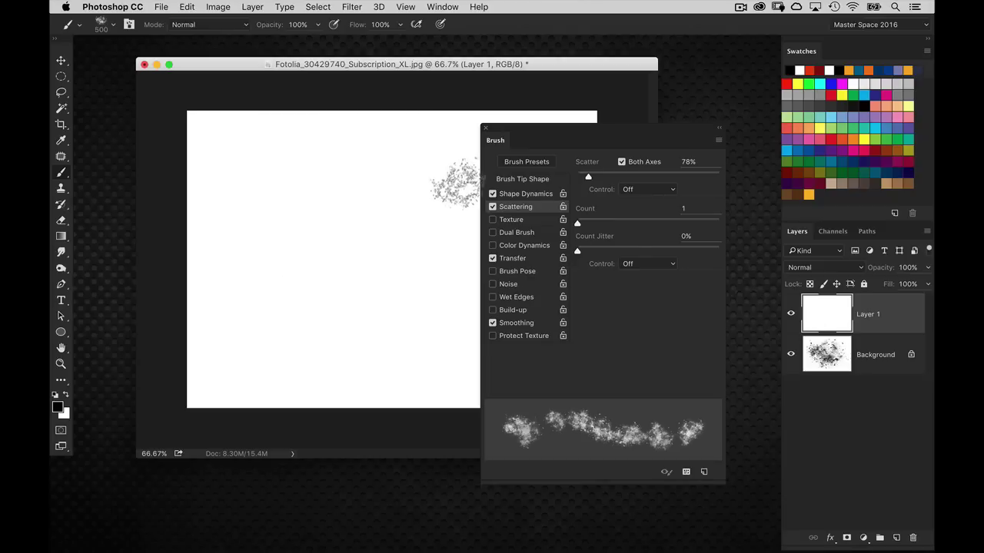
Step: Raise opacity jitter slightly and check it with undone test strokes
{"action": "left_click", "coordinate": [514, 259]}
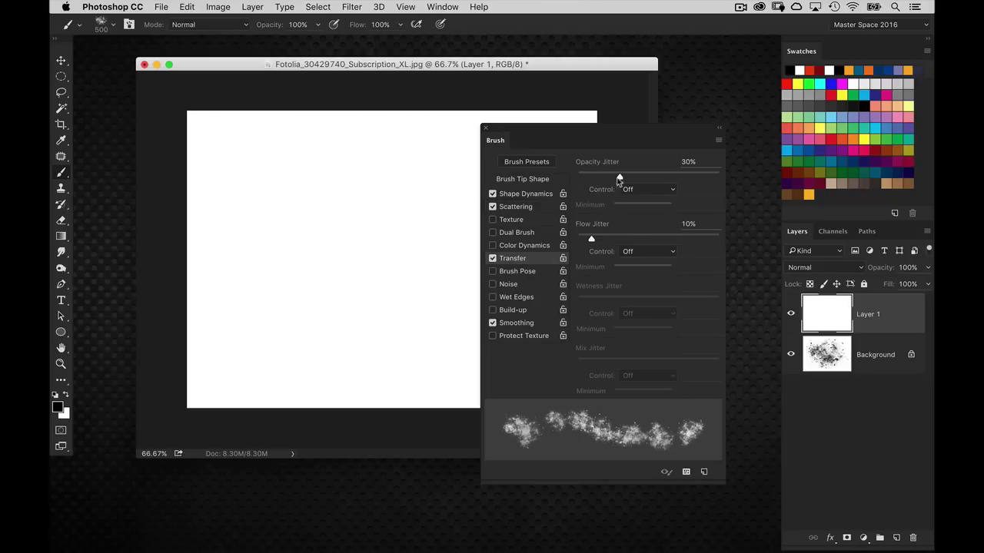
{"action": "left_click_drag", "start_coordinate": [620, 176], "coordinate": [623, 176]}
{"action": "mouse_move", "coordinate": [404, 166]}
{"action": "left_mouse_down"}
{"action": "mouse_move", "coordinate": [330, 231]}
{"action": "mouse_move", "coordinate": [384, 300]}
{"action": "mouse_move", "coordinate": [277, 319]}
{"action": "left_mouse_up"}
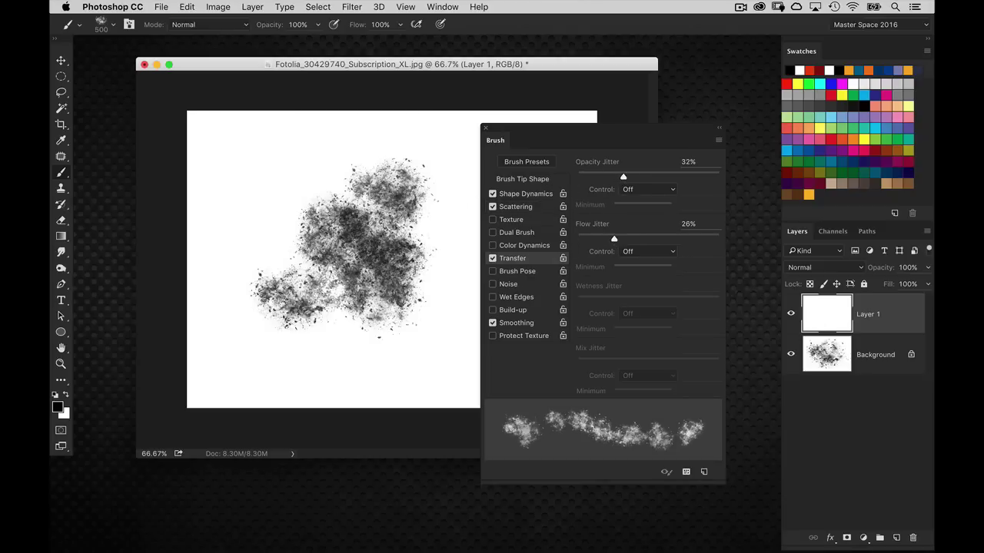
{"action": "key", "text": "super+z"}
{"action": "left_click_drag", "start_coordinate": [518, 130], "coordinate": [510, 137]}
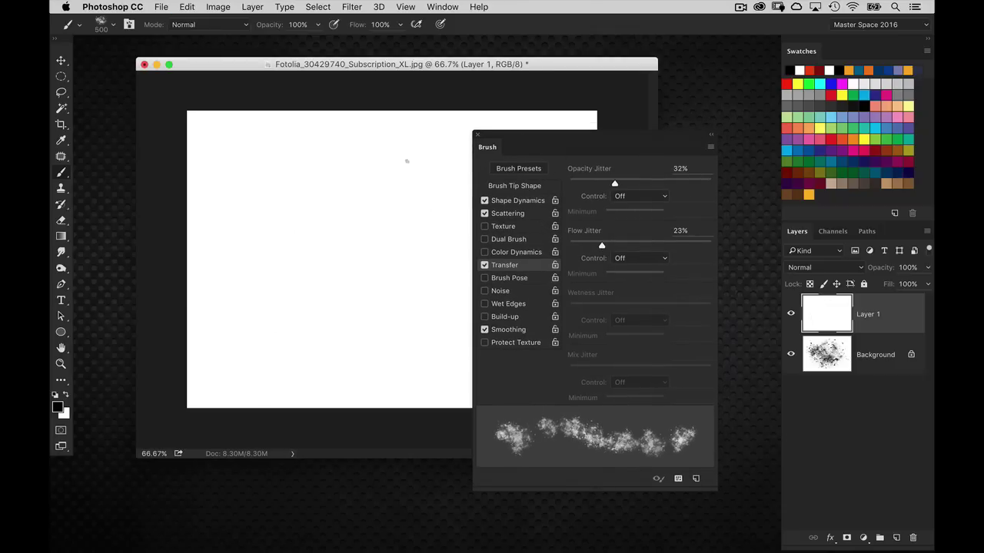
{"action": "mouse_move", "coordinate": [407, 215]}
{"action": "left_mouse_down"}
{"action": "mouse_move", "coordinate": [361, 284]}
{"action": "mouse_move", "coordinate": [346, 223]}
{"action": "mouse_move", "coordinate": [349, 308]}
{"action": "left_mouse_up"}
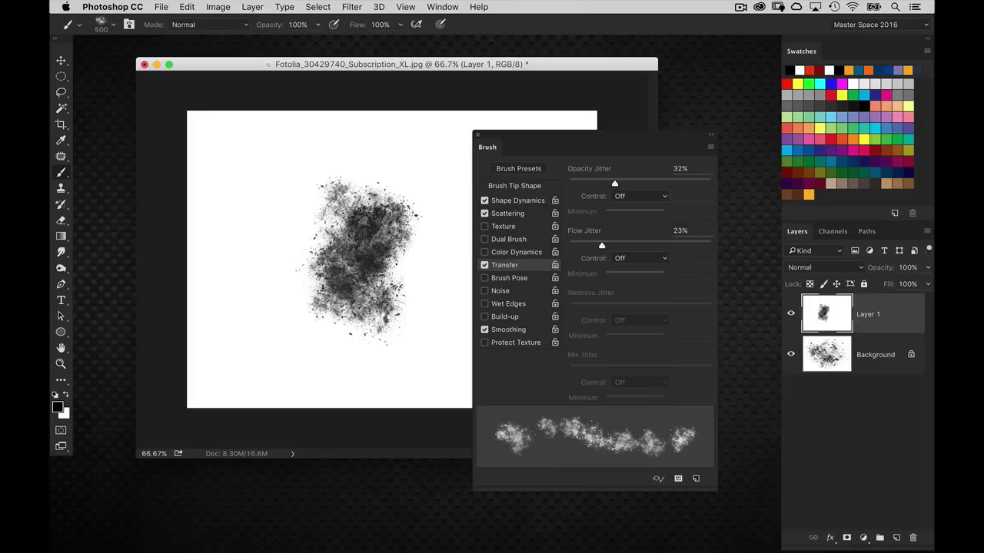
{"action": "key", "text": "super+z"}
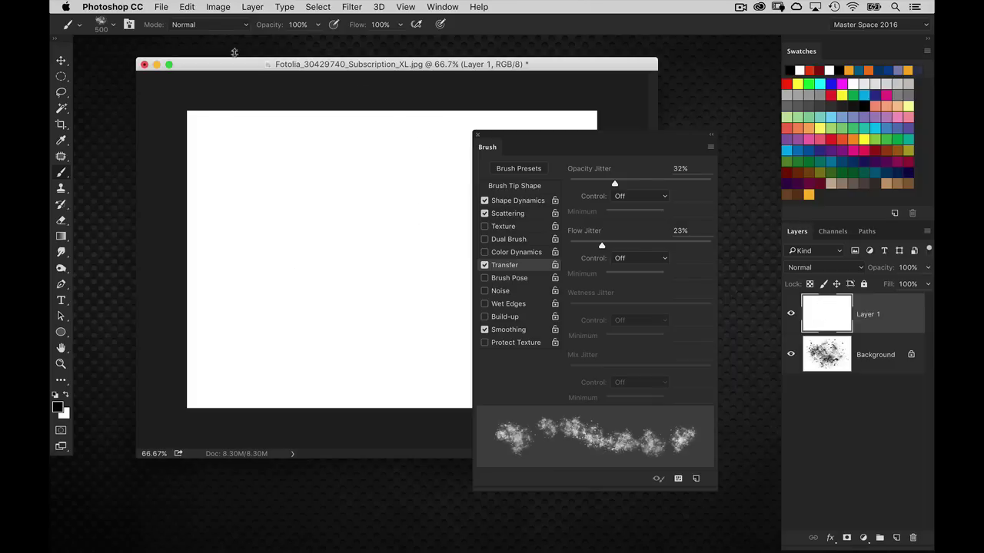
Step: Browse the brush and tool preset pickers and start a new tool preset
{"action": "left_click", "coordinate": [113, 27]}
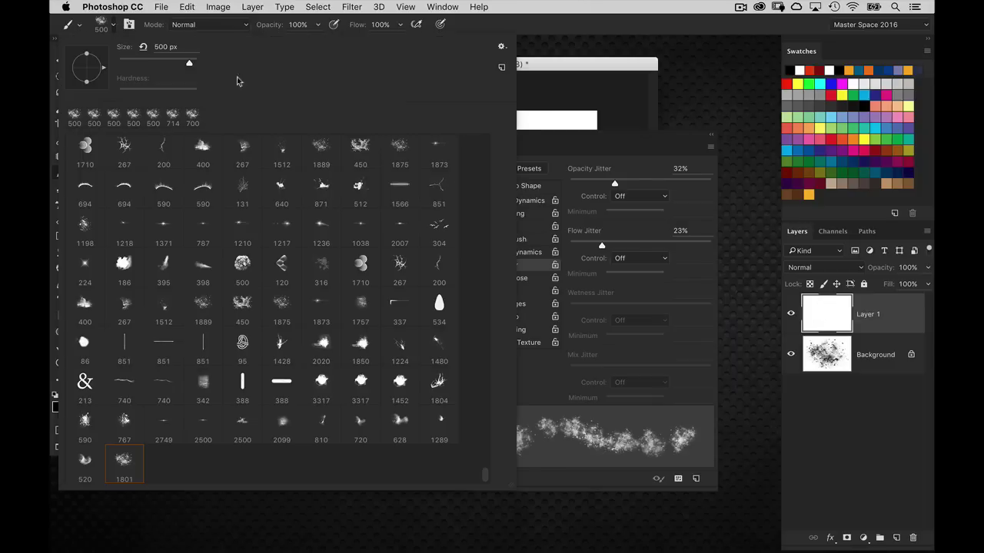
{"action": "left_click", "coordinate": [502, 49]}
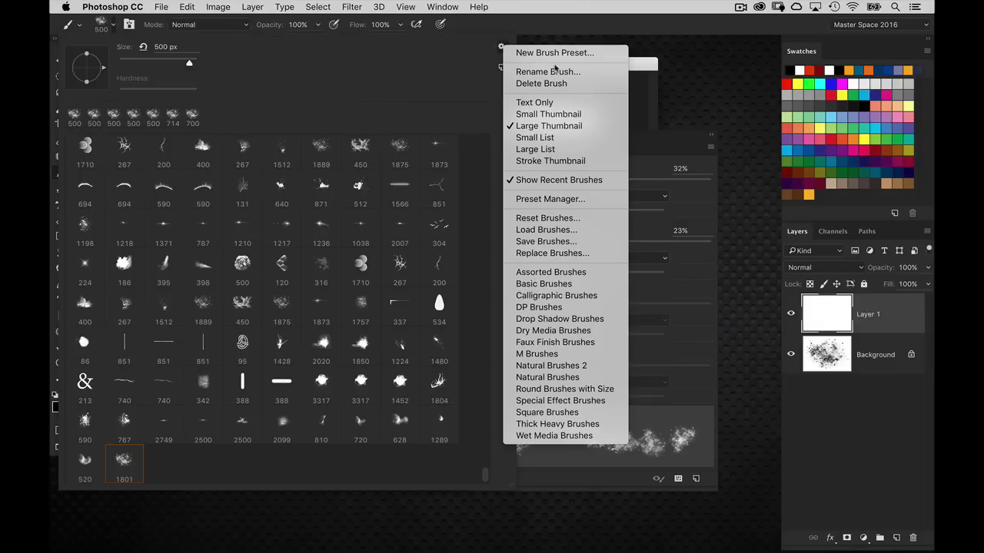
{"action": "left_click", "coordinate": [600, 54]}
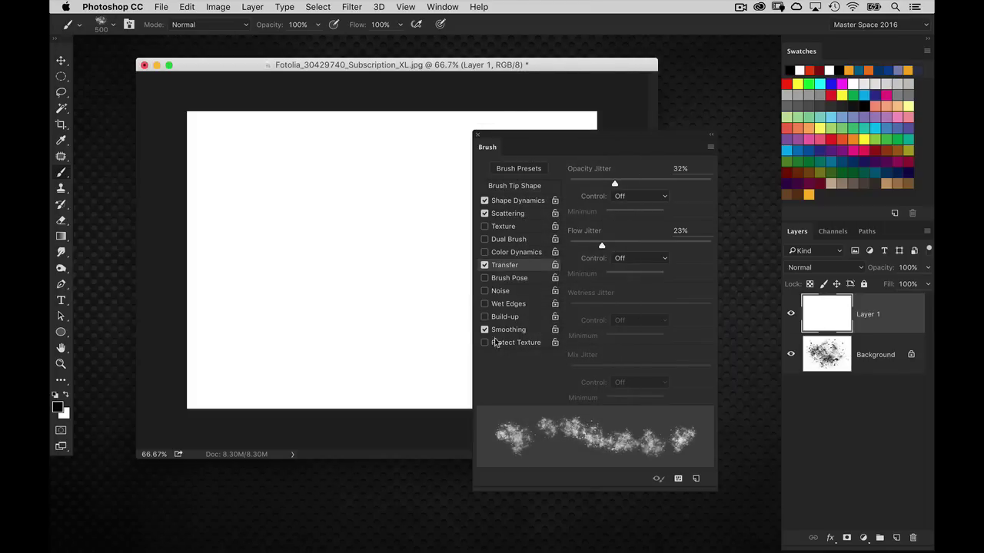
{"action": "left_click", "coordinate": [79, 25]}
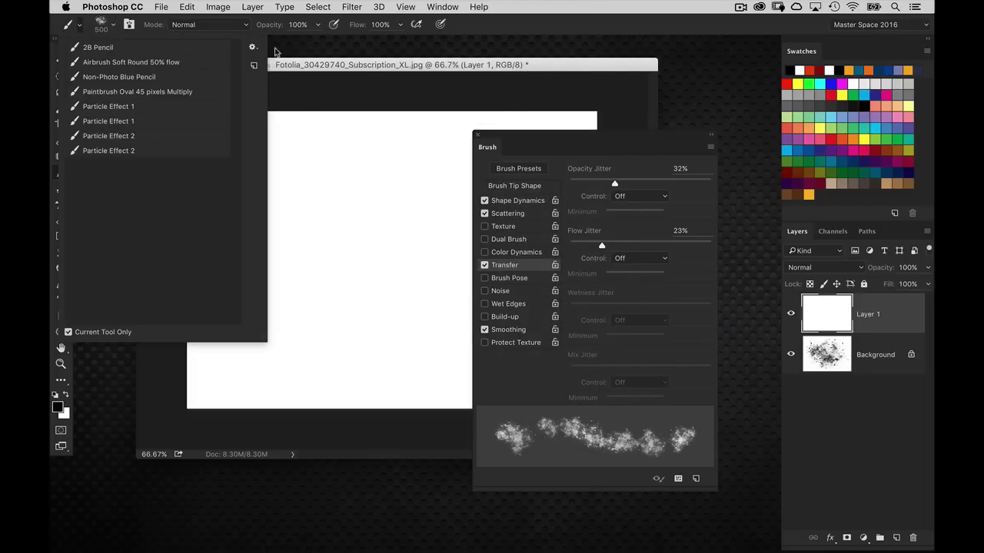
{"action": "left_click", "coordinate": [253, 48]}
{"action": "left_click", "coordinate": [62, 28]}
{"action": "left_click", "coordinate": [81, 27]}
{"action": "left_click", "coordinate": [81, 27]}
{"action": "left_click", "coordinate": [253, 48]}
{"action": "left_click", "coordinate": [292, 52]}
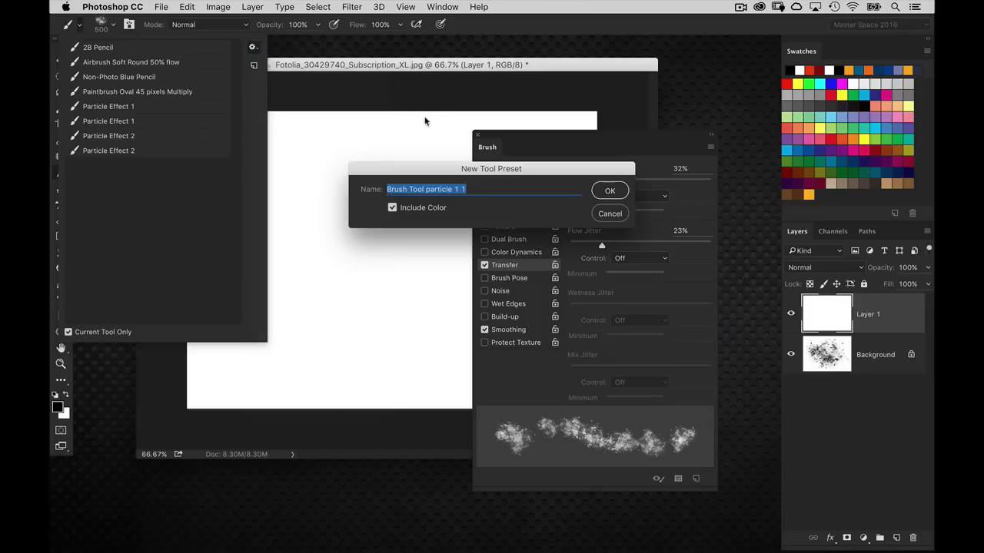
Step: Name the tool preset 'Particle Preset', save it, then test and undo a stroke
{"action": "type", "text": "Paeticle Preset"}
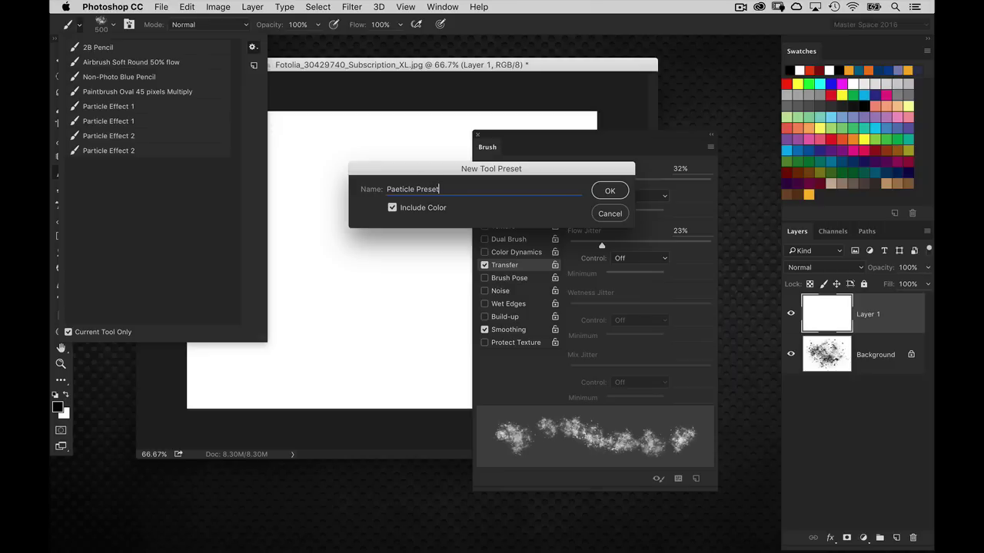
{"action": "triple_click", "coordinate": [400, 189]}
{"action": "left_click", "coordinate": [394, 189]}
{"action": "left_click", "coordinate": [608, 196]}
{"action": "left_click", "coordinate": [608, 192]}
{"action": "mouse_move", "coordinate": [413, 199]}
{"action": "left_mouse_down"}
{"action": "mouse_move", "coordinate": [410, 225]}
{"action": "mouse_move", "coordinate": [353, 296]}
{"action": "mouse_move", "coordinate": [306, 265]}
{"action": "mouse_move", "coordinate": [419, 194]}
{"action": "left_mouse_up"}
{"action": "key", "text": "super+z"}
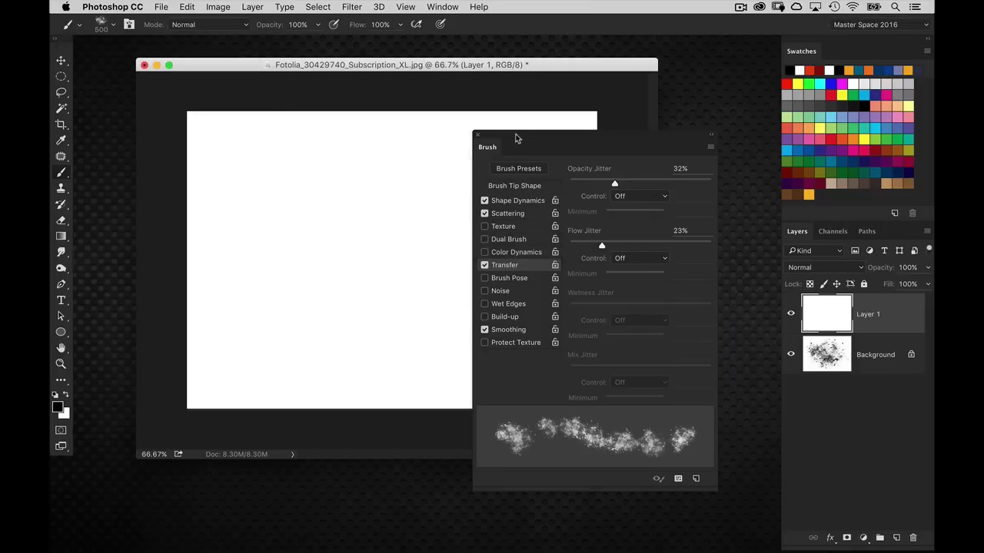
Step: Bring particle_effect.psd forward, minimize the other document, and arrange the windows
{"action": "left_click_drag", "start_coordinate": [479, 141], "coordinate": [519, 134]}
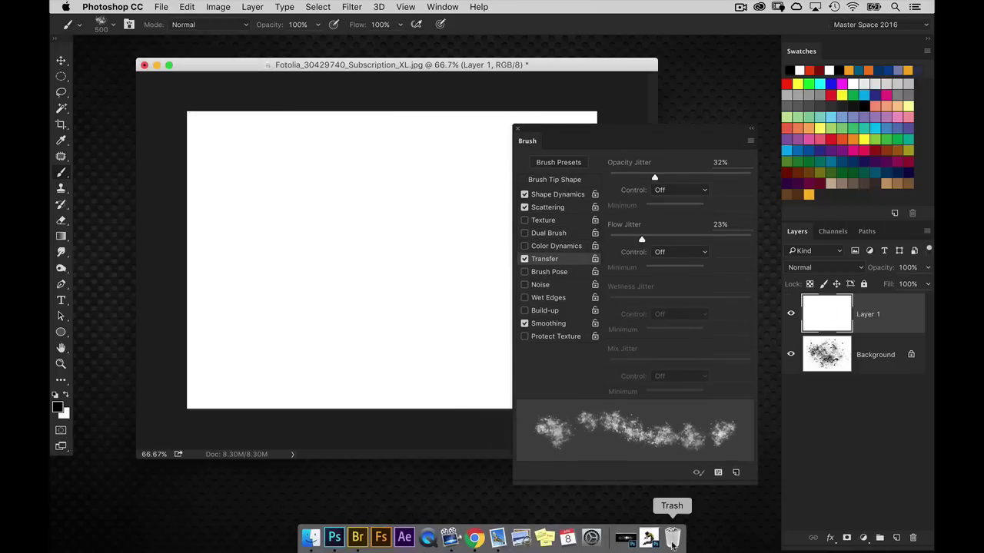
{"action": "left_click", "coordinate": [654, 542]}
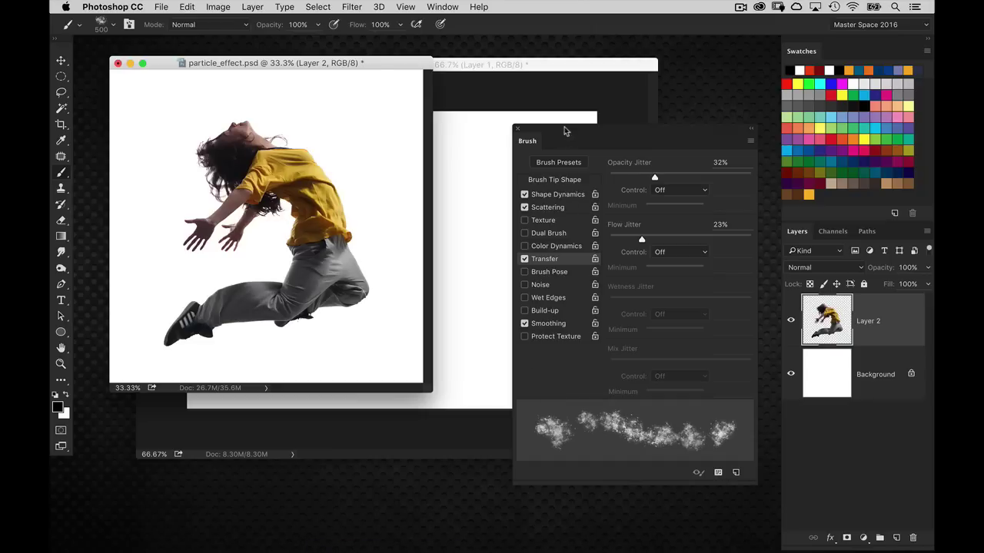
{"action": "left_click_drag", "start_coordinate": [564, 131], "coordinate": [565, 139]}
{"action": "left_click", "coordinate": [485, 88]}
{"action": "left_click", "coordinate": [157, 65]}
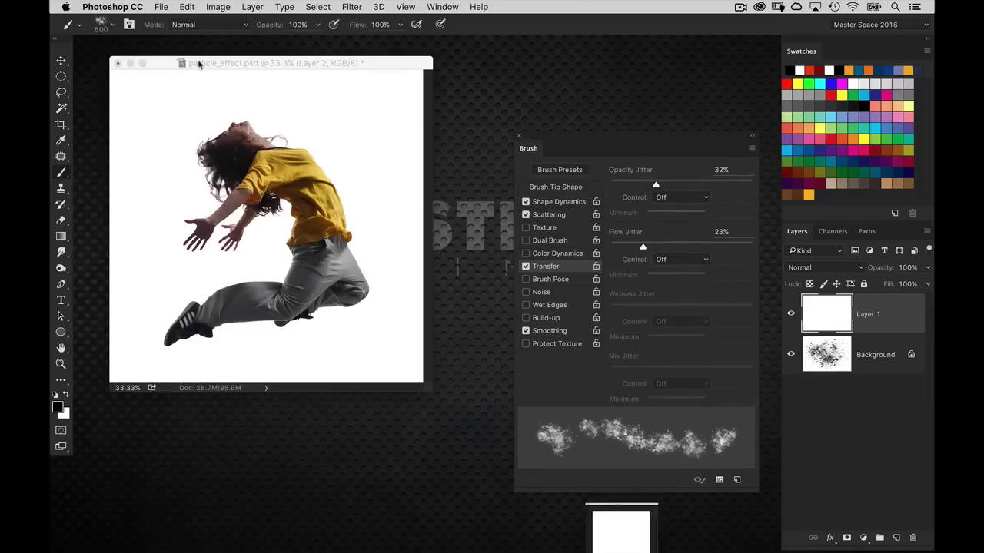
{"action": "left_click_drag", "start_coordinate": [198, 65], "coordinate": [273, 80]}
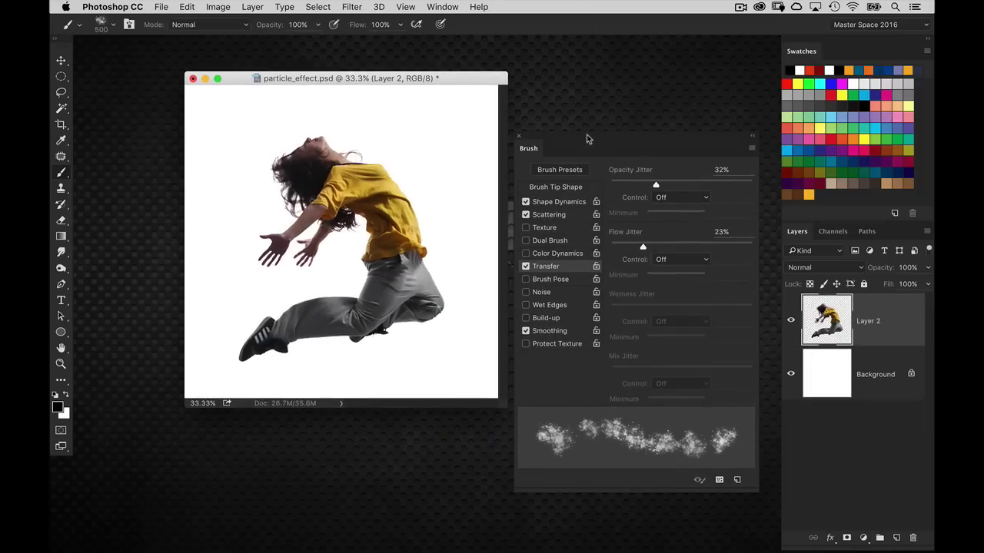
{"action": "left_click_drag", "start_coordinate": [586, 139], "coordinate": [593, 104]}
{"action": "left_click_drag", "start_coordinate": [485, 85], "coordinate": [460, 91]}
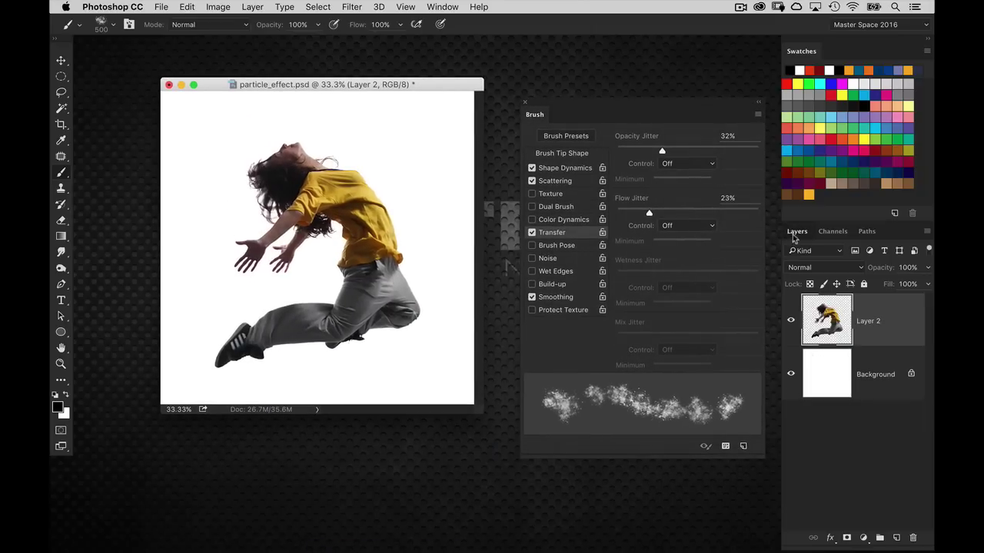
Step: Float the Layers panel, enlarge it, and align it beside Brush settings
{"action": "left_click_drag", "start_coordinate": [793, 238], "coordinate": [511, 187]}
{"action": "left_click_drag", "start_coordinate": [629, 278], "coordinate": [650, 390]}
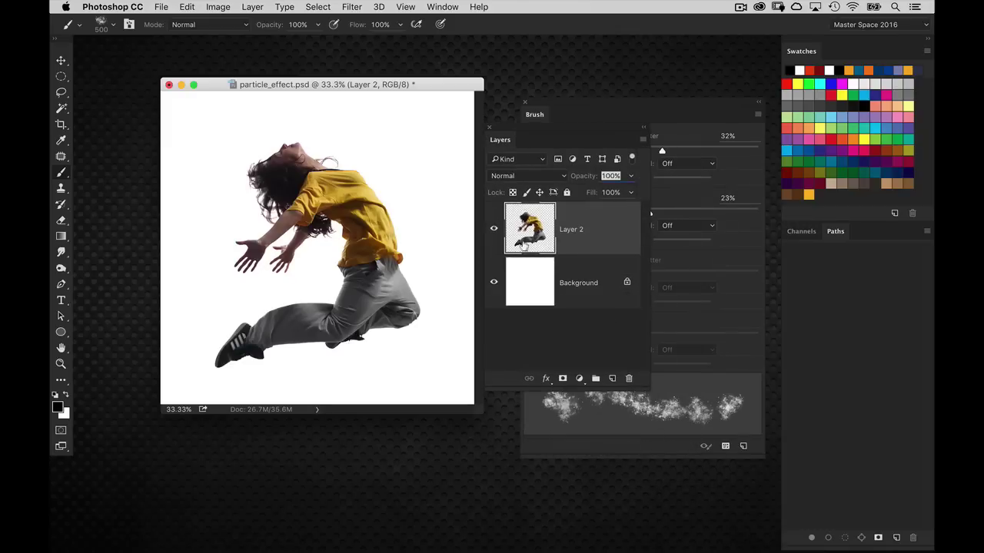
{"action": "left_click_drag", "start_coordinate": [525, 129], "coordinate": [567, 127]}
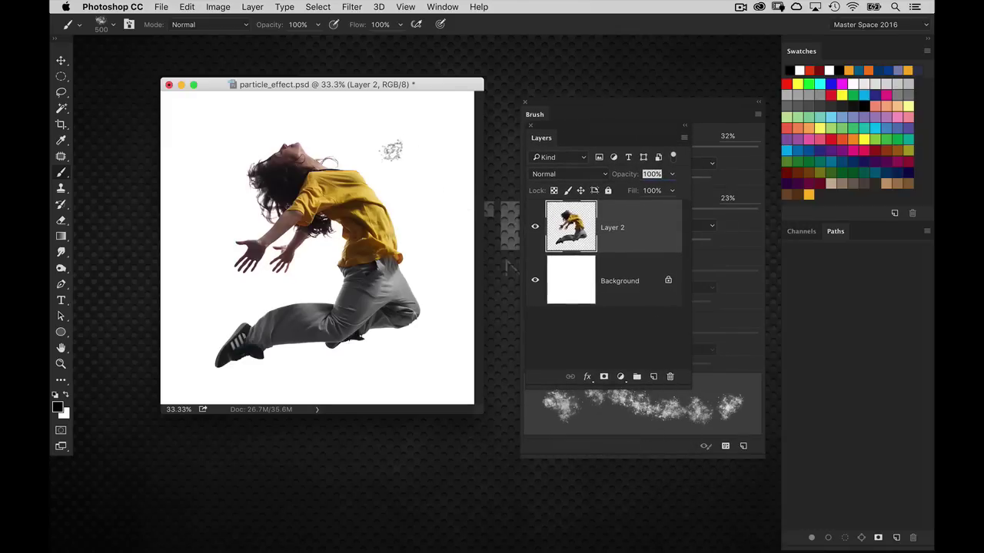
Step: Scale the dancer on Layer 2 down to about 96.7%
{"action": "key", "text": "ctrl+t"}
{"action": "left_click_drag", "start_coordinate": [415, 136], "coordinate": [410, 141]}
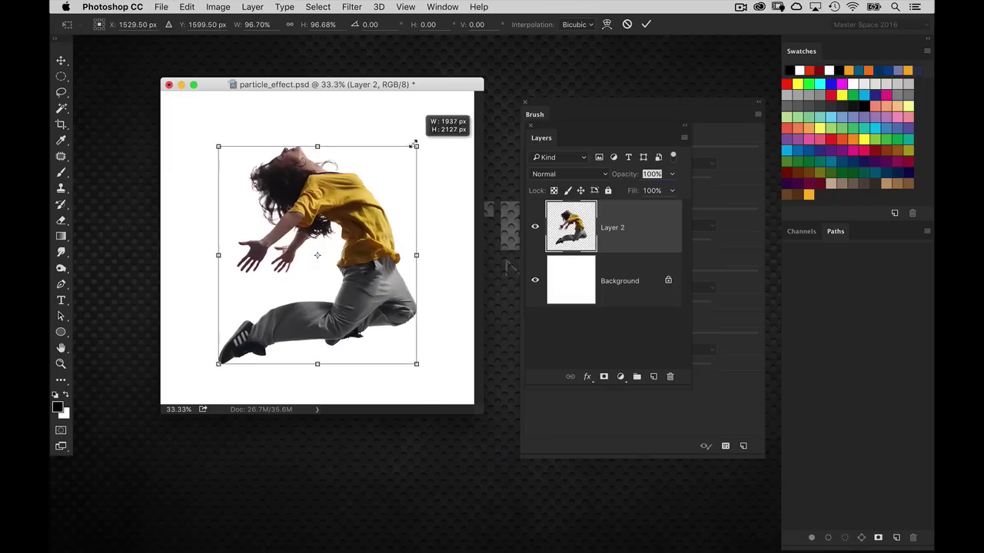
{"action": "key", "text": "Return"}
{"action": "key", "text": "b"}
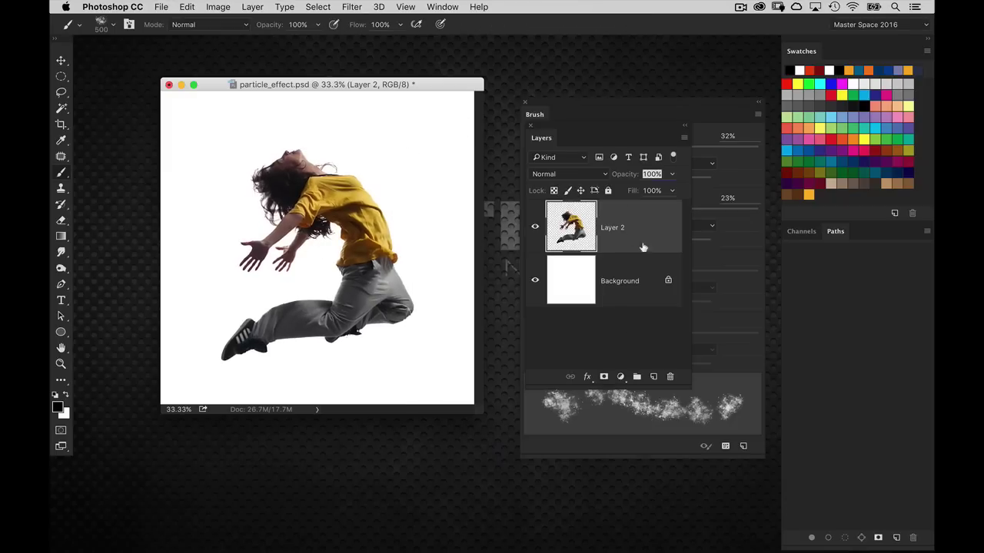
{"action": "left_click_drag", "start_coordinate": [577, 131], "coordinate": [483, 203]}
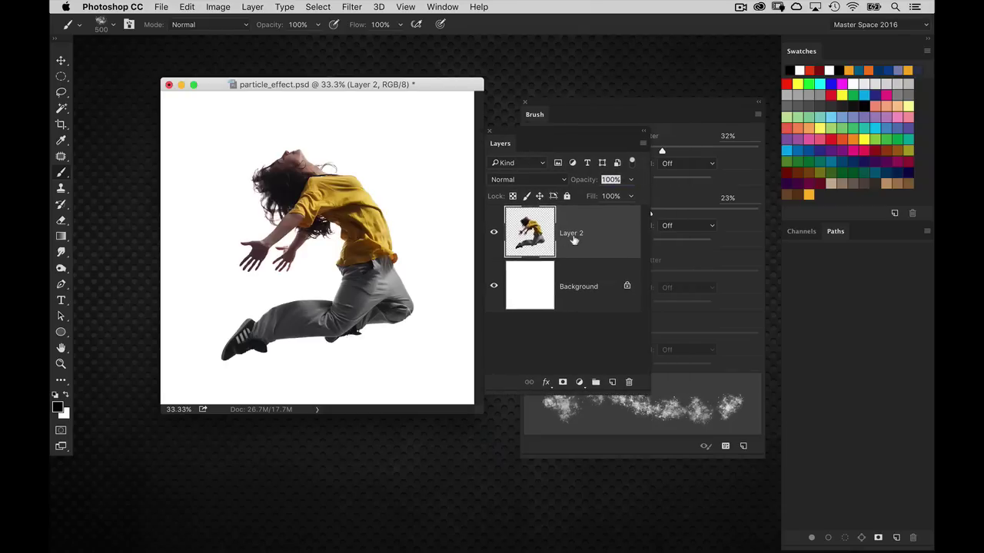
Step: Add a layer mask to Layer 2, zoom in, and dissolve the shirt's right side into particles
{"action": "left_click", "coordinate": [563, 382]}
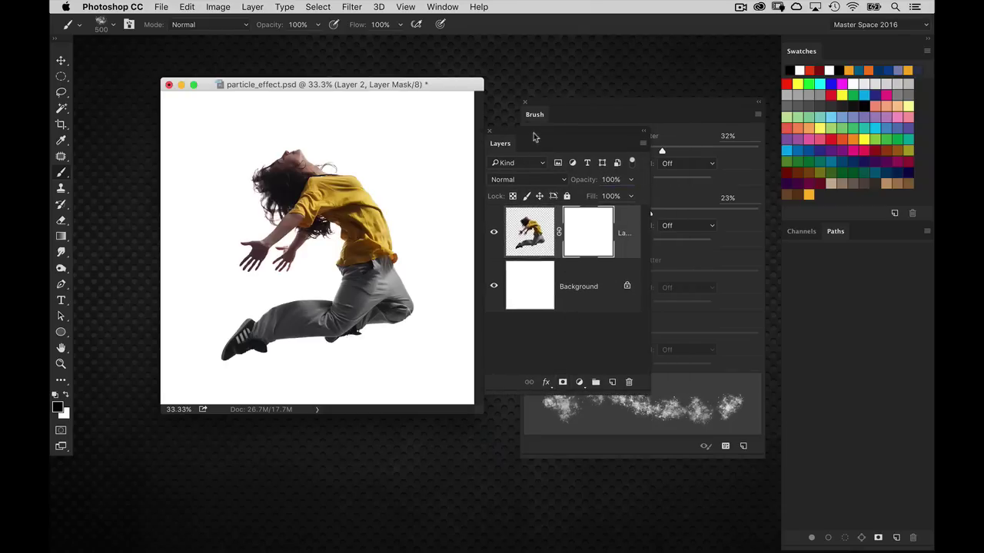
{"action": "key", "text": "super+plus"}
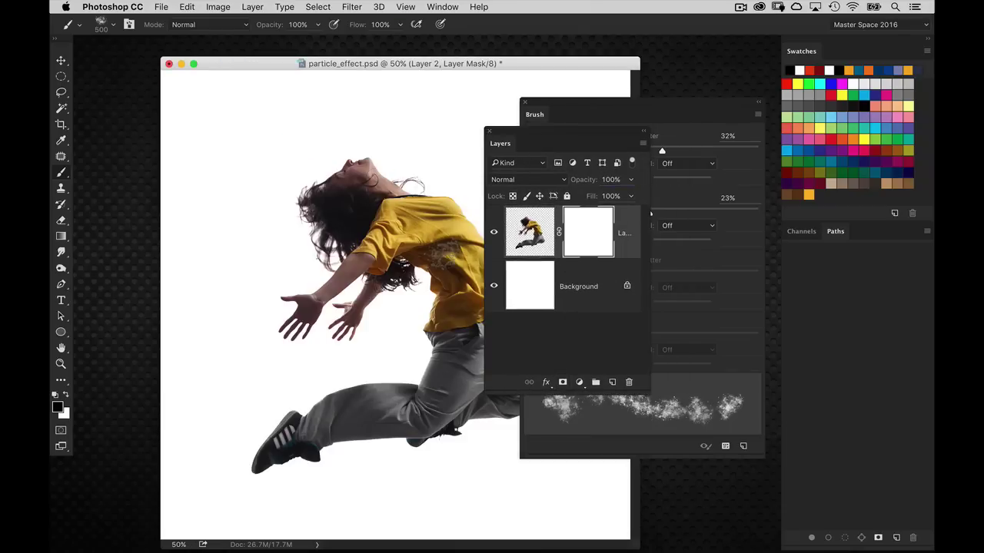
{"action": "left_click_drag", "start_coordinate": [468, 66], "coordinate": [358, 59]}
{"action": "mouse_move", "coordinate": [376, 245]}
{"action": "left_mouse_down"}
{"action": "mouse_move", "coordinate": [388, 285]}
{"action": "mouse_move", "coordinate": [361, 253]}
{"action": "mouse_move", "coordinate": [365, 208]}
{"action": "mouse_move", "coordinate": [338, 181]}
{"action": "mouse_move", "coordinate": [315, 196]}
{"action": "mouse_move", "coordinate": [354, 184]}
{"action": "mouse_move", "coordinate": [361, 261]}
{"action": "mouse_move", "coordinate": [384, 231]}
{"action": "mouse_move", "coordinate": [415, 230]}
{"action": "left_mouse_up"}
Step: Try a 900 px brush, comparing undone and redone particle strokes with the white background hidden
{"action": "key", "text": "bracketright"}
{"action": "key", "text": "bracketright"}
{"action": "key", "text": "bracketright"}
{"action": "key", "text": "bracketright"}
{"action": "key", "text": "super+alt+z"}
{"action": "key", "text": "super+alt+z"}
{"action": "key", "text": "super+alt+z"}
{"action": "key", "text": "super+alt+z"}
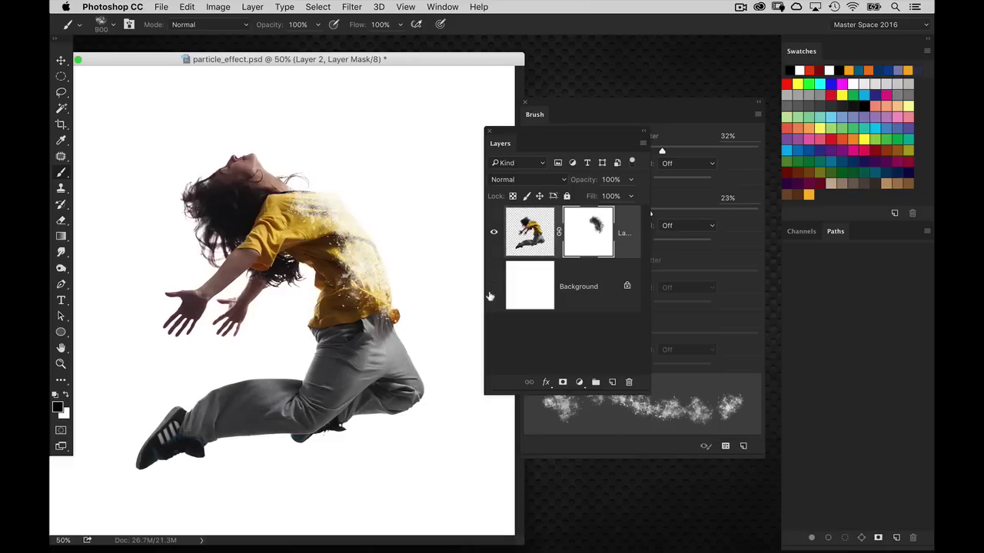
{"action": "left_click", "coordinate": [494, 285]}
{"action": "key", "text": "super+shift+z"}
{"action": "key", "text": "super+shift+z"}
{"action": "key", "text": "super+shift+z"}
{"action": "key", "text": "super+alt+z"}
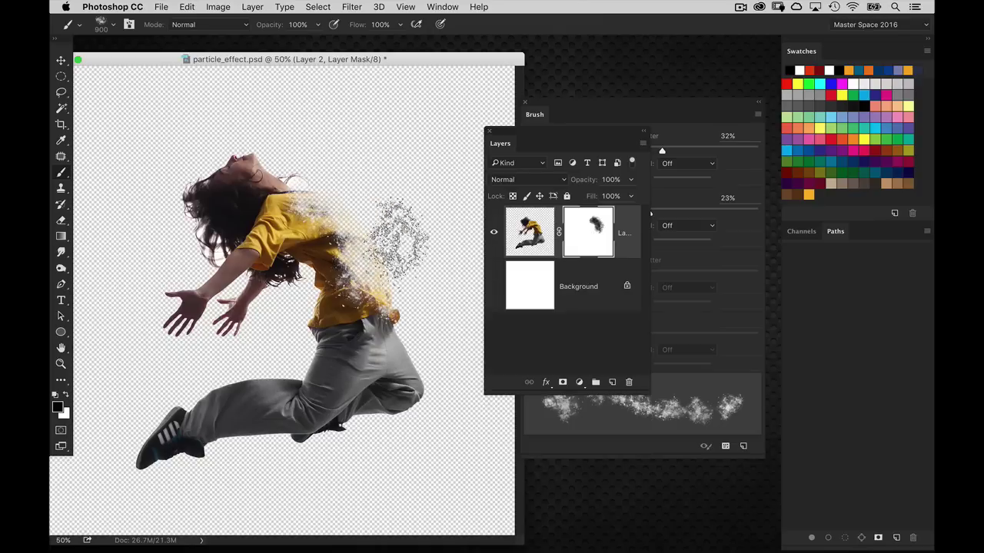
{"action": "key", "text": "super+alt+z"}
{"action": "key", "text": "super+alt+z"}
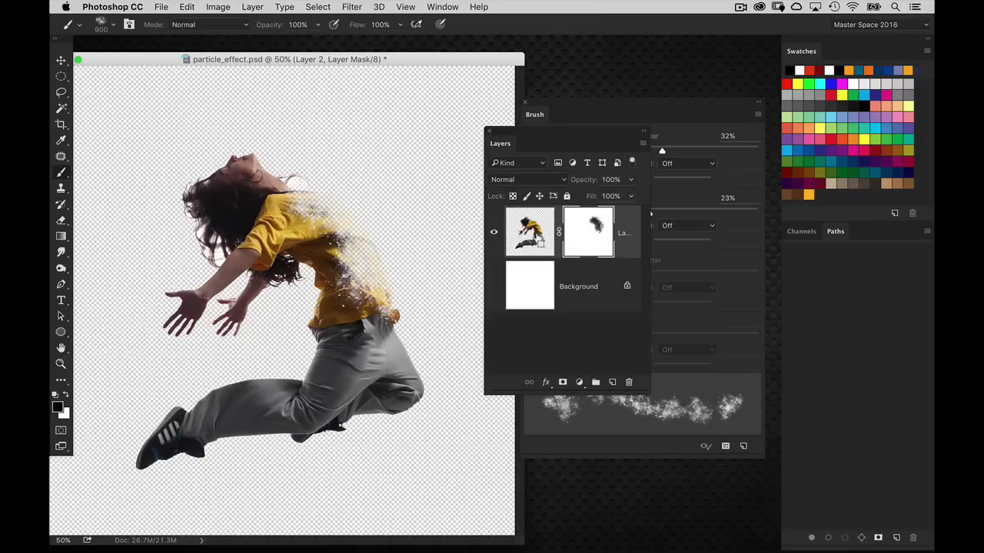
{"action": "left_click", "coordinate": [493, 286]}
{"action": "key", "text": "super+shift+z"}
{"action": "key", "text": "super+shift+z"}
{"action": "key", "text": "super+shift+z"}
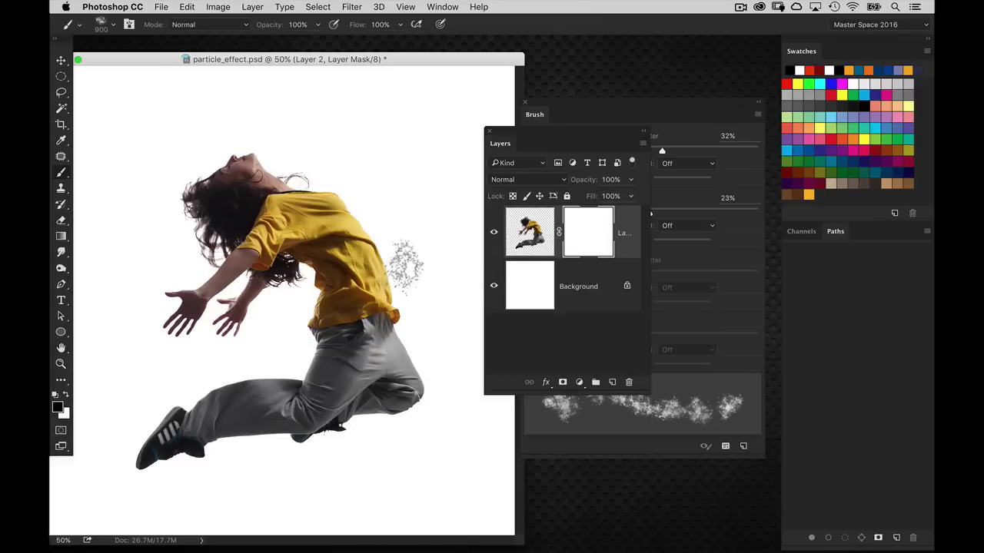
{"action": "key", "text": "super+alt+z"}
{"action": "key", "text": "super+alt+z"}
Step: Repaint the shirt, waist and chest with the brush at 700 px, removing stray lower-leg particles
{"action": "key", "text": "bracketleft"}
{"action": "key", "text": "bracketleft"}
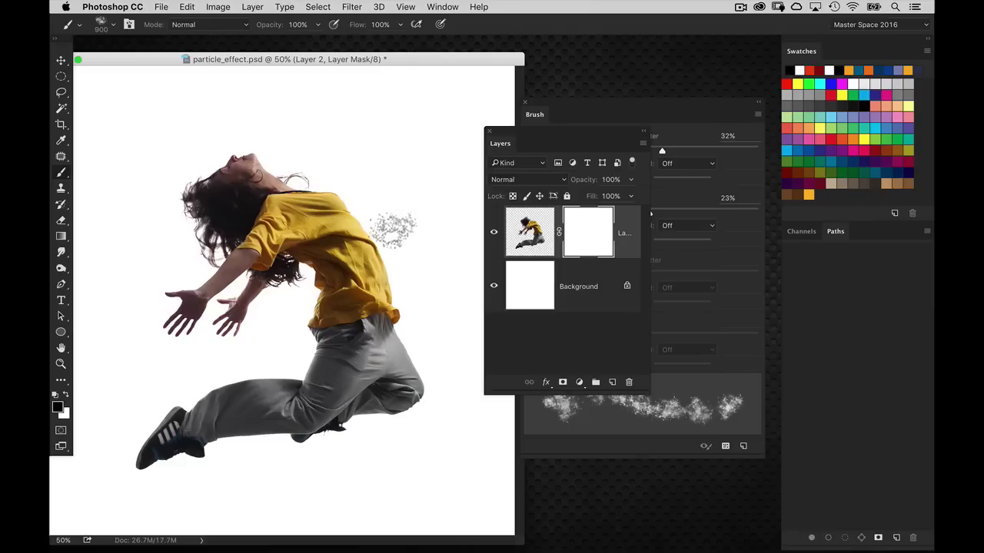
{"action": "mouse_move", "coordinate": [395, 219]}
{"action": "left_mouse_down"}
{"action": "mouse_move", "coordinate": [379, 258]}
{"action": "mouse_move", "coordinate": [356, 186]}
{"action": "mouse_move", "coordinate": [332, 178]}
{"action": "mouse_move", "coordinate": [406, 289]}
{"action": "mouse_move", "coordinate": [336, 178]}
{"action": "mouse_move", "coordinate": [309, 169]}
{"action": "mouse_move", "coordinate": [383, 227]}
{"action": "mouse_move", "coordinate": [413, 296]}
{"action": "mouse_move", "coordinate": [329, 181]}
{"action": "mouse_move", "coordinate": [398, 261]}
{"action": "mouse_move", "coordinate": [383, 206]}
{"action": "mouse_move", "coordinate": [409, 283]}
{"action": "mouse_move", "coordinate": [394, 248]}
{"action": "mouse_move", "coordinate": [371, 231]}
{"action": "mouse_move", "coordinate": [371, 242]}
{"action": "mouse_move", "coordinate": [412, 269]}
{"action": "left_mouse_up"}
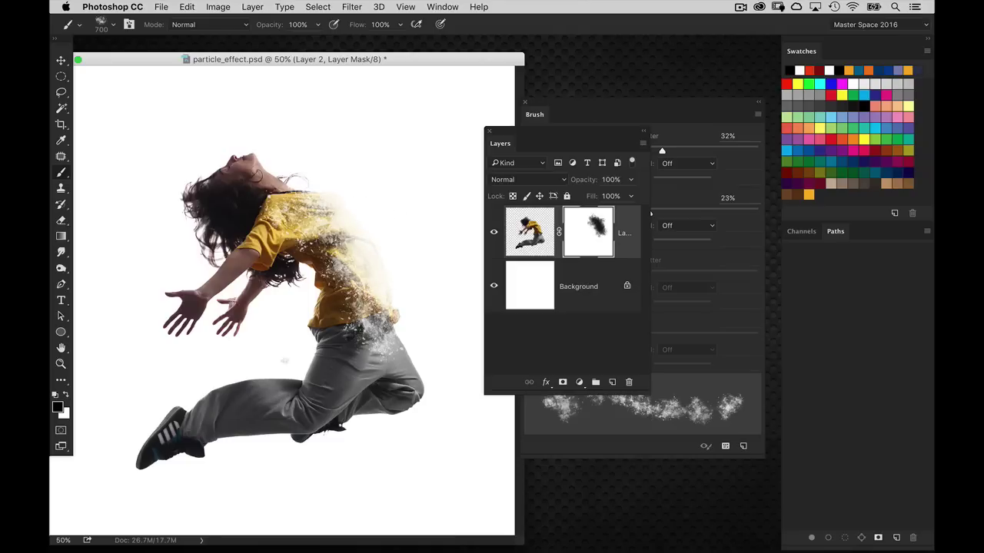
{"action": "mouse_move", "coordinate": [261, 384]}
{"action": "left_mouse_down"}
{"action": "mouse_move", "coordinate": [223, 407]}
{"action": "mouse_move", "coordinate": [277, 388]}
{"action": "mouse_move", "coordinate": [231, 400]}
{"action": "left_mouse_up"}
{"action": "key", "text": "super+z"}
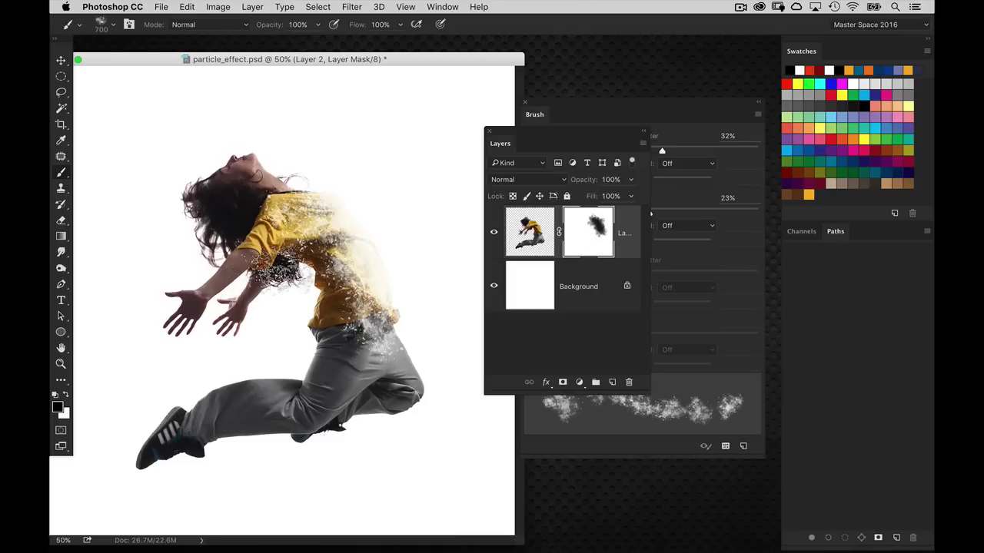
Step: Lower the particle brush scatter to 43% and dissolve the dancer's hip and leg into particles
{"action": "left_click_drag", "start_coordinate": [538, 137], "coordinate": [431, 143]}
{"action": "left_click_drag", "start_coordinate": [586, 113], "coordinate": [615, 114]}
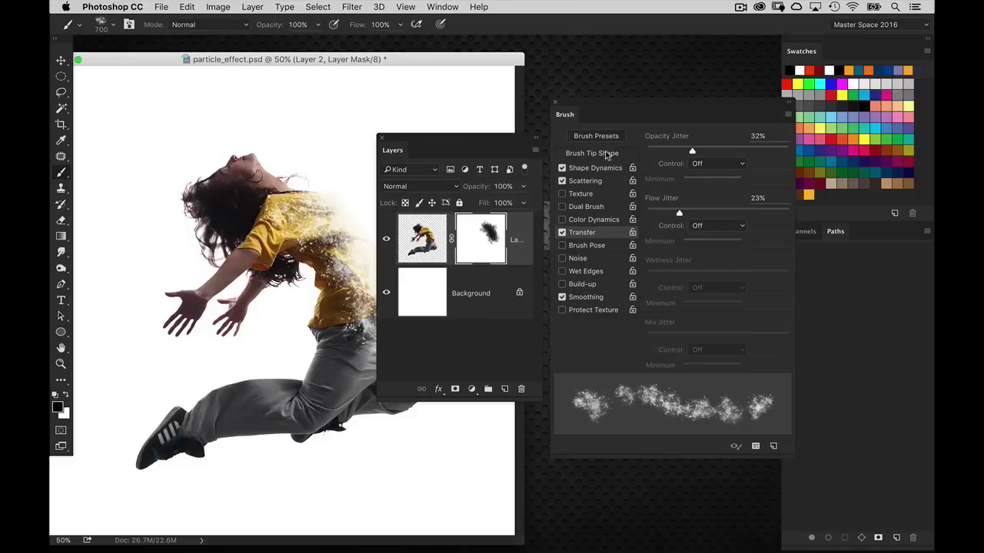
{"action": "left_click", "coordinate": [607, 182]}
{"action": "left_click_drag", "start_coordinate": [658, 154], "coordinate": [653, 152]}
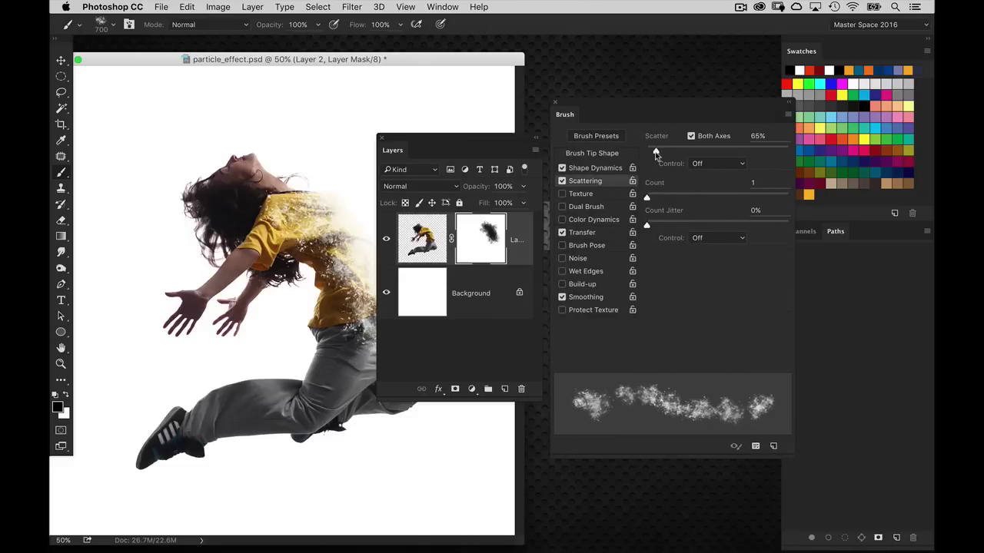
{"action": "left_click_drag", "start_coordinate": [523, 143], "coordinate": [542, 145]}
{"action": "left_click_drag", "start_coordinate": [477, 142], "coordinate": [573, 163]}
{"action": "mouse_move", "coordinate": [338, 375]}
{"action": "left_mouse_down"}
{"action": "mouse_move", "coordinate": [196, 388]}
{"action": "mouse_move", "coordinate": [208, 377]}
{"action": "mouse_move", "coordinate": [182, 402]}
{"action": "mouse_move", "coordinate": [235, 363]}
{"action": "mouse_move", "coordinate": [198, 352]}
{"action": "mouse_move", "coordinate": [196, 371]}
{"action": "mouse_move", "coordinate": [212, 358]}
{"action": "mouse_move", "coordinate": [247, 377]}
{"action": "mouse_move", "coordinate": [185, 392]}
{"action": "mouse_move", "coordinate": [254, 362]}
{"action": "left_mouse_up"}
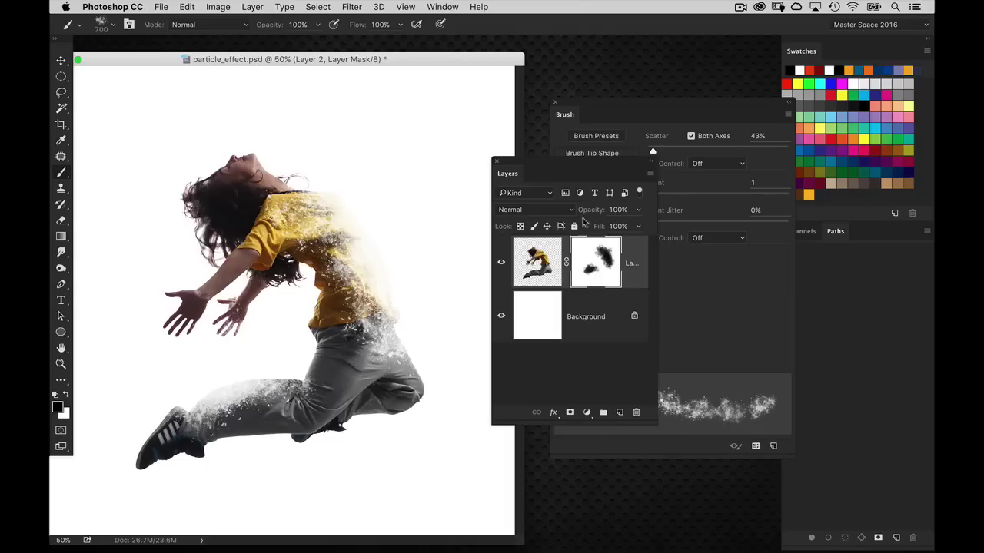
Step: Add an empty Layer 3 above the dancer's masked Layer 2
{"action": "left_click", "coordinate": [619, 412]}
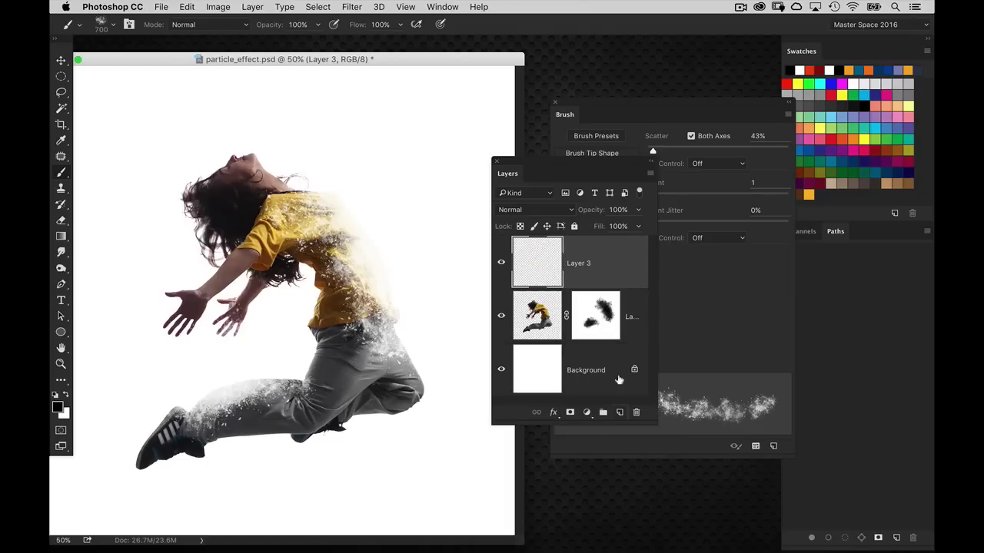
{"action": "left_click_drag", "start_coordinate": [557, 169], "coordinate": [567, 165]}
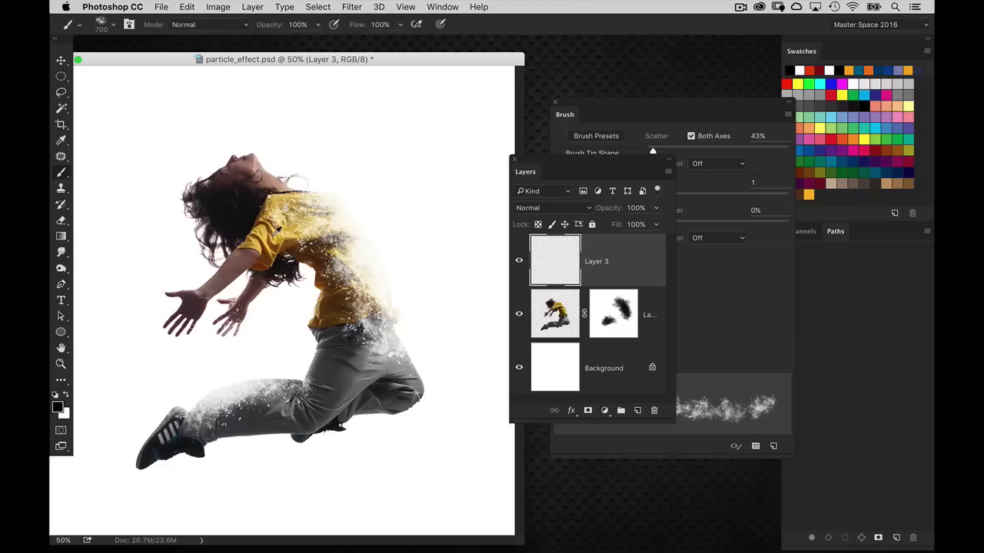
Step: Sample the shirt's yellow, paint particles over the shoulder, then undo everything back past Layer 3
{"action": "left_click", "coordinate": [276, 227], "text": "alt"}
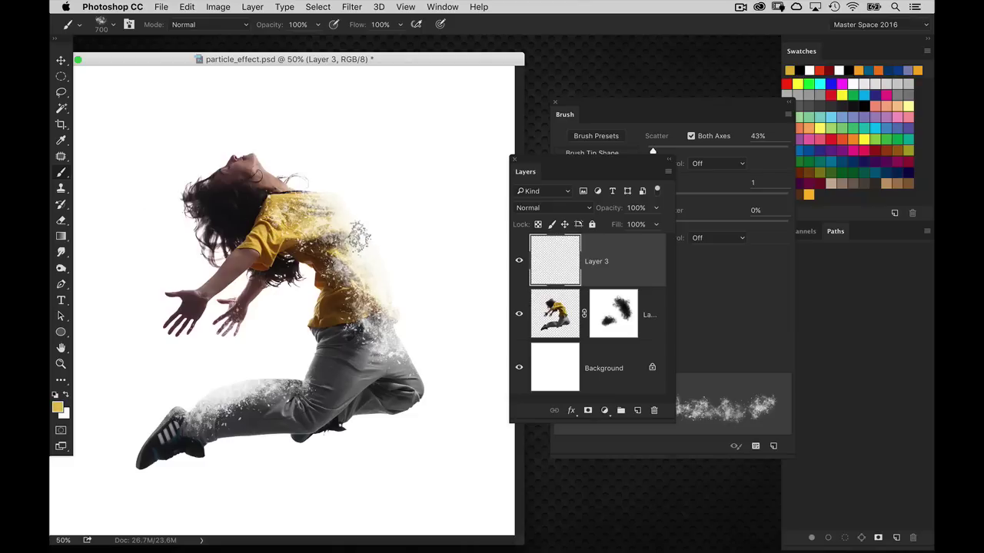
{"action": "mouse_move", "coordinate": [353, 174]}
{"action": "left_mouse_down"}
{"action": "mouse_move", "coordinate": [335, 197]}
{"action": "mouse_move", "coordinate": [371, 170]}
{"action": "mouse_move", "coordinate": [338, 201]}
{"action": "mouse_move", "coordinate": [370, 245]}
{"action": "mouse_move", "coordinate": [400, 257]}
{"action": "mouse_move", "coordinate": [391, 263]}
{"action": "mouse_move", "coordinate": [425, 265]}
{"action": "mouse_move", "coordinate": [428, 280]}
{"action": "mouse_move", "coordinate": [411, 308]}
{"action": "left_mouse_up"}
{"action": "mouse_move", "coordinate": [367, 253]}
{"action": "left_mouse_down"}
{"action": "mouse_move", "coordinate": [375, 168]}
{"action": "mouse_move", "coordinate": [345, 229]}
{"action": "mouse_move", "coordinate": [382, 263]}
{"action": "left_mouse_up"}
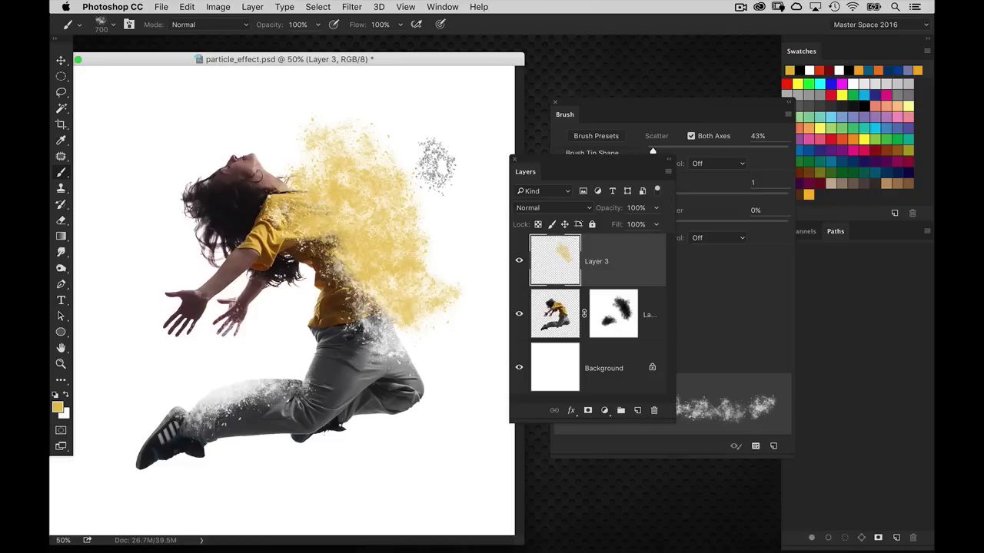
{"action": "key", "text": "alt+super+z"}
{"action": "key", "text": "alt+super+z"}
{"action": "key", "text": "alt+super+z"}
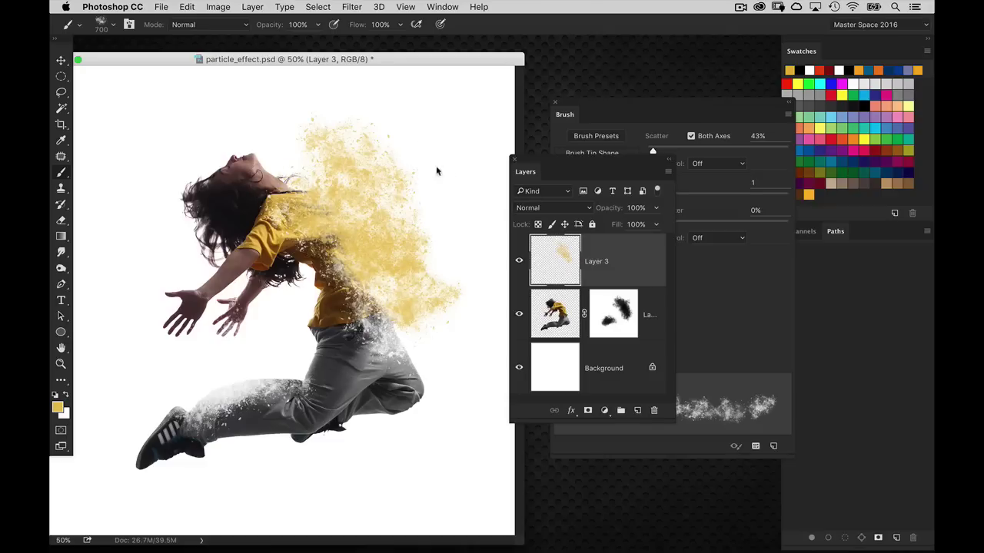
{"action": "key", "text": "alt+super+z"}
{"action": "key", "text": "alt+super+z"}
{"action": "key", "text": "alt+super+z"}
{"action": "key", "text": "alt+super+z"}
{"action": "key", "text": "alt+super+z"}
{"action": "key", "text": "alt+super+z"}
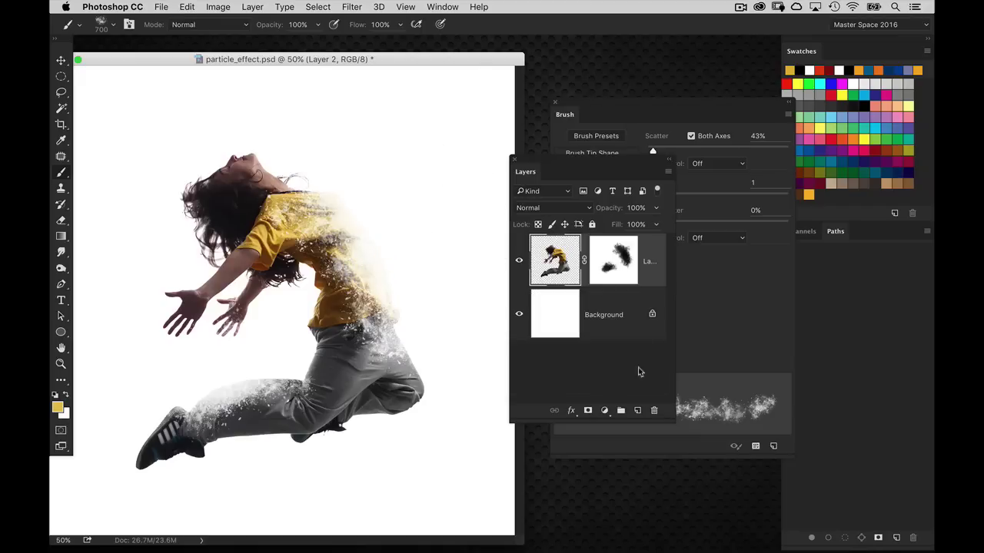
Step: Add a new Layer 3 with shirt yellow as foreground and the hair's dark brown as background
{"action": "left_click", "coordinate": [636, 411]}
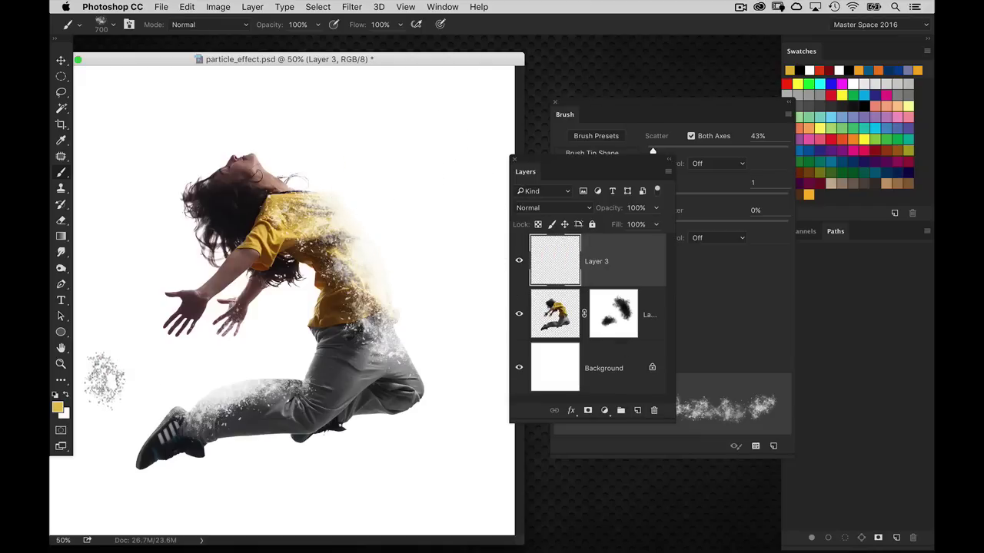
{"action": "left_click", "coordinate": [65, 395]}
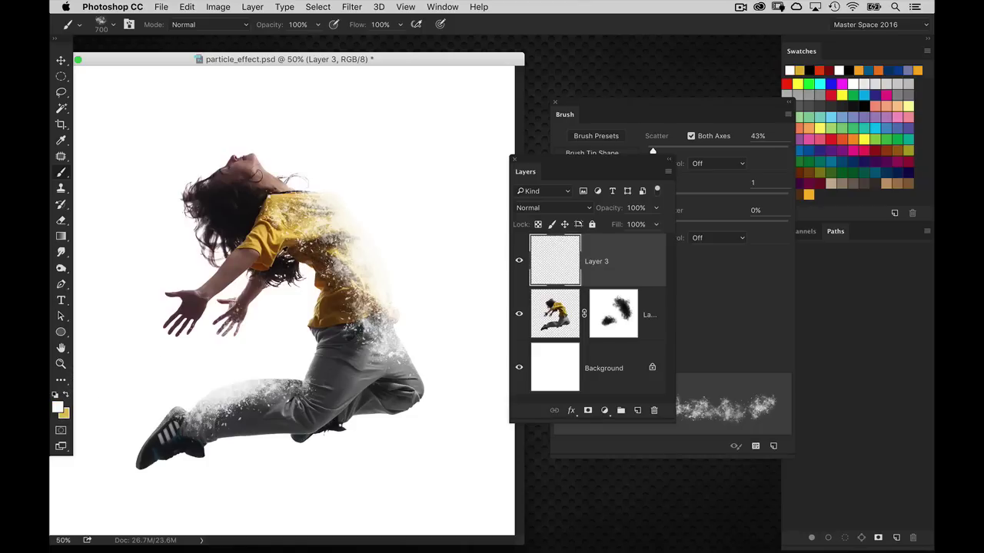
{"action": "left_click", "coordinate": [264, 252], "text": "alt"}
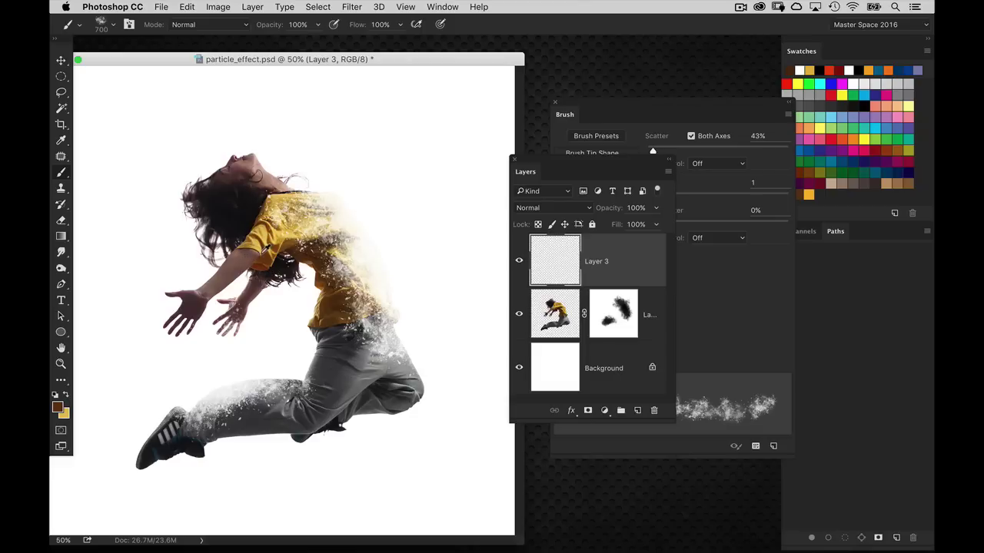
{"action": "left_click", "coordinate": [66, 396]}
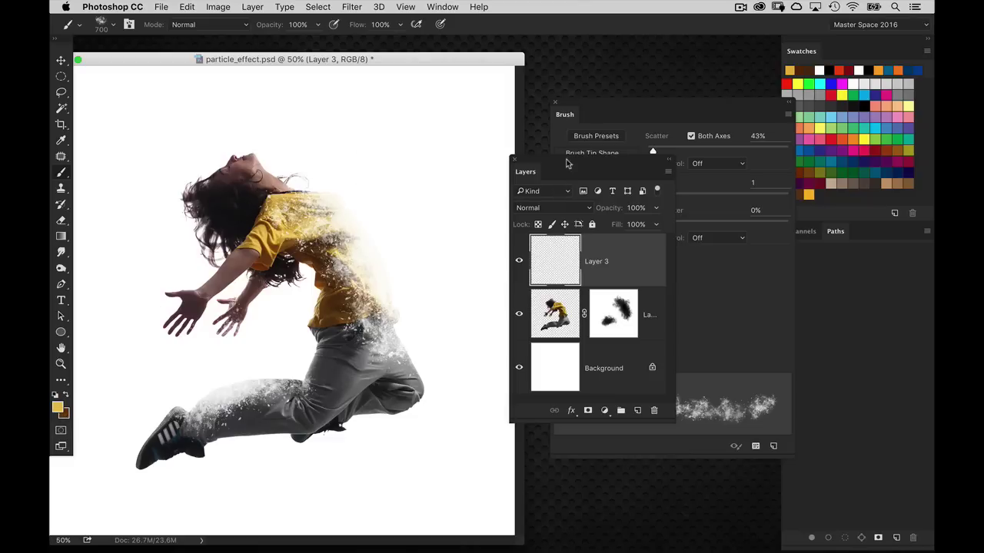
Step: Enable Color Dynamics and tune Foreground/Background Jitter to 46% using test strokes
{"action": "left_click_drag", "start_coordinate": [570, 164], "coordinate": [352, 191]}
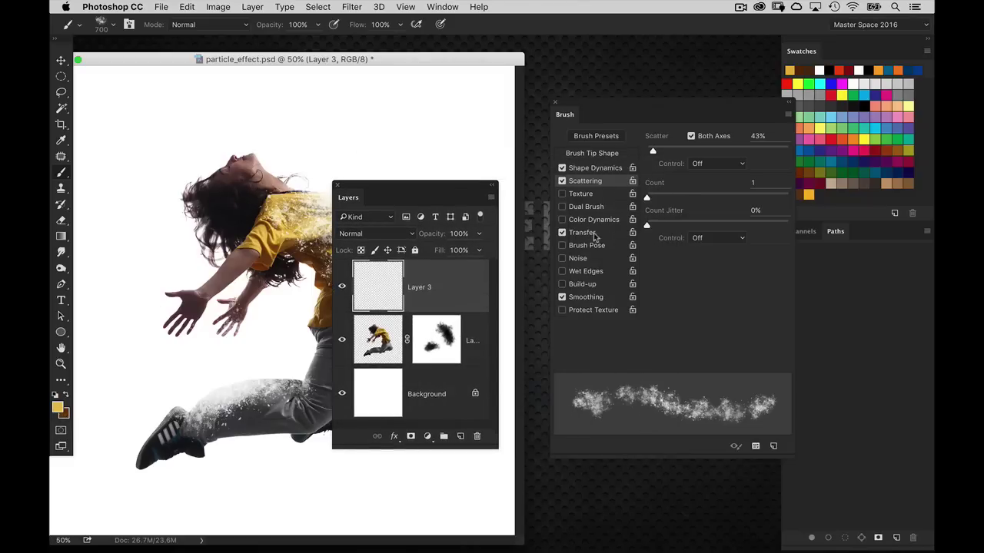
{"action": "left_click", "coordinate": [592, 220]}
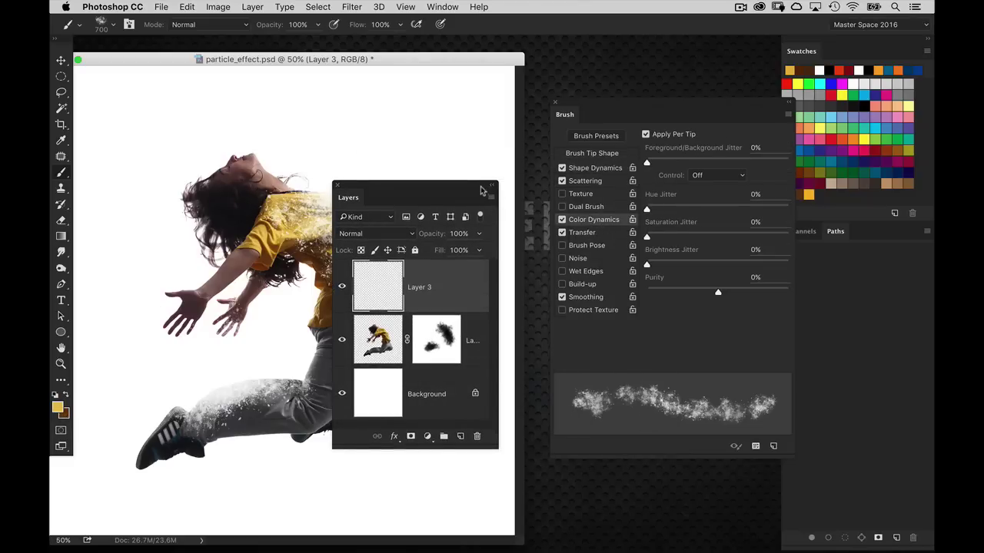
{"action": "left_click_drag", "start_coordinate": [484, 188], "coordinate": [479, 307]}
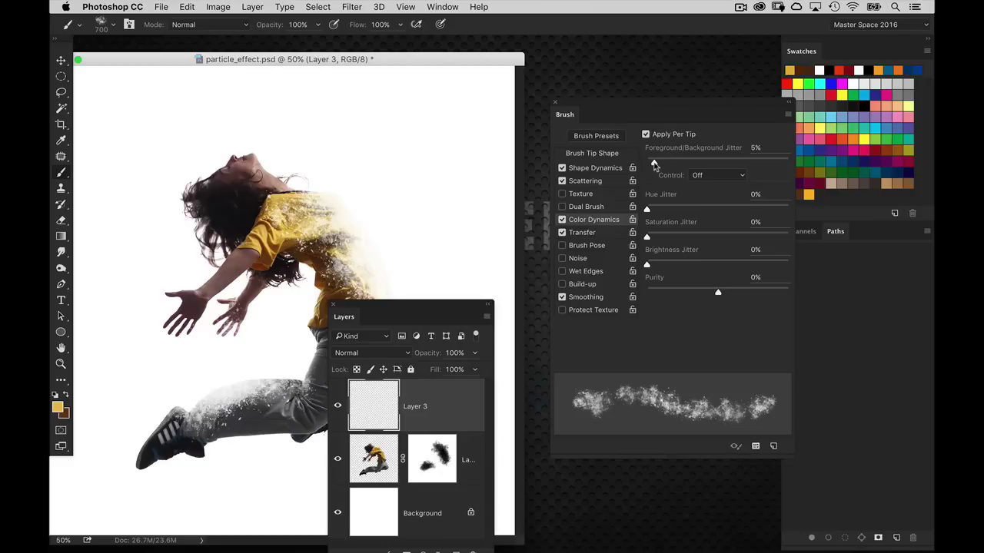
{"action": "left_click_drag", "start_coordinate": [651, 163], "coordinate": [693, 163]}
{"action": "mouse_move", "coordinate": [450, 166]}
{"action": "left_mouse_down"}
{"action": "mouse_move", "coordinate": [389, 181]}
{"action": "mouse_move", "coordinate": [461, 142]}
{"action": "mouse_move", "coordinate": [385, 187]}
{"action": "mouse_move", "coordinate": [405, 146]}
{"action": "mouse_move", "coordinate": [446, 126]}
{"action": "mouse_move", "coordinate": [444, 173]}
{"action": "left_mouse_up"}
{"action": "key", "text": "super+z"}
{"action": "left_click_drag", "start_coordinate": [700, 163], "coordinate": [723, 163]}
{"action": "mouse_move", "coordinate": [400, 188]}
{"action": "left_mouse_down"}
{"action": "mouse_move", "coordinate": [442, 142]}
{"action": "mouse_move", "coordinate": [461, 157]}
{"action": "left_mouse_up"}
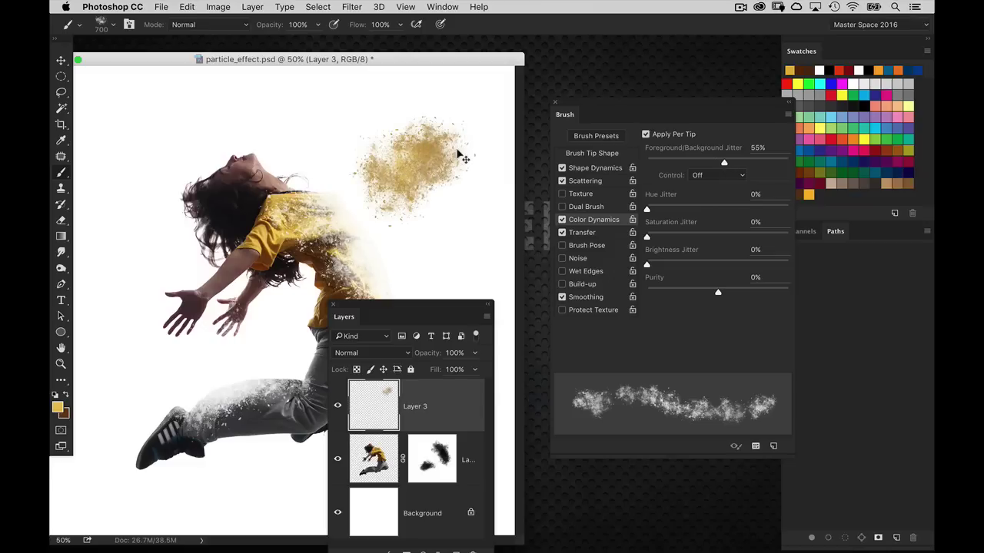
{"action": "key", "text": "super+z"}
{"action": "left_click", "coordinate": [713, 162]}
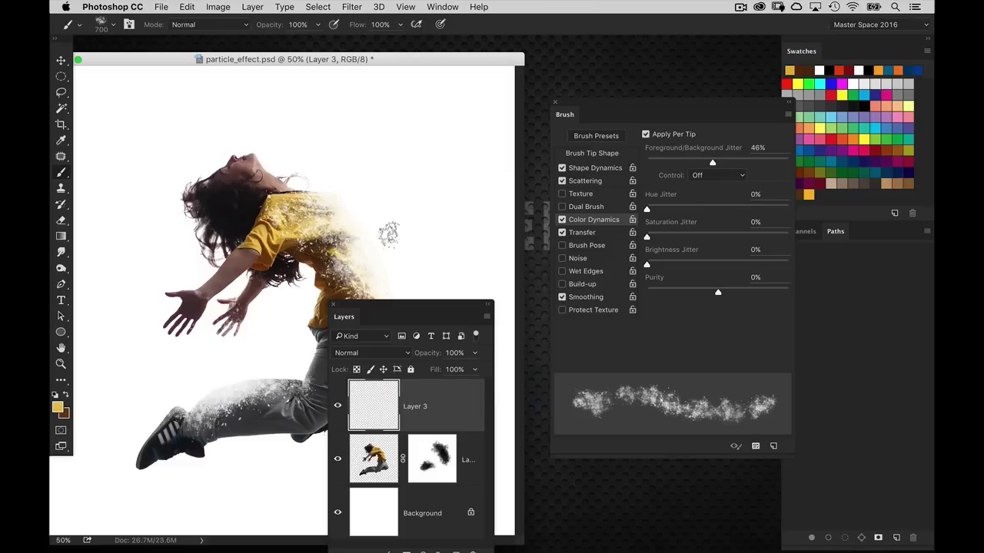
Step: Paint a dense gold particle cloud rising from the dancer's shoulder and across her upper back
{"action": "left_click_drag", "start_coordinate": [358, 252], "coordinate": [373, 212]}
{"action": "left_click_drag", "start_coordinate": [380, 318], "coordinate": [356, 406]}
{"action": "mouse_move", "coordinate": [391, 312]}
{"action": "left_mouse_down"}
{"action": "mouse_move", "coordinate": [384, 230]}
{"action": "mouse_move", "coordinate": [358, 204]}
{"action": "mouse_move", "coordinate": [346, 139]}
{"action": "left_mouse_up"}
{"action": "mouse_move", "coordinate": [369, 216]}
{"action": "left_mouse_down"}
{"action": "mouse_move", "coordinate": [407, 254]}
{"action": "mouse_move", "coordinate": [361, 269]}
{"action": "mouse_move", "coordinate": [433, 270]}
{"action": "mouse_move", "coordinate": [415, 307]}
{"action": "left_mouse_up"}
{"action": "mouse_move", "coordinate": [396, 270]}
{"action": "left_mouse_down"}
{"action": "mouse_move", "coordinate": [342, 215]}
{"action": "mouse_move", "coordinate": [359, 205]}
{"action": "mouse_move", "coordinate": [318, 209]}
{"action": "mouse_move", "coordinate": [361, 185]}
{"action": "mouse_move", "coordinate": [480, 260]}
{"action": "mouse_move", "coordinate": [392, 292]}
{"action": "mouse_move", "coordinate": [419, 331]}
{"action": "left_mouse_up"}
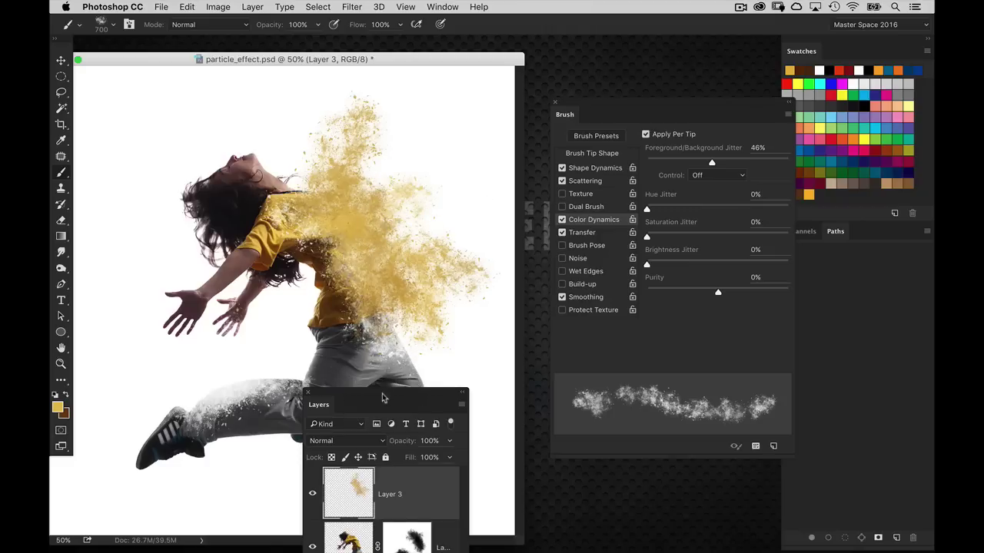
Step: Sample two greys from the trousers and try smaller grey particle strokes near the hands and lower leg
{"action": "left_click_drag", "start_coordinate": [372, 395], "coordinate": [504, 476]}
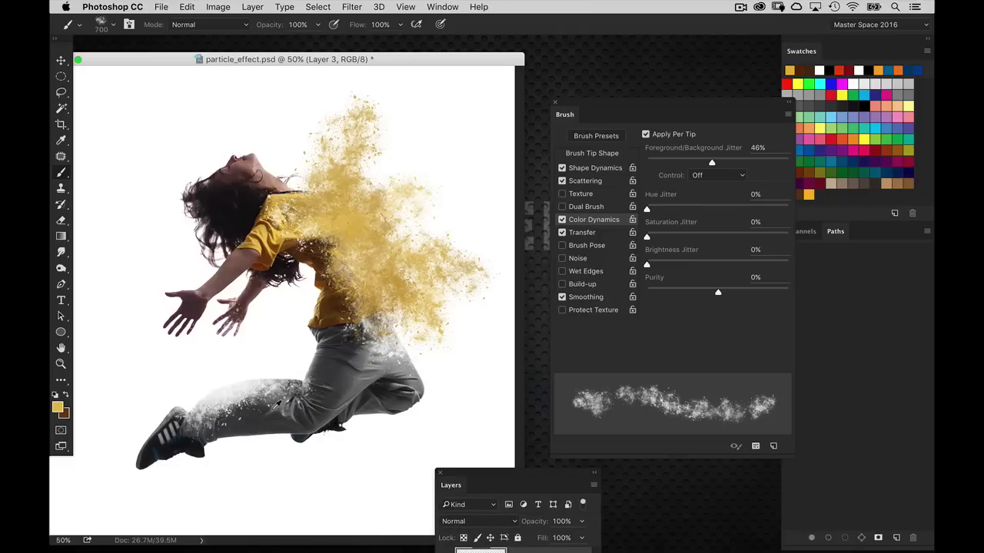
{"action": "left_click", "coordinate": [278, 405], "text": "alt"}
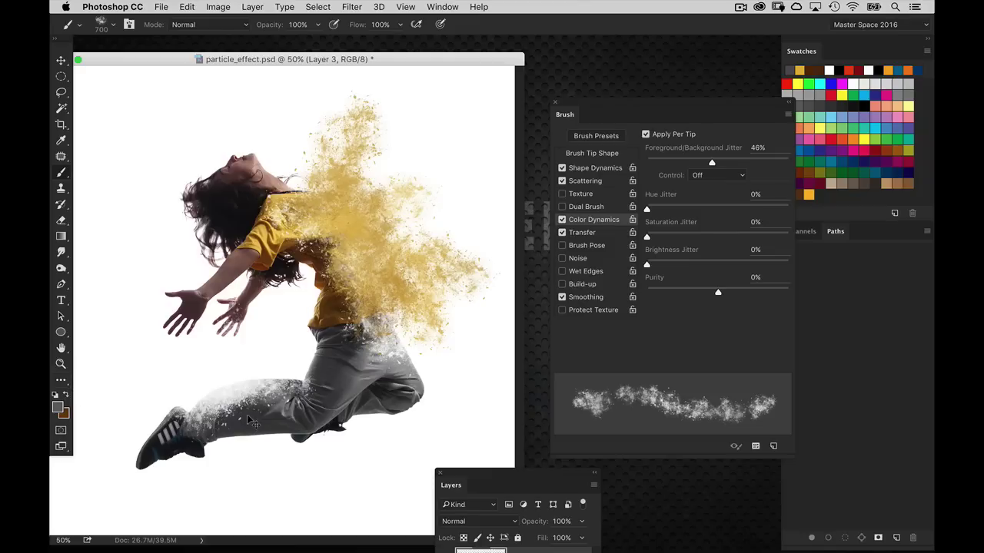
{"action": "left_click", "coordinate": [66, 394]}
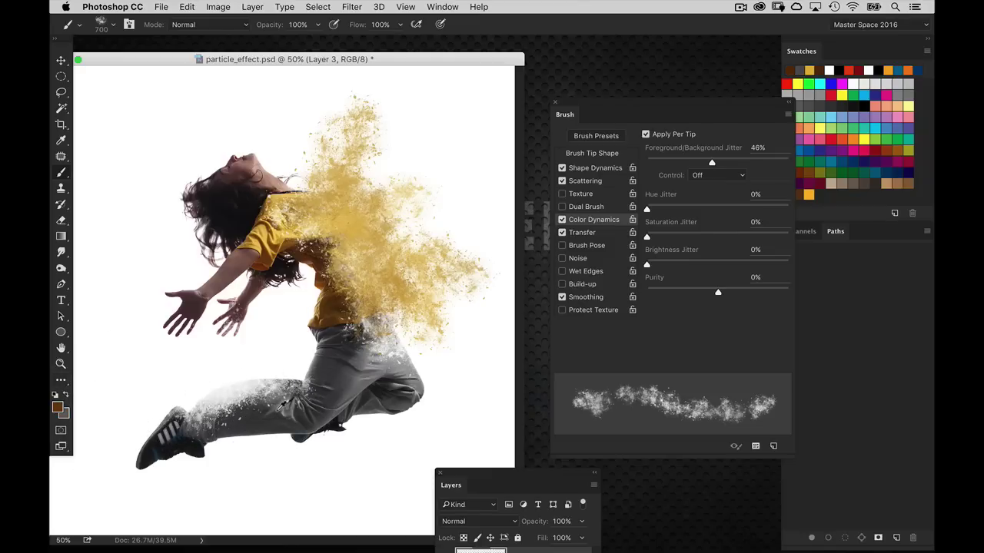
{"action": "left_click", "coordinate": [275, 413], "text": "alt"}
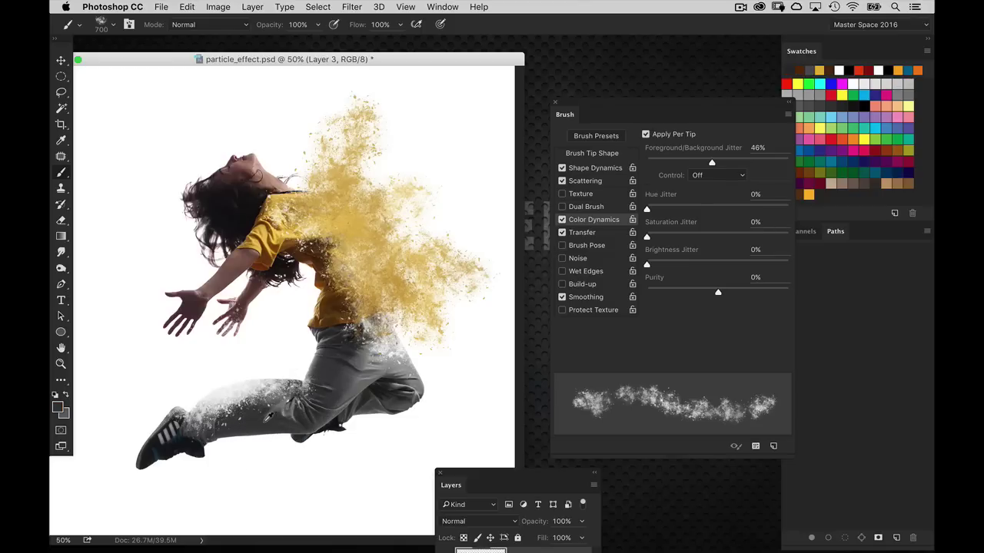
{"action": "mouse_move", "coordinate": [269, 416]}
{"action": "left_mouse_down"}
{"action": "mouse_move", "coordinate": [177, 312]}
{"action": "mouse_move", "coordinate": [146, 324]}
{"action": "mouse_move", "coordinate": [223, 374]}
{"action": "mouse_move", "coordinate": [231, 346]}
{"action": "left_mouse_up"}
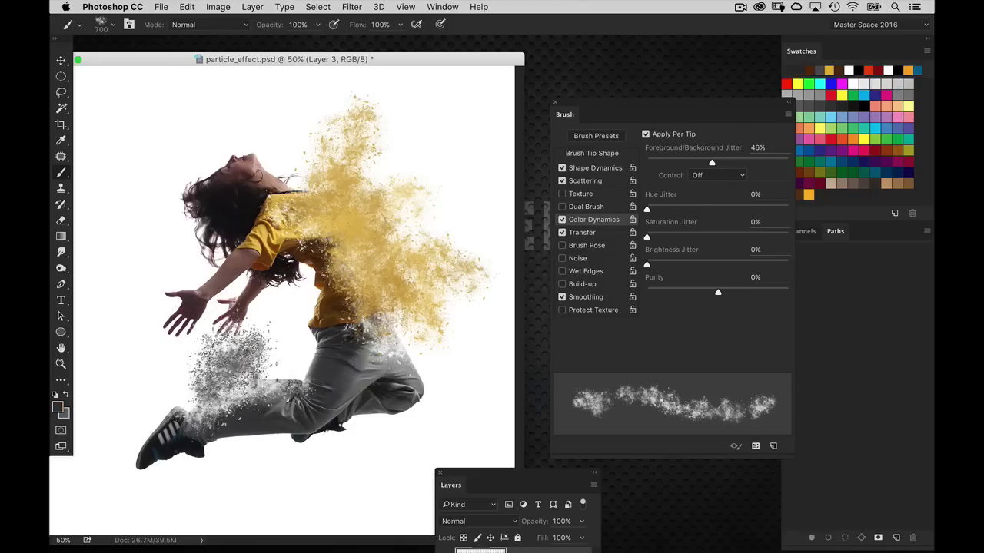
{"action": "key", "text": "super+z"}
{"action": "key", "text": "bracketleft"}
{"action": "key", "text": "bracketleft"}
{"action": "key", "text": "bracketleft"}
{"action": "key", "text": "bracketleft"}
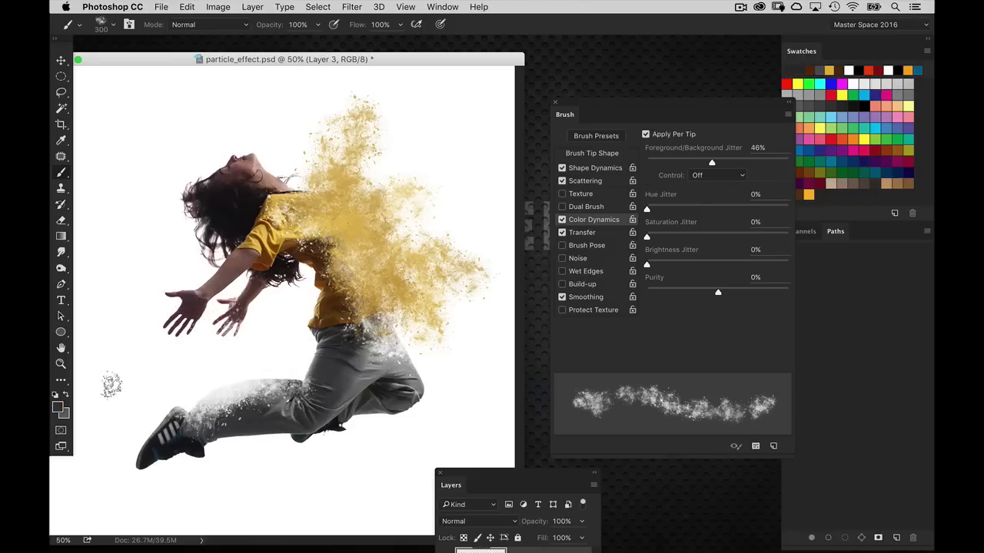
{"action": "left_click", "coordinate": [65, 395]}
{"action": "mouse_move", "coordinate": [226, 392]}
{"action": "left_mouse_down"}
{"action": "mouse_move", "coordinate": [189, 387]}
{"action": "mouse_move", "coordinate": [250, 355]}
{"action": "mouse_move", "coordinate": [249, 381]}
{"action": "mouse_move", "coordinate": [142, 373]}
{"action": "left_mouse_up"}
{"action": "key", "text": "super+z"}
Step: With a 900 px brush, paint grey particle trails above the shoe and right of the knee
{"action": "key", "text": "bracketright"}
{"action": "key", "text": "bracketright"}
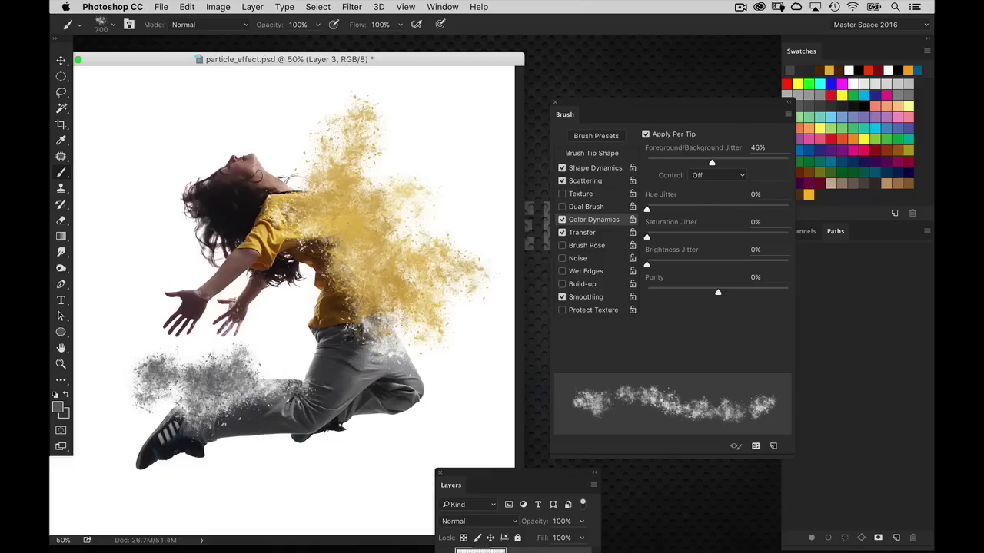
{"action": "key", "text": "bracketright"}
{"action": "key", "text": "bracketright"}
{"action": "mouse_move", "coordinate": [276, 365]}
{"action": "left_mouse_down"}
{"action": "mouse_move", "coordinate": [115, 381]}
{"action": "mouse_move", "coordinate": [165, 403]}
{"action": "mouse_move", "coordinate": [246, 292]}
{"action": "left_mouse_up"}
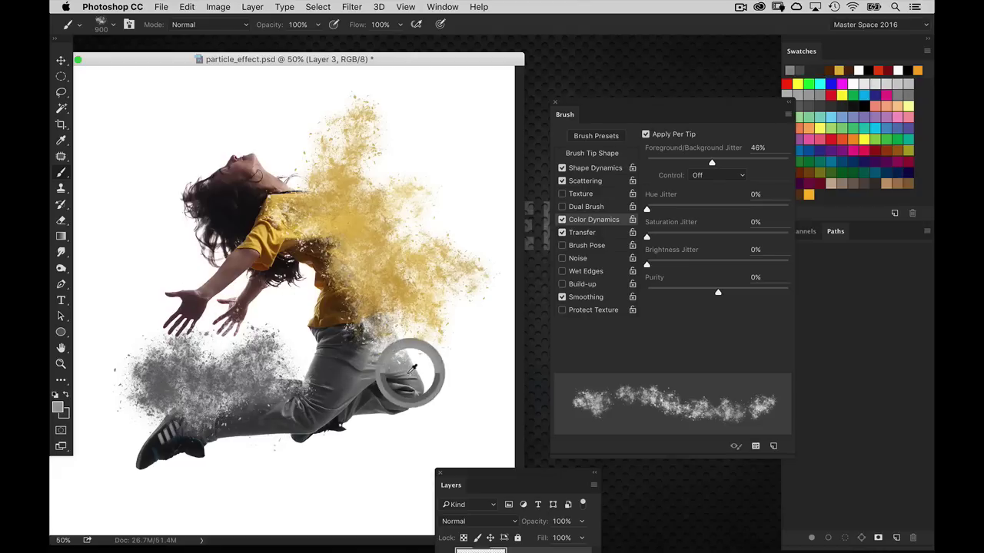
{"action": "left_click_drag", "start_coordinate": [419, 350], "coordinate": [476, 342]}
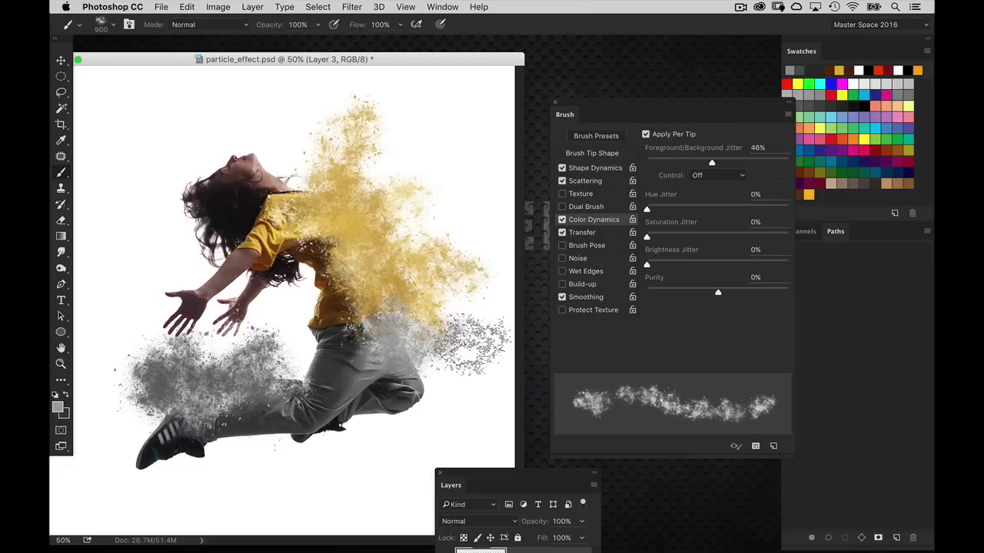
{"action": "key", "text": "super+z"}
{"action": "mouse_move", "coordinate": [461, 385]}
{"action": "left_mouse_down"}
{"action": "mouse_move", "coordinate": [430, 307]}
{"action": "mouse_move", "coordinate": [454, 277]}
{"action": "left_mouse_up"}
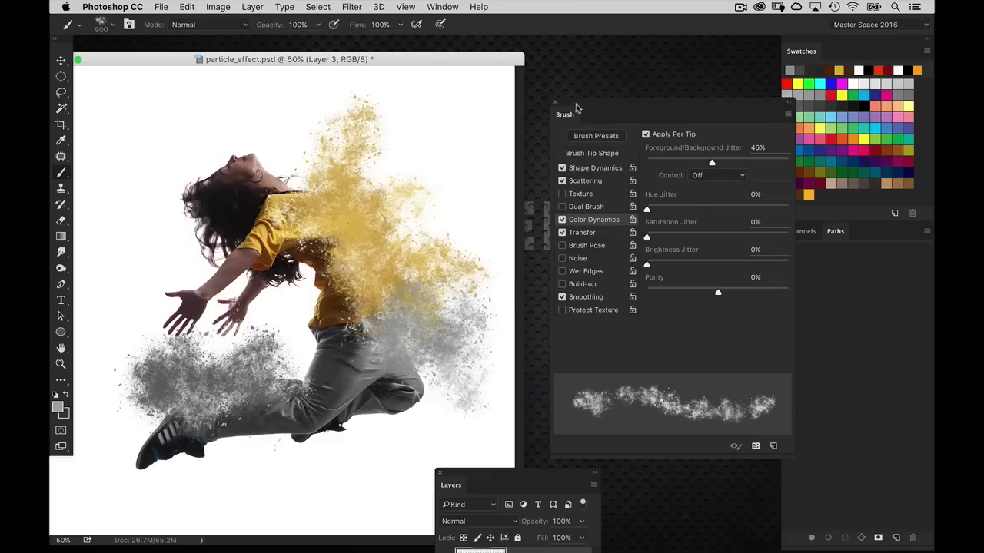
{"action": "left_click_drag", "start_coordinate": [593, 115], "coordinate": [686, 445]}
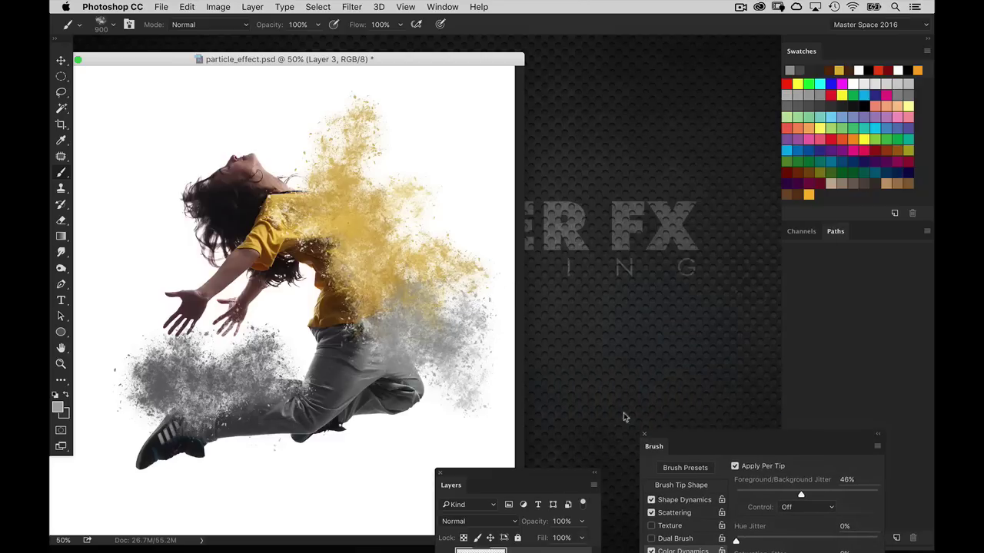
{"action": "left_click_drag", "start_coordinate": [462, 476], "coordinate": [567, 150]}
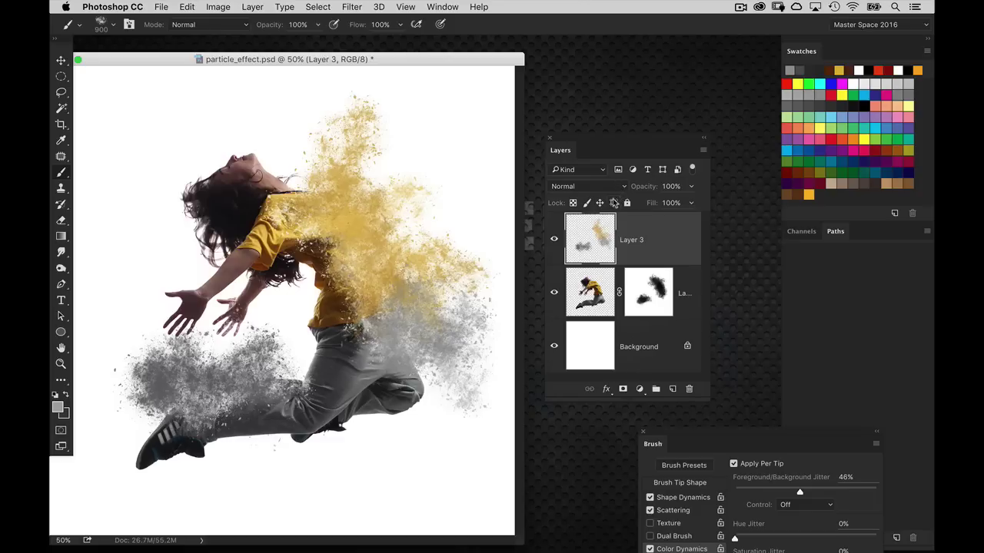
Step: Give Layer 3 a reversed Reflected Multiply Gradient Overlay at 66% and position it across the figure
{"action": "double_click", "coordinate": [670, 244]}
{"action": "left_click_drag", "start_coordinate": [615, 213], "coordinate": [702, 115]}
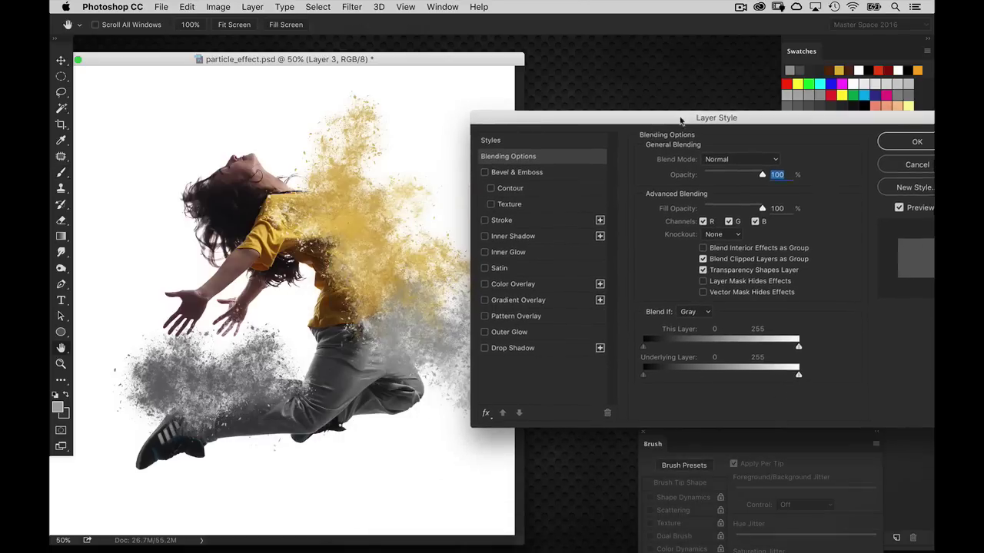
{"action": "left_click", "coordinate": [521, 299]}
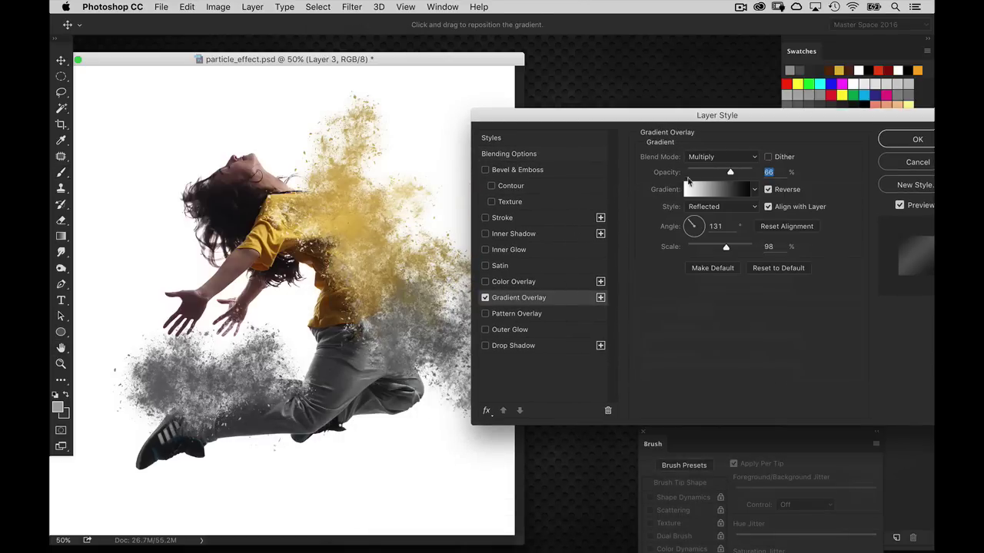
{"action": "left_click_drag", "start_coordinate": [692, 120], "coordinate": [718, 126]}
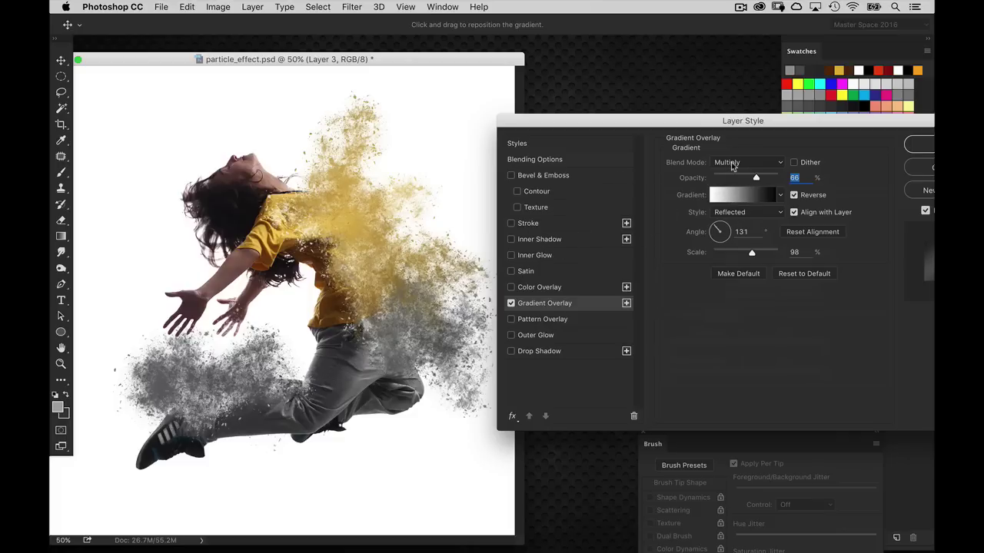
{"action": "left_click", "coordinate": [780, 196]}
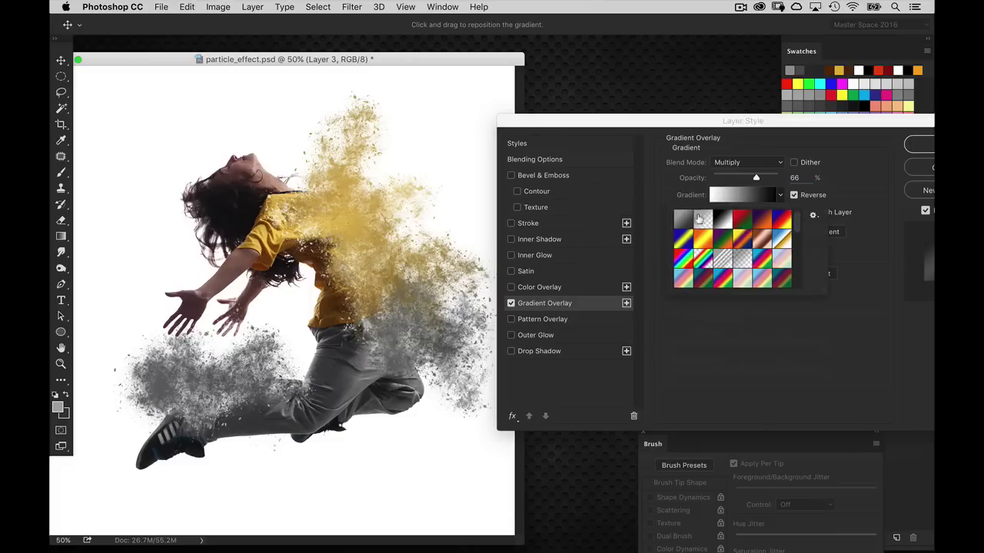
{"action": "left_click", "coordinate": [684, 183]}
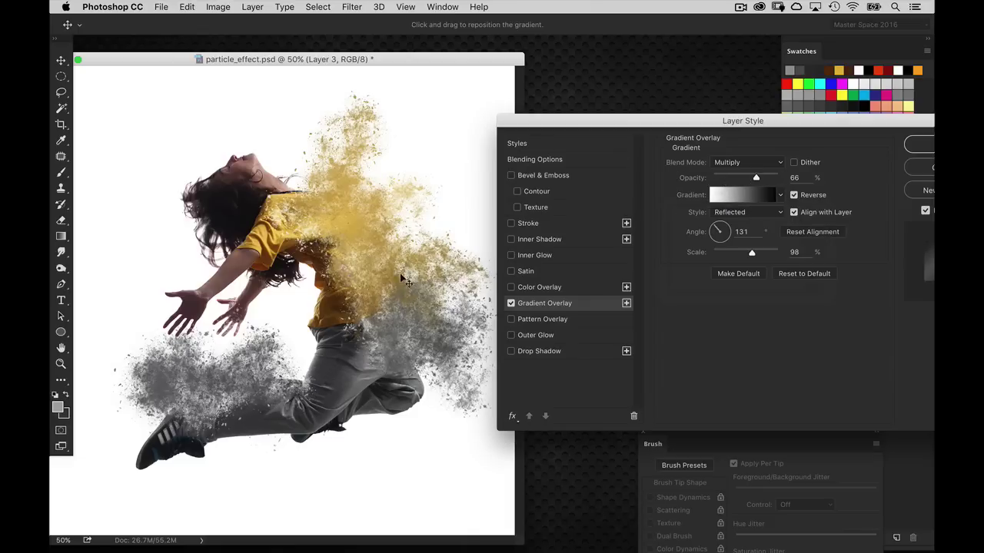
{"action": "mouse_move", "coordinate": [401, 279]}
{"action": "left_mouse_down"}
{"action": "mouse_move", "coordinate": [409, 252]}
{"action": "mouse_move", "coordinate": [366, 295]}
{"action": "mouse_move", "coordinate": [437, 289]}
{"action": "mouse_move", "coordinate": [391, 243]}
{"action": "left_mouse_up"}
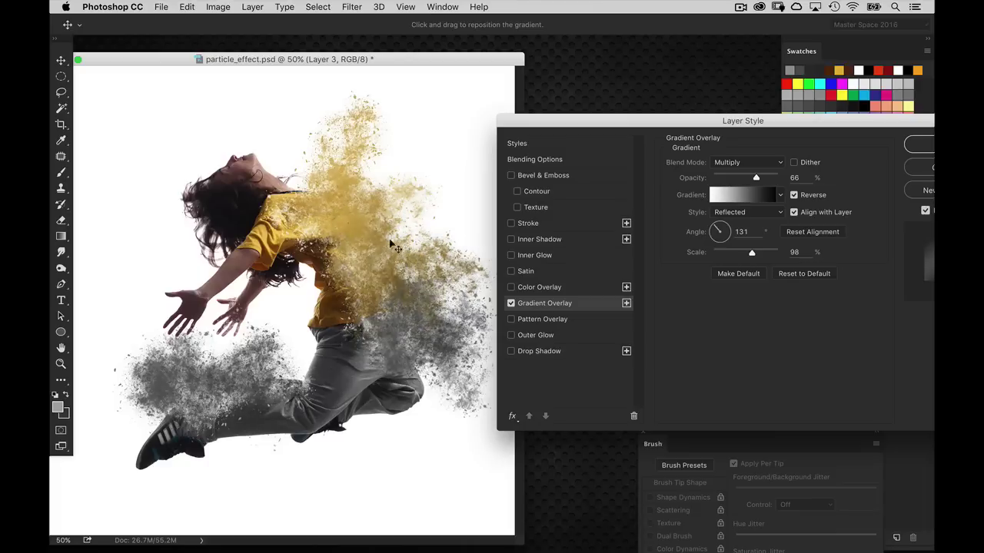
{"action": "left_click", "coordinate": [721, 213]}
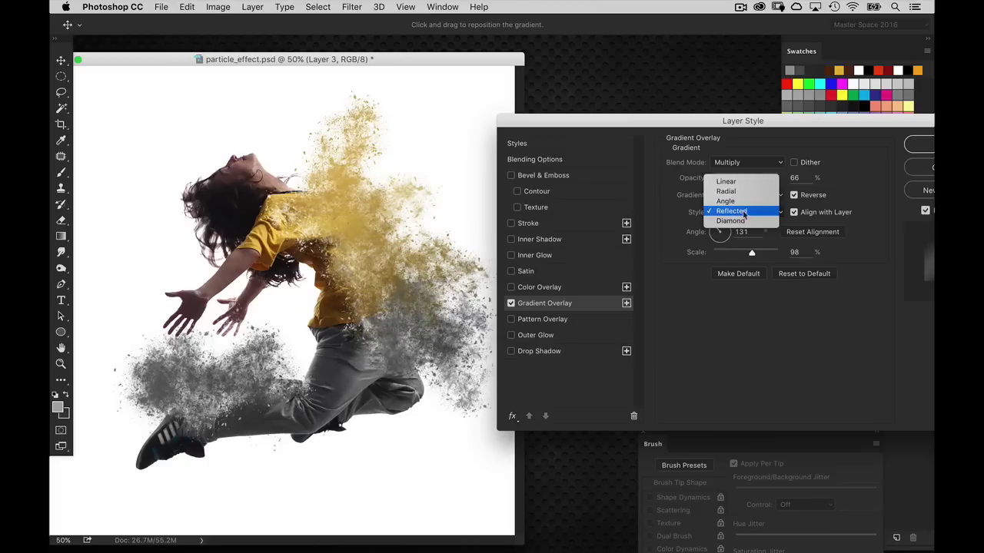
{"action": "left_click", "coordinate": [749, 215]}
{"action": "mouse_move", "coordinate": [367, 308]}
{"action": "left_mouse_down"}
{"action": "mouse_move", "coordinate": [332, 269]}
{"action": "mouse_move", "coordinate": [343, 292]}
{"action": "mouse_move", "coordinate": [336, 281]}
{"action": "left_mouse_up"}
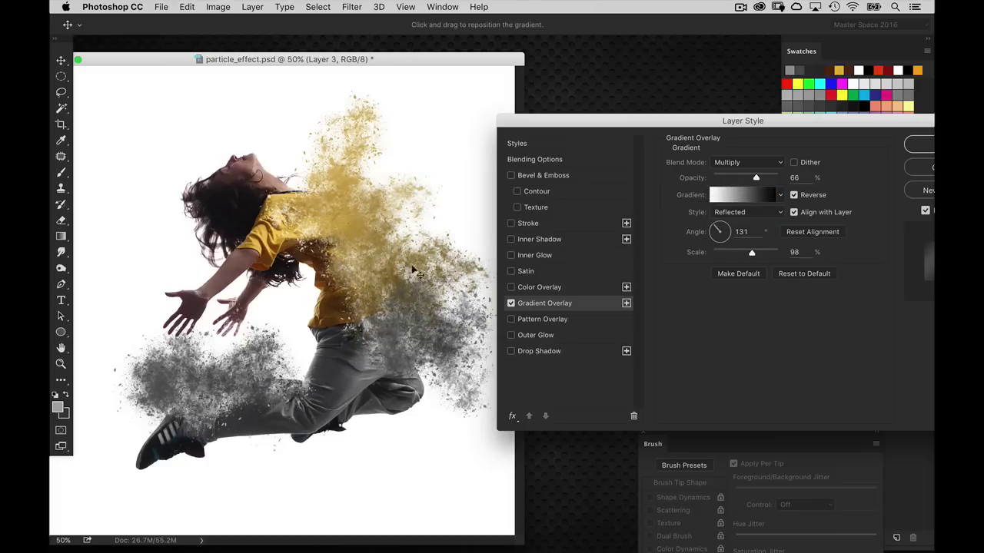
{"action": "mouse_move", "coordinate": [365, 326]}
{"action": "left_mouse_down"}
{"action": "mouse_move", "coordinate": [372, 347]}
{"action": "mouse_move", "coordinate": [362, 323]}
{"action": "mouse_move", "coordinate": [366, 299]}
{"action": "left_mouse_up"}
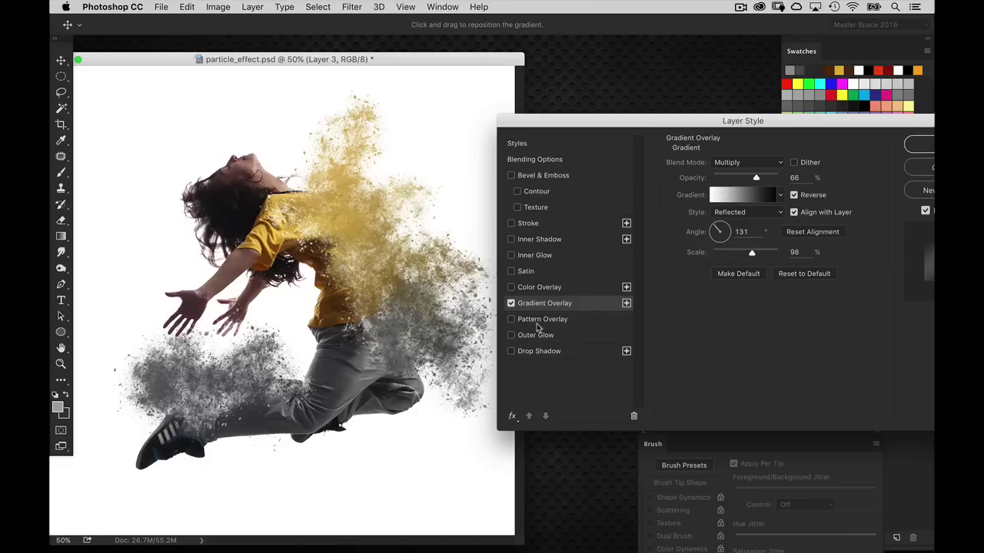
Step: Add a Drop Shadow to Layer 3 using a dark brown sampled from the image
{"action": "left_click", "coordinate": [536, 351]}
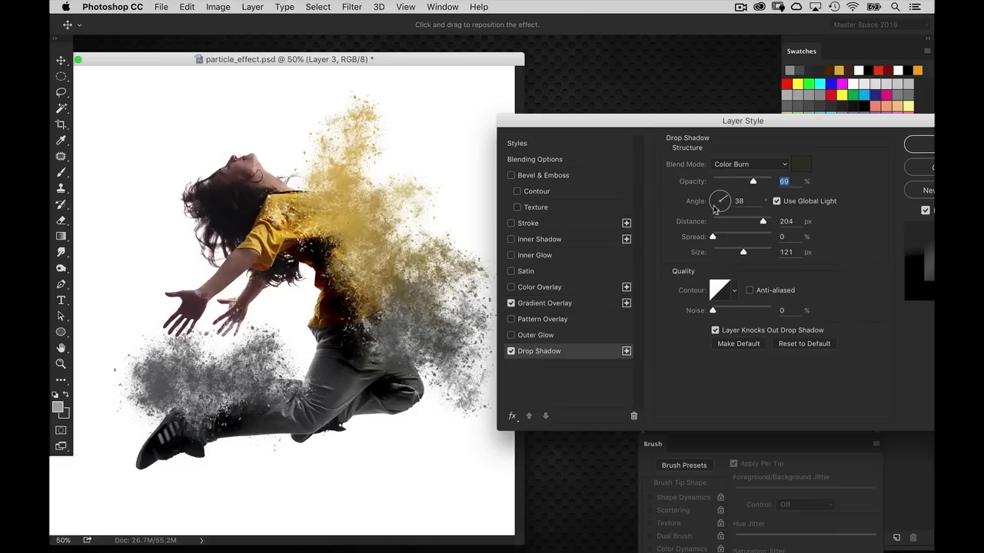
{"action": "left_click", "coordinate": [801, 166]}
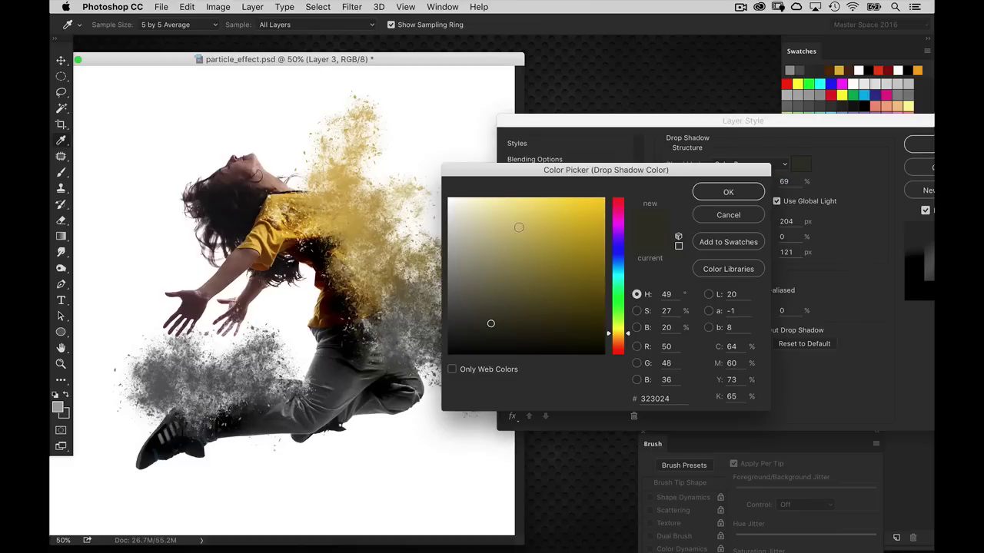
{"action": "left_click", "coordinate": [270, 247]}
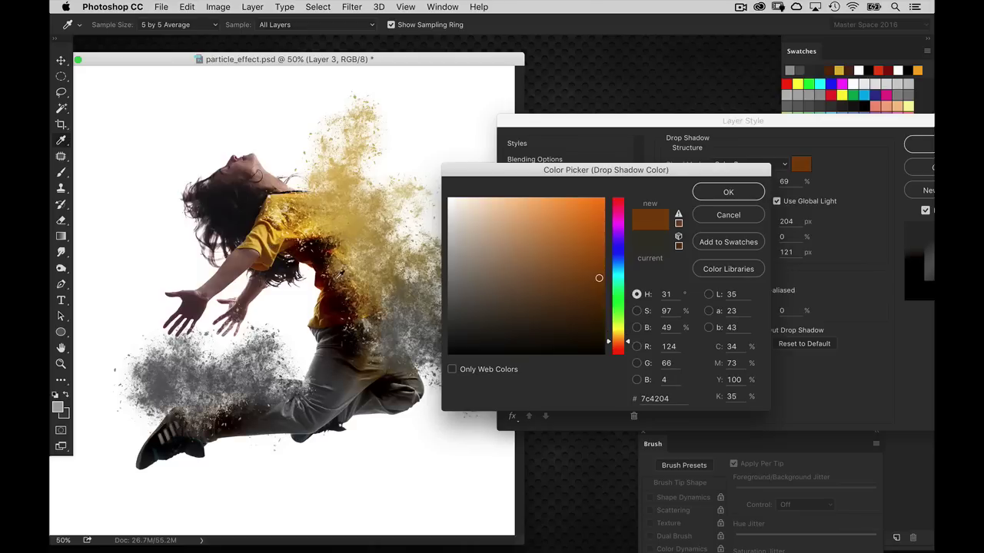
{"action": "left_click", "coordinate": [331, 302]}
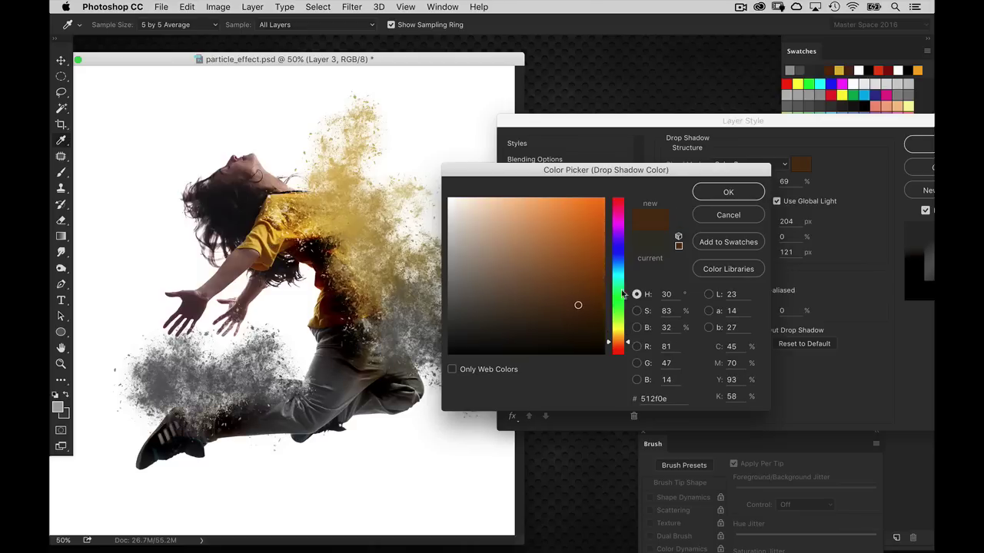
{"action": "left_click", "coordinate": [586, 315]}
{"action": "left_click_drag", "start_coordinate": [586, 316], "coordinate": [589, 318]}
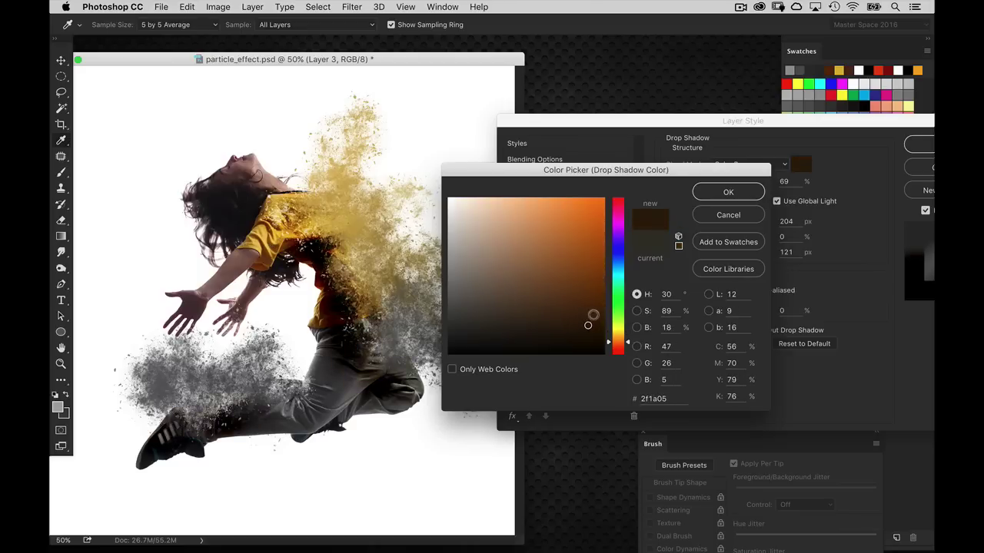
{"action": "left_click", "coordinate": [719, 193]}
Step: Set the shadow to 51% opacity, 9 px size and 117 px distance, then apply the styles
{"action": "left_click_drag", "start_coordinate": [753, 181], "coordinate": [749, 182]}
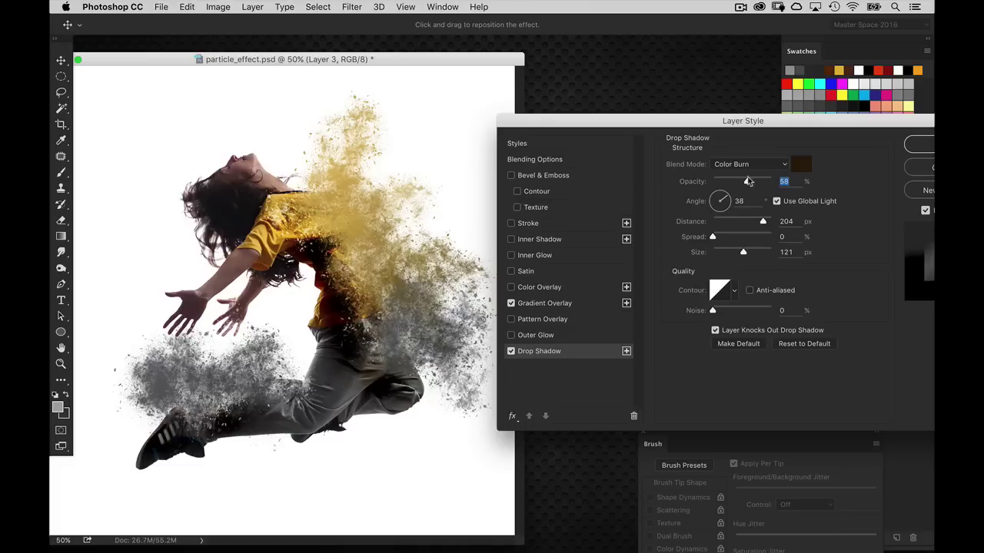
{"action": "left_click_drag", "start_coordinate": [399, 282], "coordinate": [403, 271]}
{"action": "left_click", "coordinate": [729, 254]}
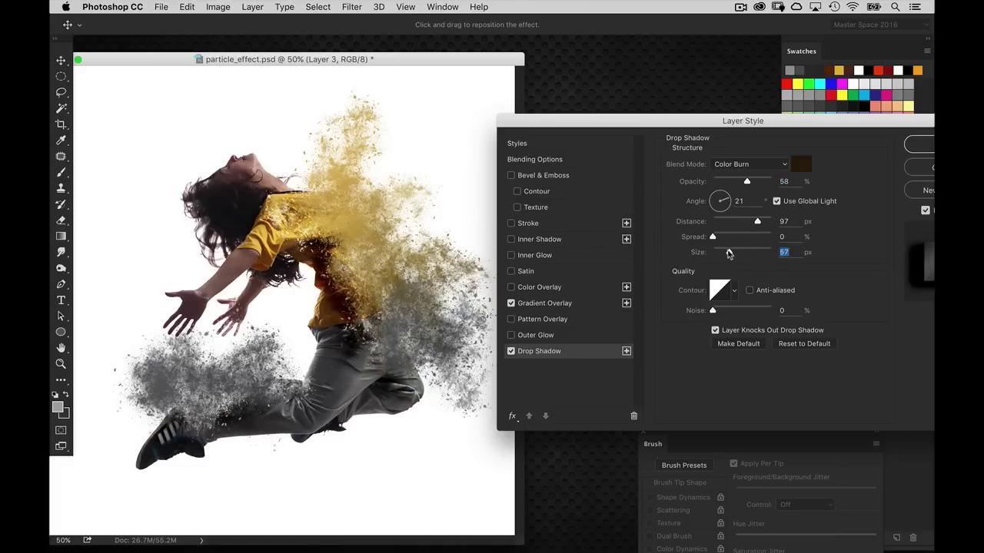
{"action": "left_click_drag", "start_coordinate": [726, 253], "coordinate": [720, 254]}
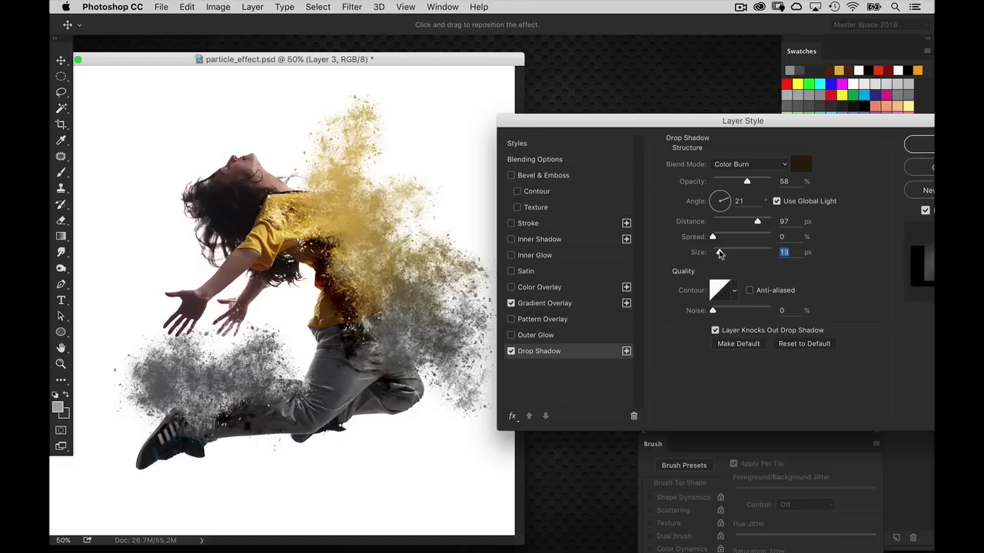
{"action": "left_click_drag", "start_coordinate": [720, 254], "coordinate": [717, 254]}
{"action": "mouse_move", "coordinate": [342, 293]}
{"action": "left_mouse_down"}
{"action": "mouse_move", "coordinate": [330, 290]}
{"action": "mouse_move", "coordinate": [339, 291]}
{"action": "left_mouse_up"}
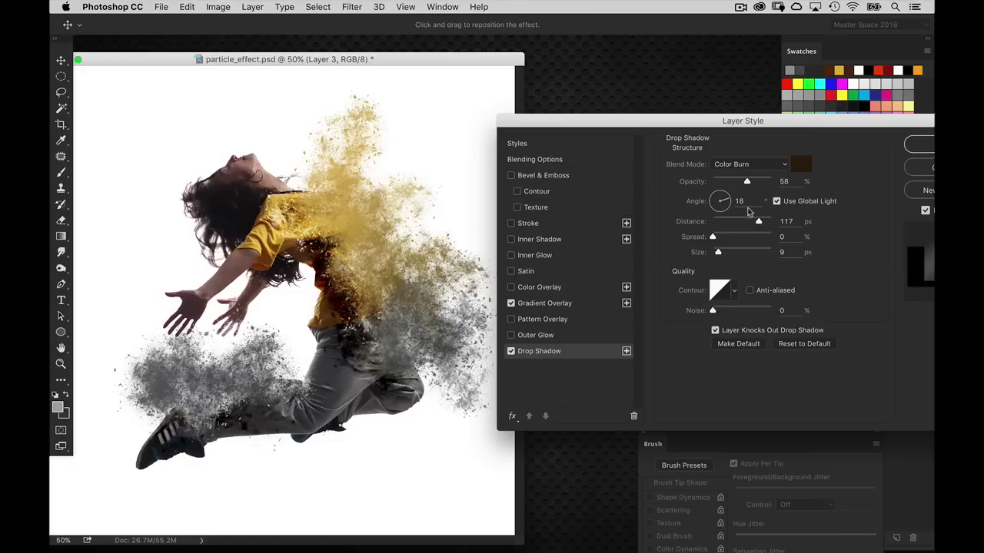
{"action": "left_click_drag", "start_coordinate": [747, 183], "coordinate": [743, 183]}
{"action": "left_click", "coordinate": [907, 145]}
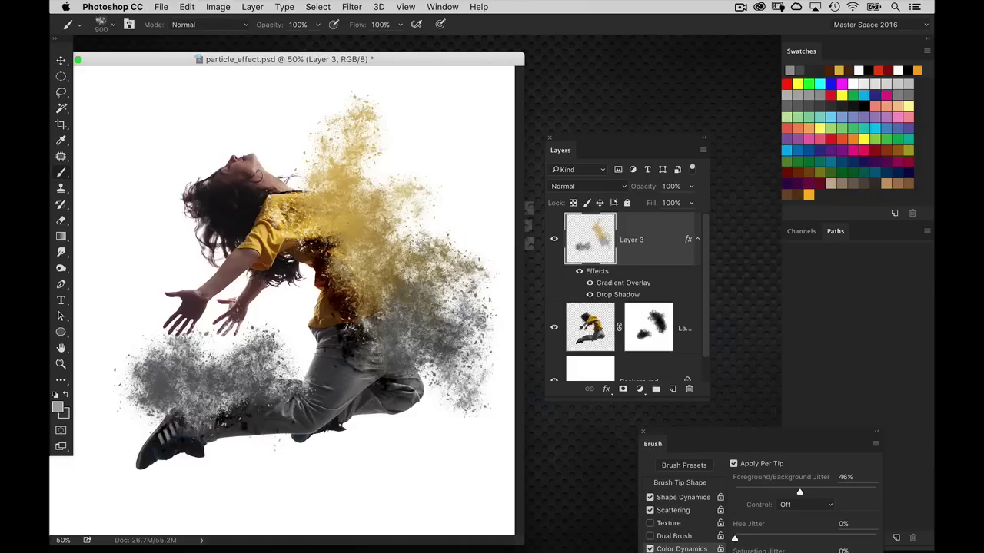
{"action": "key", "text": "super+minus"}
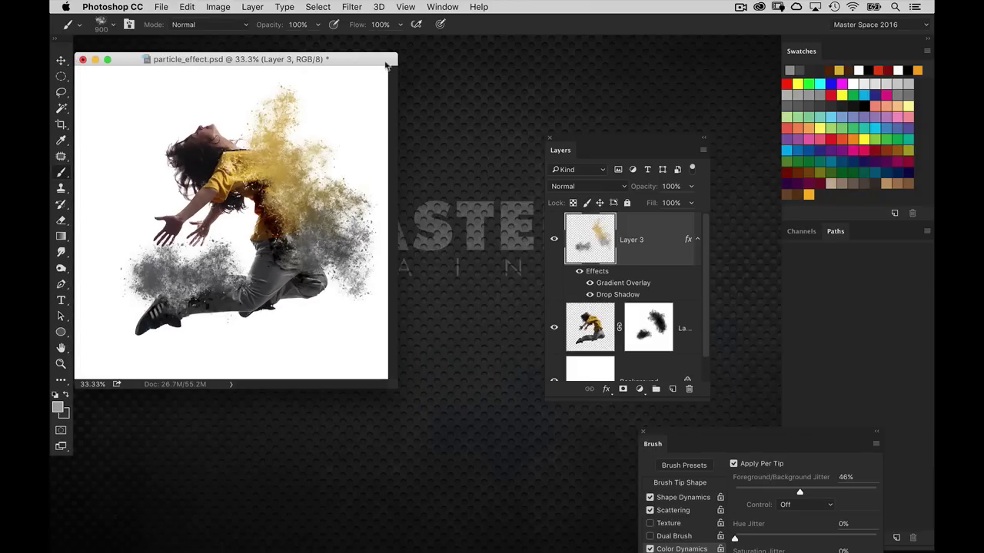
Step: Rearrange the document window, brush settings and Layers panel to reveal Layer 3's effects
{"action": "left_click_drag", "start_coordinate": [386, 66], "coordinate": [402, 79]}
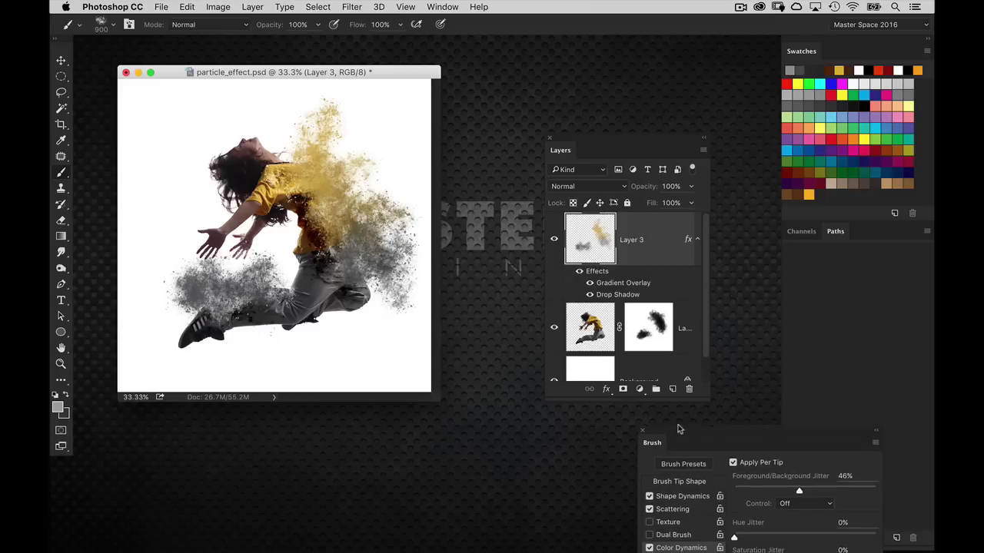
{"action": "left_click_drag", "start_coordinate": [681, 432], "coordinate": [623, 174]}
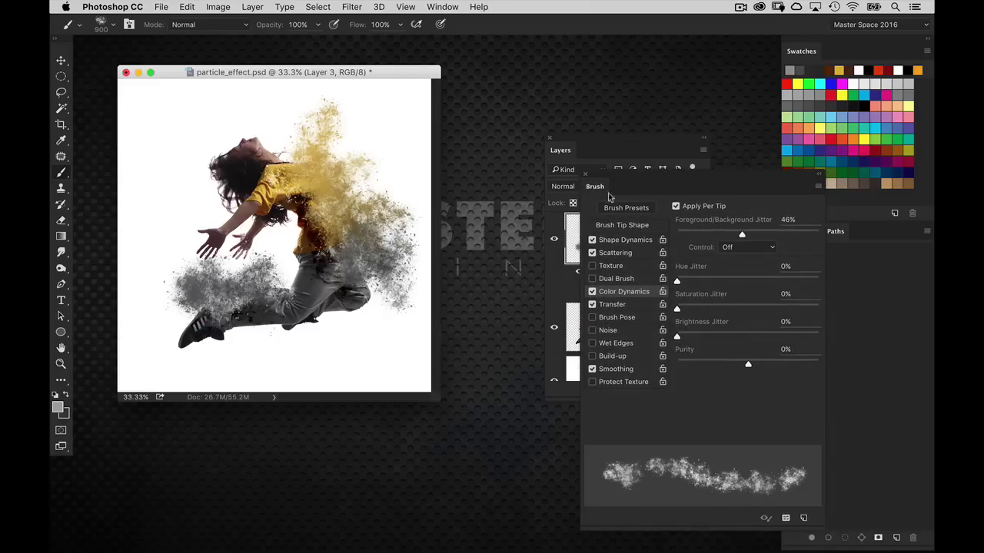
{"action": "left_click_drag", "start_coordinate": [613, 177], "coordinate": [701, 184]}
{"action": "left_click_drag", "start_coordinate": [634, 132], "coordinate": [566, 118]}
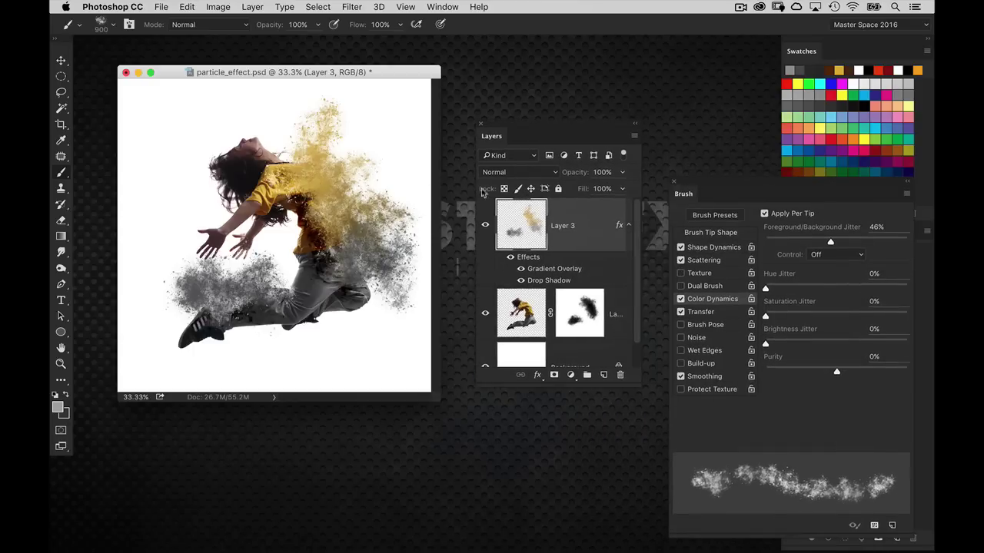
Step: Create a new 2000 by 1000 px document and fill its canvas with black
{"action": "left_click", "coordinate": [139, 73]}
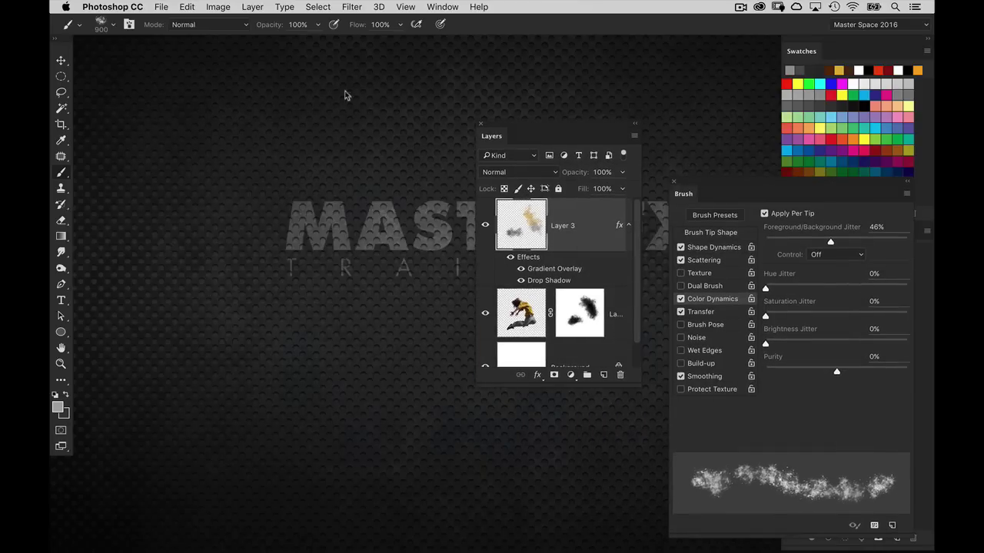
{"action": "left_click", "coordinate": [162, 7]}
{"action": "left_click", "coordinate": [166, 16]}
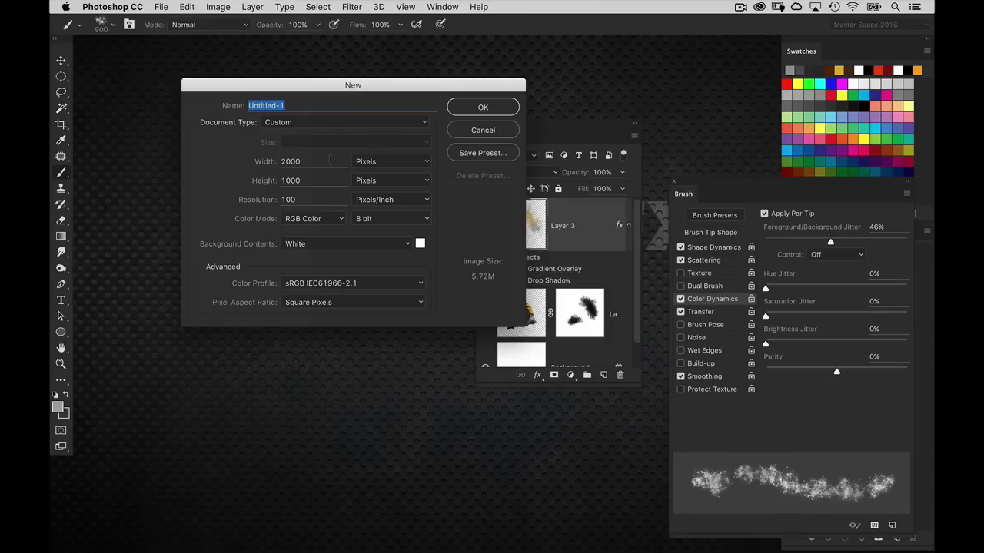
{"action": "left_click", "coordinate": [478, 109]}
{"action": "left_click", "coordinate": [331, 319]}
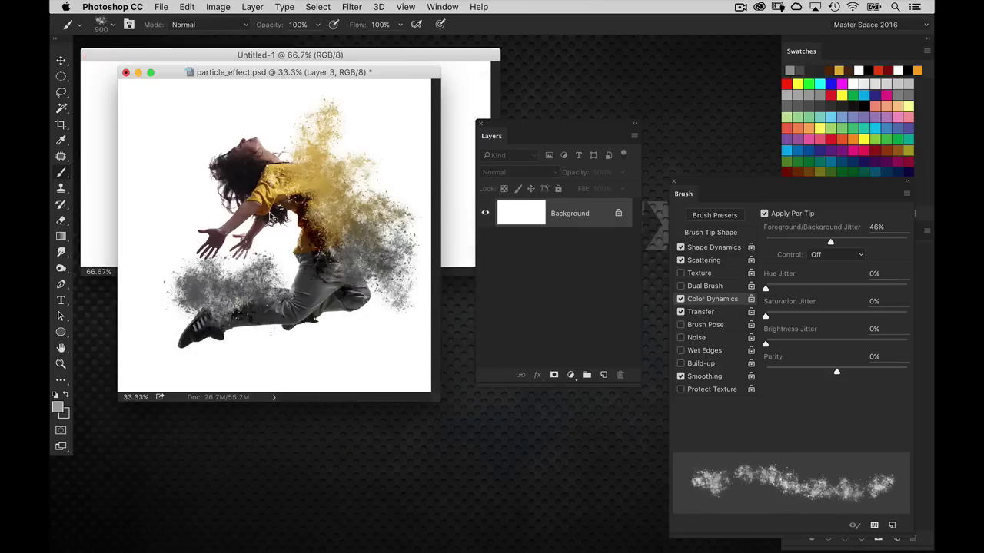
{"action": "left_click", "coordinate": [138, 72]}
{"action": "left_click_drag", "start_coordinate": [499, 135], "coordinate": [372, 339]}
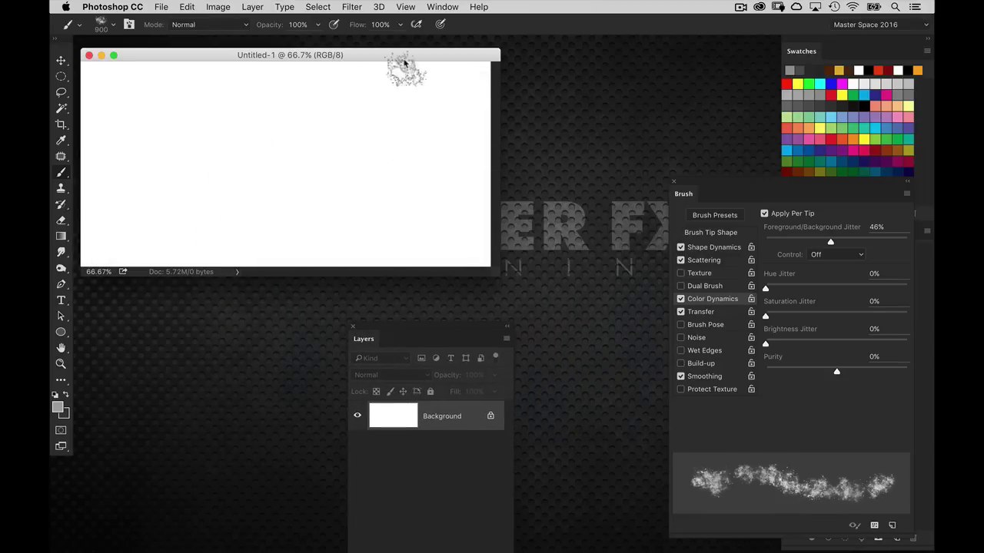
{"action": "left_click_drag", "start_coordinate": [422, 61], "coordinate": [509, 72]}
{"action": "key", "text": "super+i"}
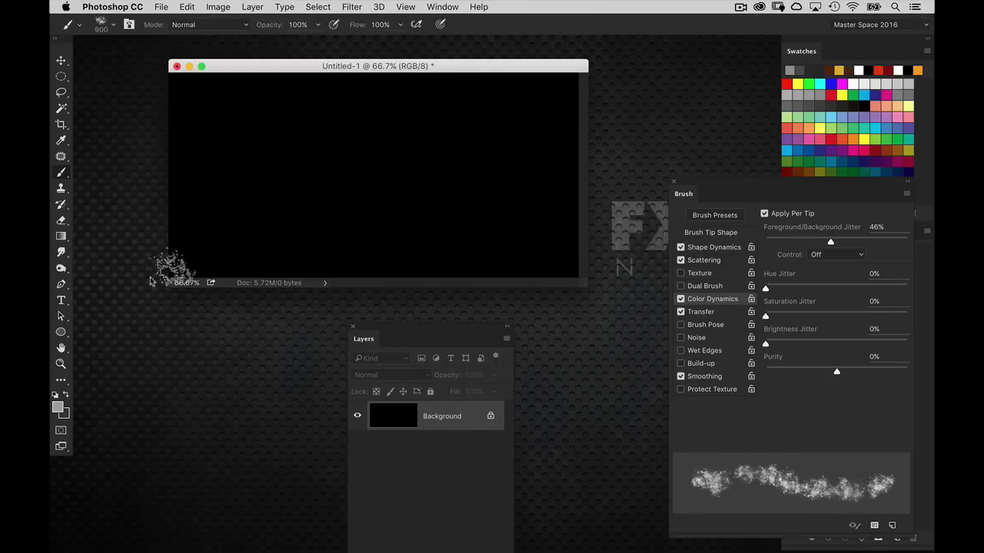
Step: Add a text layer on the black canvas and scale it
{"action": "left_click", "coordinate": [63, 300]}
{"action": "left_click", "coordinate": [252, 173]}
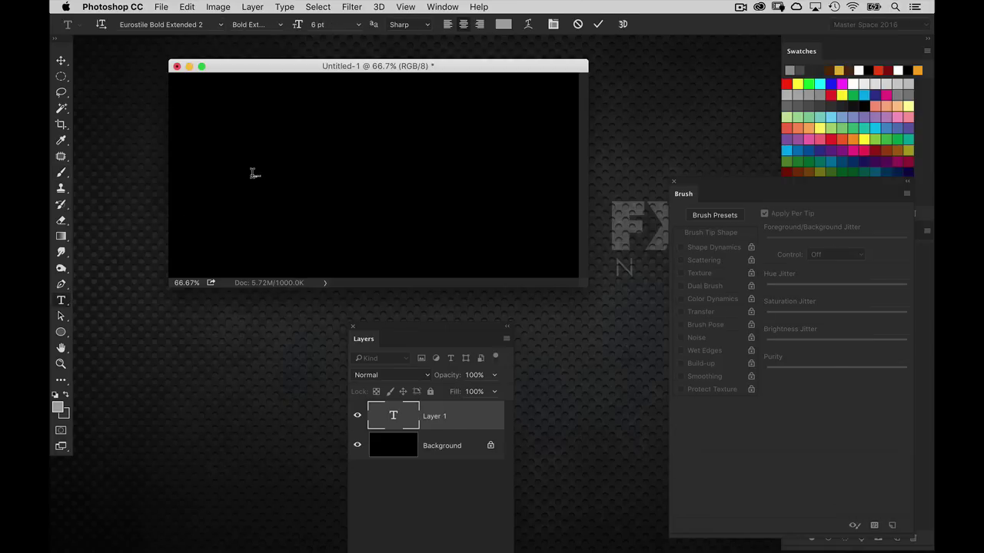
{"action": "key", "text": "super+Return"}
{"action": "key", "text": "super+t"}
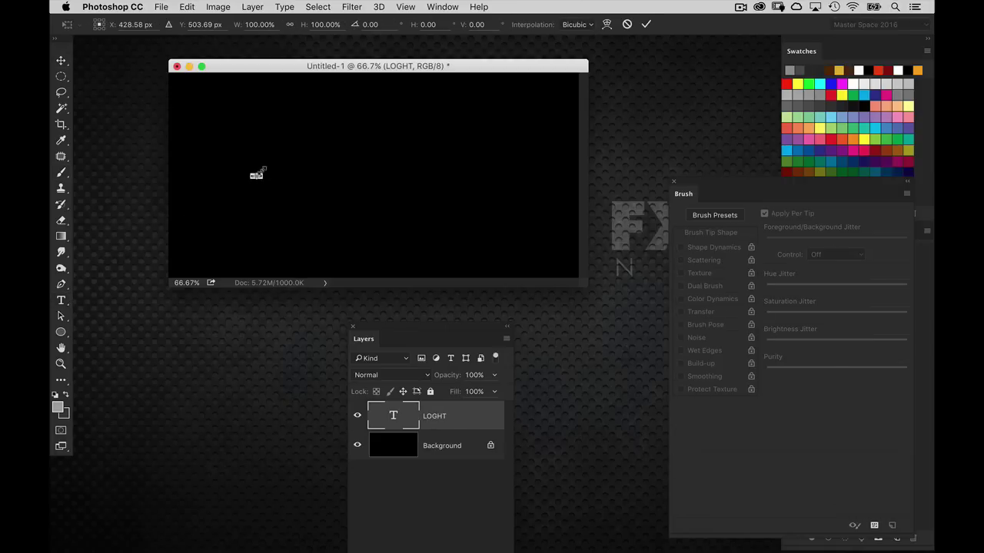
{"action": "key", "text": "Return"}
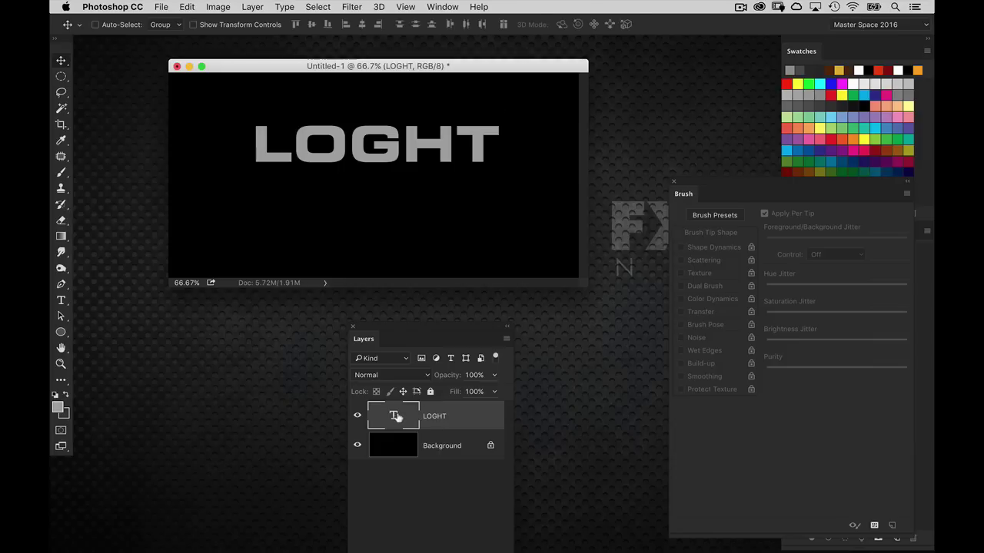
Step: Correct the mistyped 'LOGHT' to 'LIGHT'
{"action": "double_click", "coordinate": [394, 416]}
{"action": "left_click", "coordinate": [347, 146]}
{"action": "key", "text": "BackSpace"}
{"action": "type", "text": "I"}
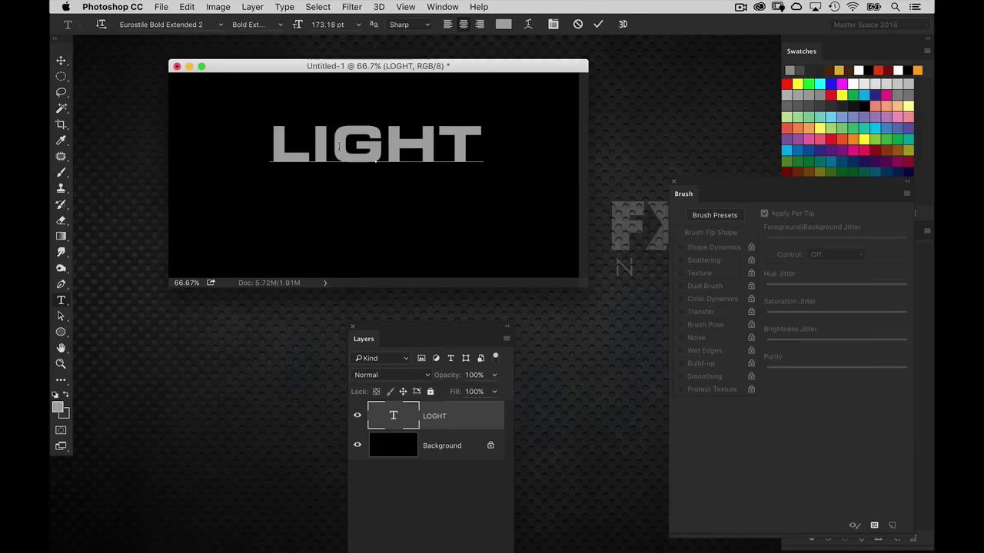
{"action": "key", "text": "super+Return"}
Step: Set the LIGHT text's font to Trajan Pro Bold
{"action": "double_click", "coordinate": [389, 413]}
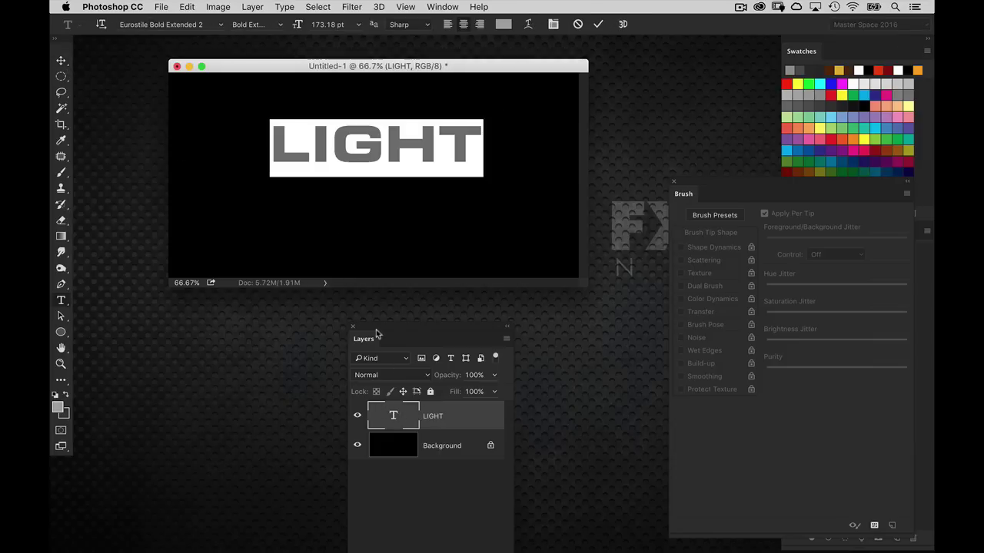
{"action": "left_click_drag", "start_coordinate": [191, 25], "coordinate": [55, 28]}
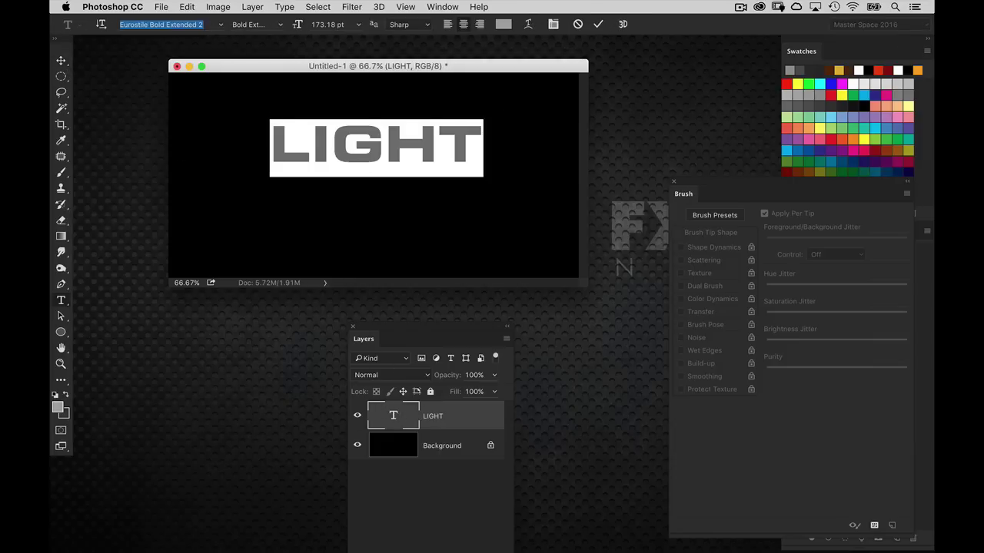
{"action": "type", "text": "trajan"}
{"action": "left_click", "coordinate": [347, 74]}
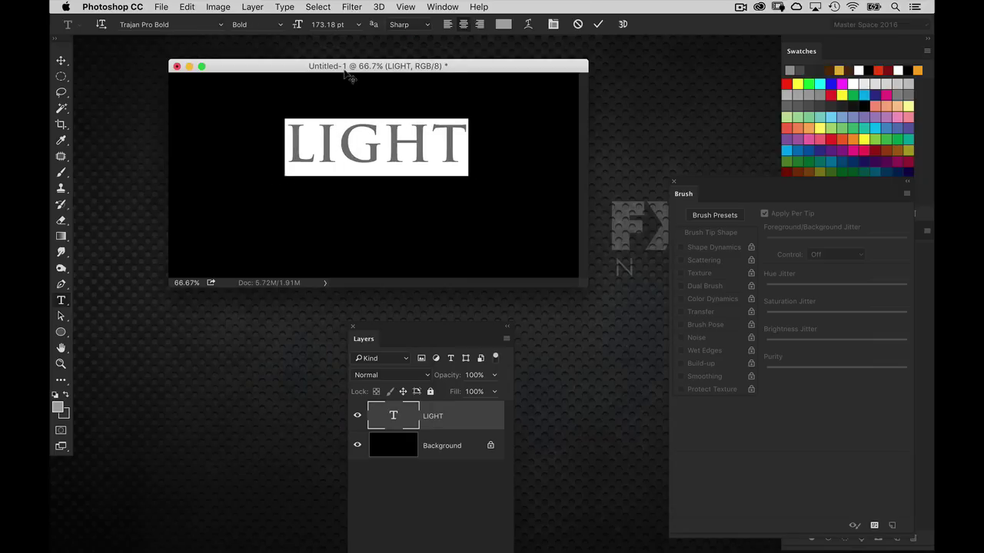
{"action": "left_click", "coordinate": [61, 60]}
Step: Enlarge the LIGHT text and centre it horizontally and vertically on the canvas
{"action": "key", "text": "ctrl+t"}
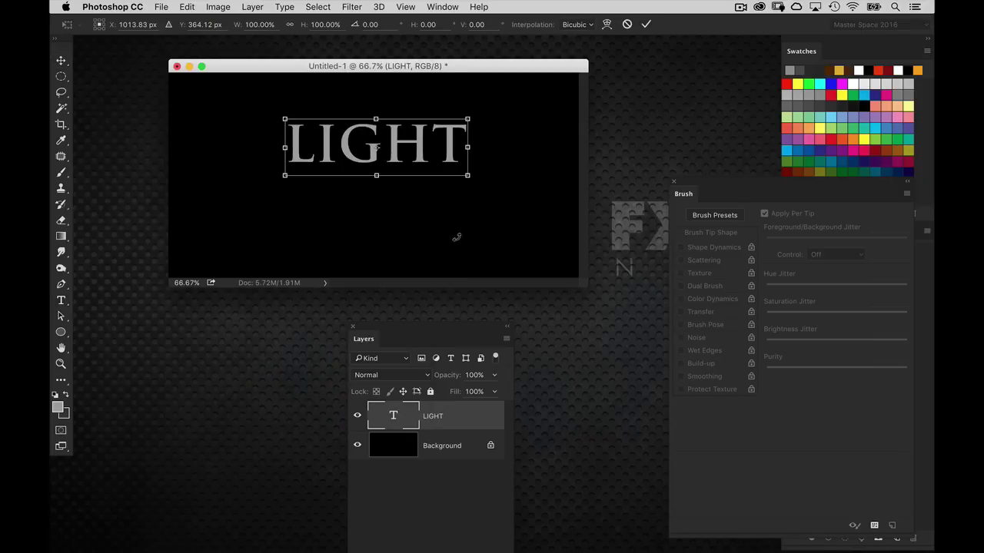
{"action": "left_click_drag", "start_coordinate": [465, 174], "coordinate": [503, 189]}
{"action": "key", "text": "Return"}
{"action": "key", "text": "ctrl+a"}
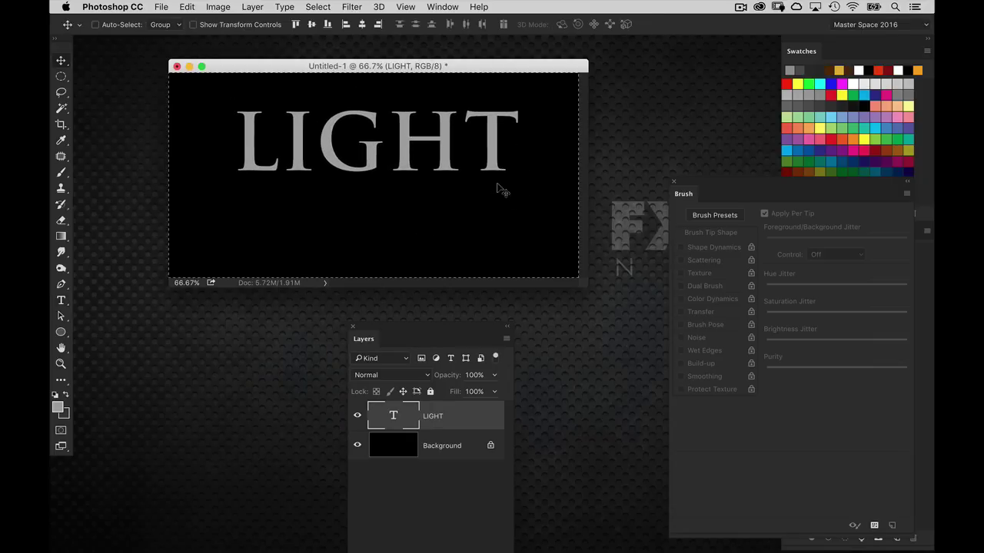
{"action": "left_click", "coordinate": [360, 24]}
{"action": "left_click", "coordinate": [311, 23]}
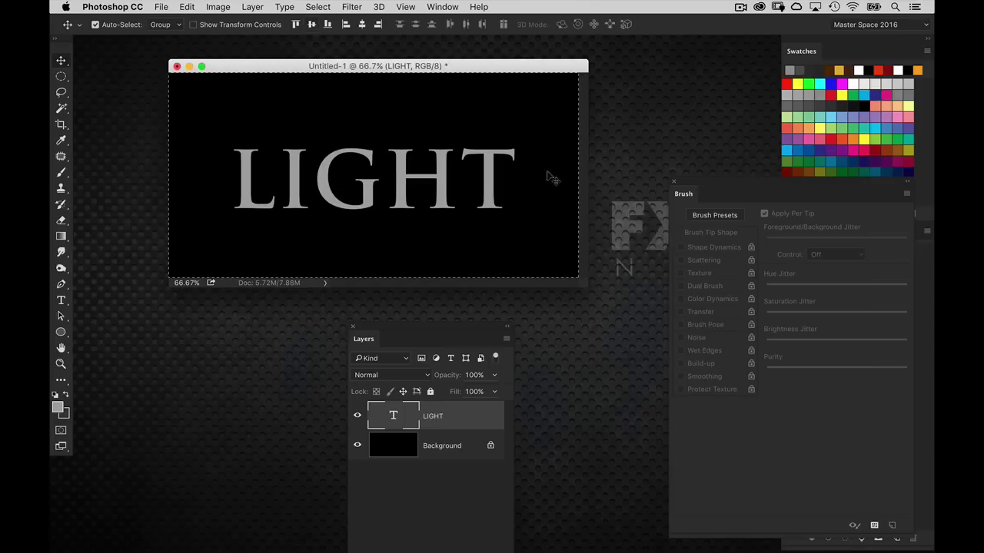
{"action": "key", "text": "ctrl+d"}
Step: Reset default colours and fill the LIGHT text with black
{"action": "key", "text": "d"}
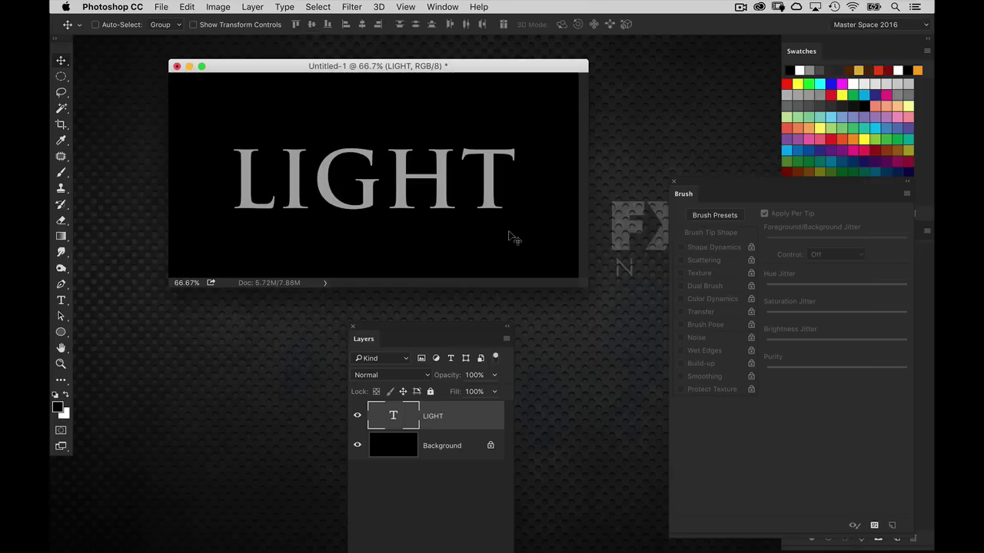
{"action": "key", "text": "alt+BackSpace"}
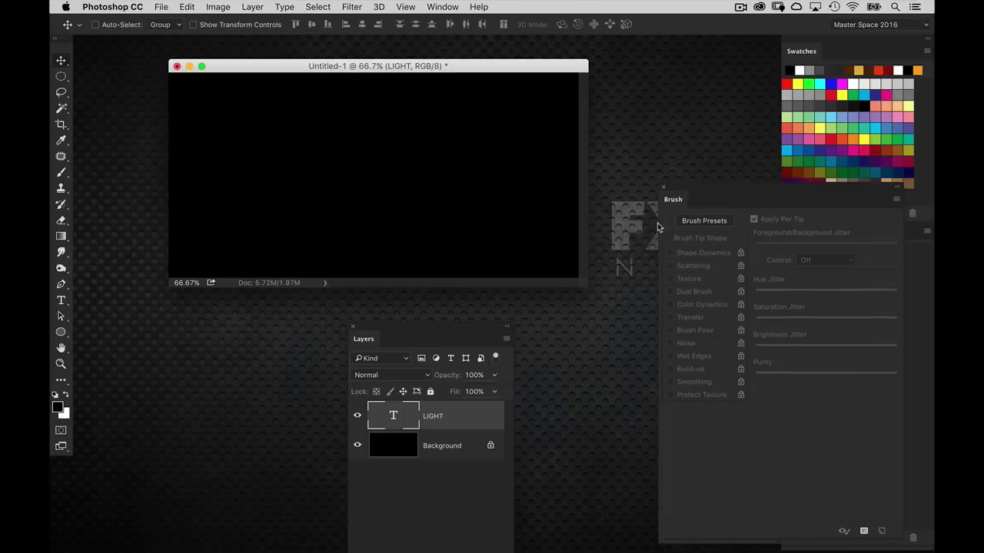
{"action": "left_click_drag", "start_coordinate": [703, 199], "coordinate": [506, 391]}
Step: Hide the black Background layer and make LIGHT a new 3D extrusion
{"action": "left_click", "coordinate": [357, 444]}
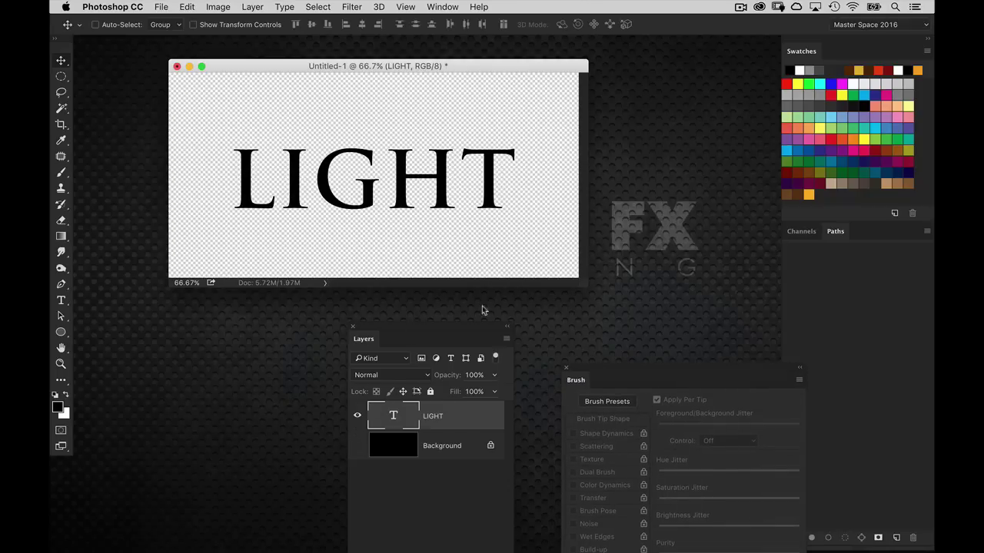
{"action": "left_click_drag", "start_coordinate": [620, 373], "coordinate": [630, 379]}
{"action": "left_click", "coordinate": [402, 6]}
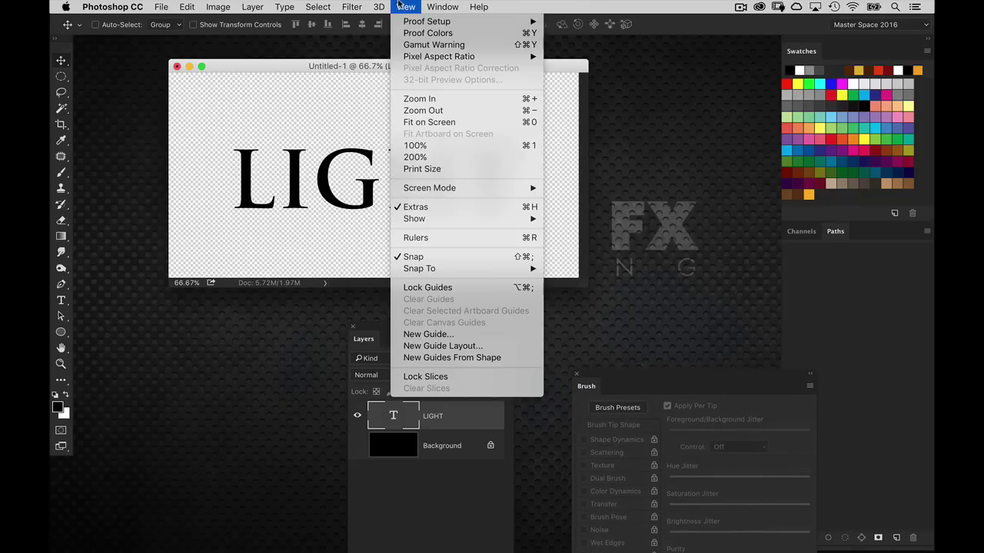
{"action": "mouse_move", "coordinate": [379, 8]}
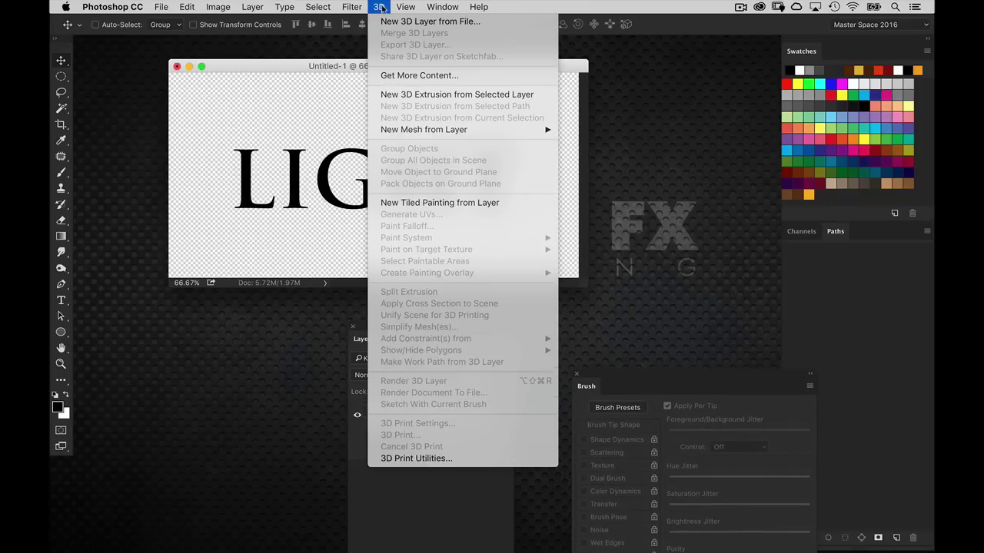
{"action": "left_click", "coordinate": [451, 95]}
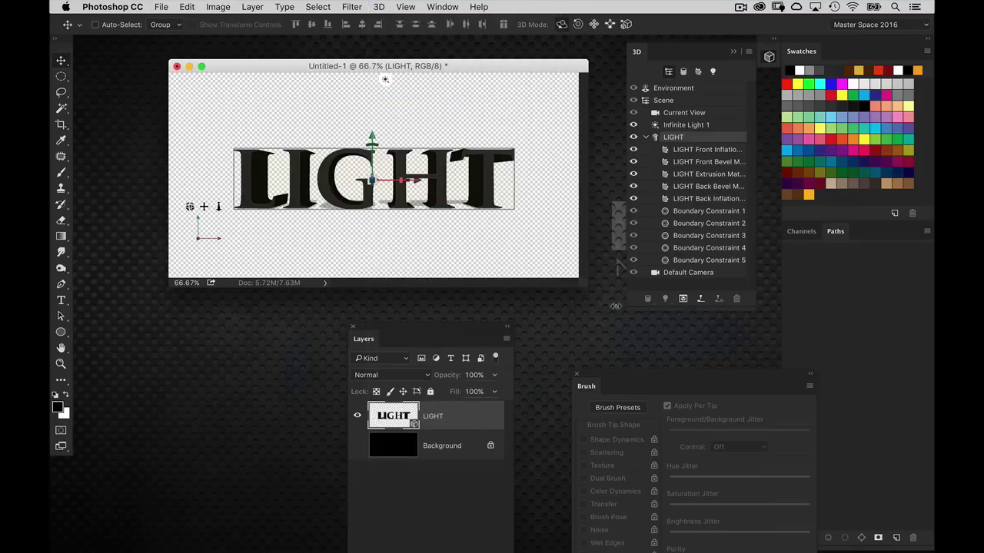
Step: Reduce the LIGHT extrusion depth to 142.27 px in the Properties panel
{"action": "left_click_drag", "start_coordinate": [607, 378], "coordinate": [800, 415]}
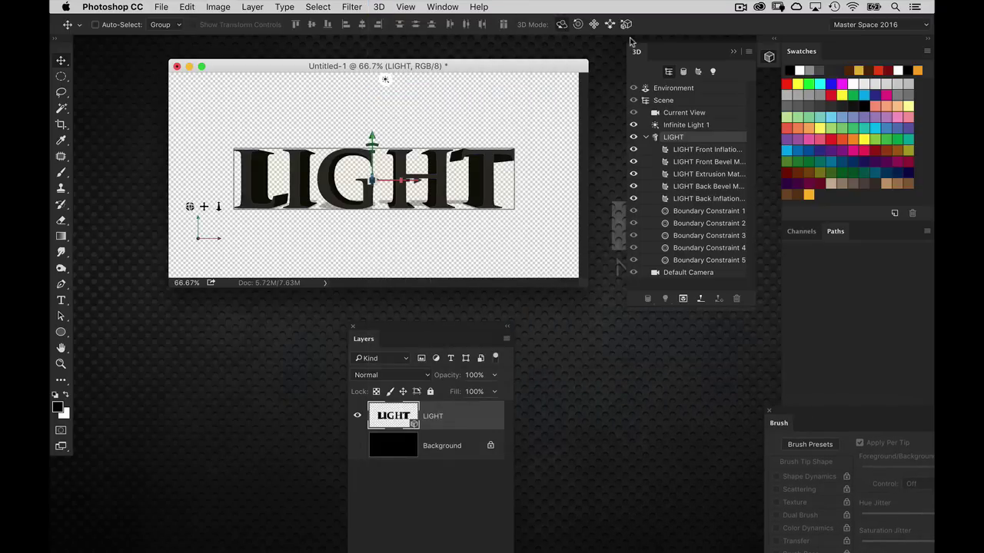
{"action": "left_click_drag", "start_coordinate": [630, 41], "coordinate": [523, 64]}
{"action": "left_click", "coordinate": [443, 6]}
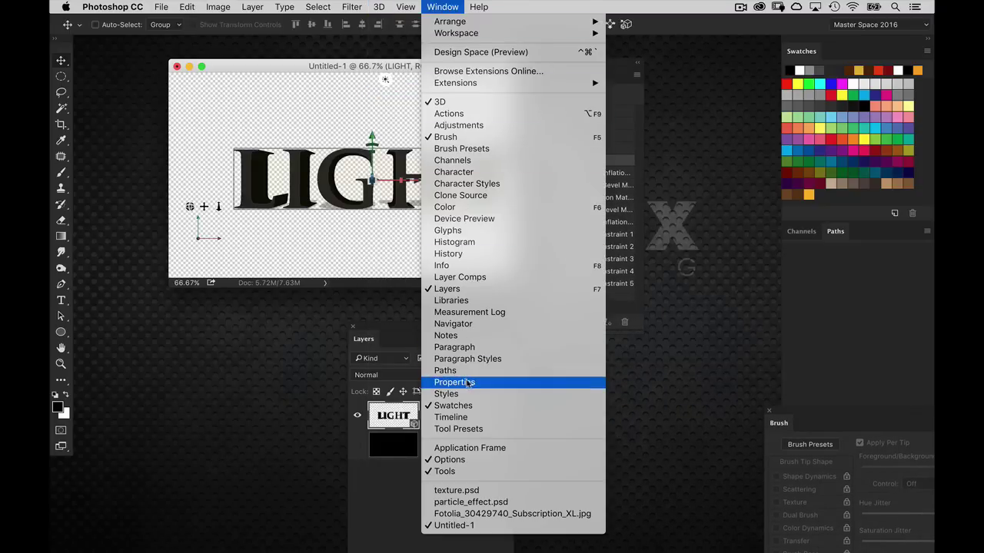
{"action": "left_click", "coordinate": [468, 384]}
{"action": "left_click", "coordinate": [586, 67]}
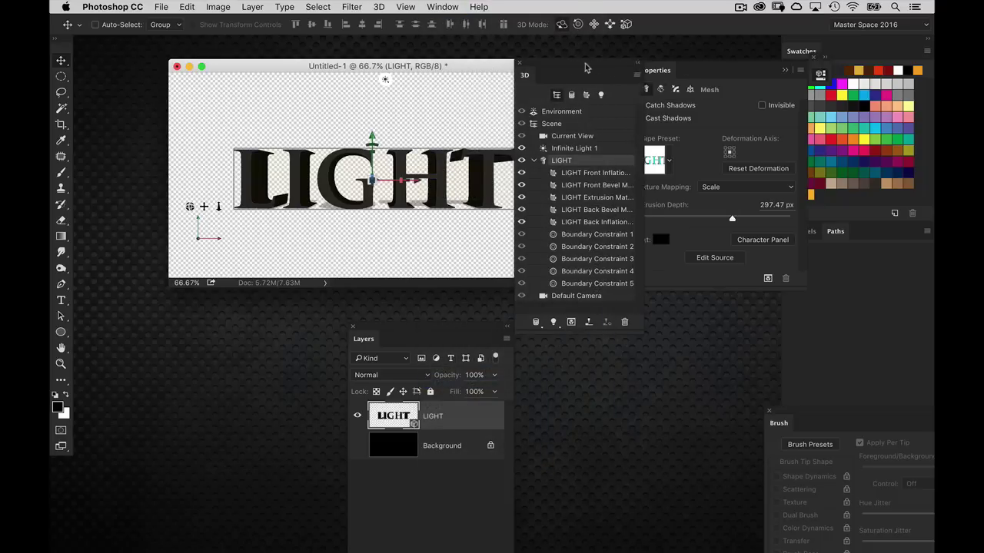
{"action": "left_click_drag", "start_coordinate": [585, 68], "coordinate": [531, 70]}
{"action": "left_click", "coordinate": [724, 218]}
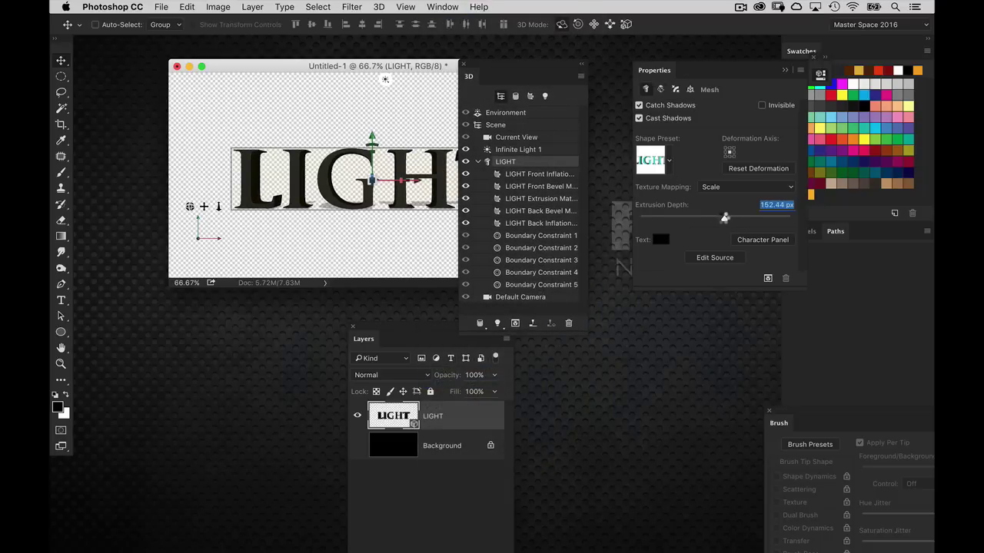
{"action": "left_click_drag", "start_coordinate": [724, 219], "coordinate": [722, 219]}
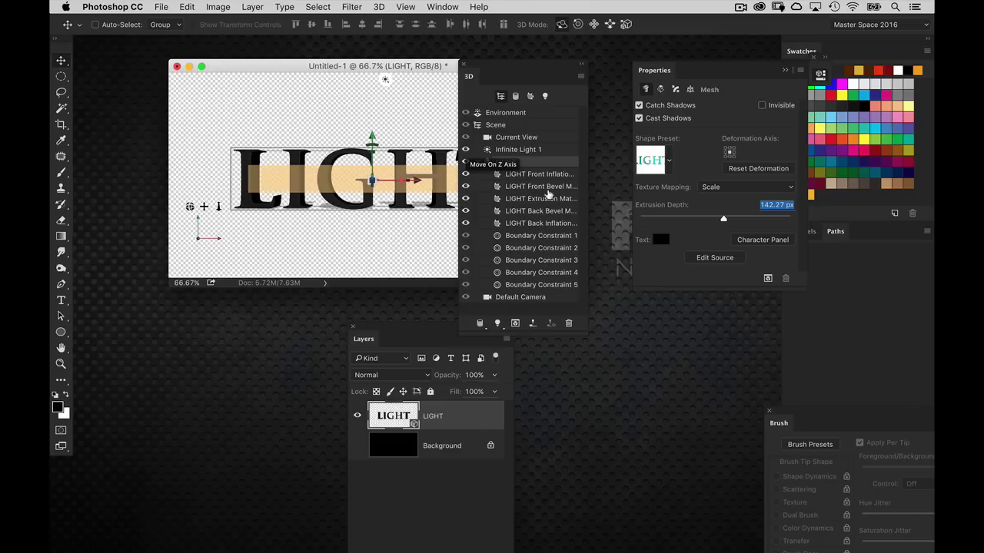
{"action": "left_click_drag", "start_coordinate": [549, 87], "coordinate": [568, 85]}
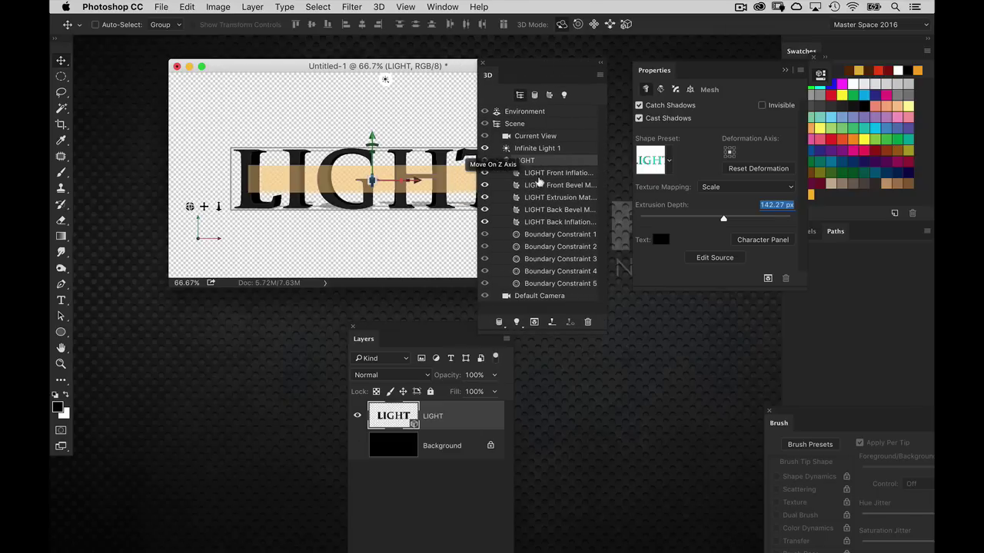
Step: Raise the LIGHT Extrusion Material's shine to 47% and reflection to about 51%
{"action": "left_click", "coordinate": [547, 197]}
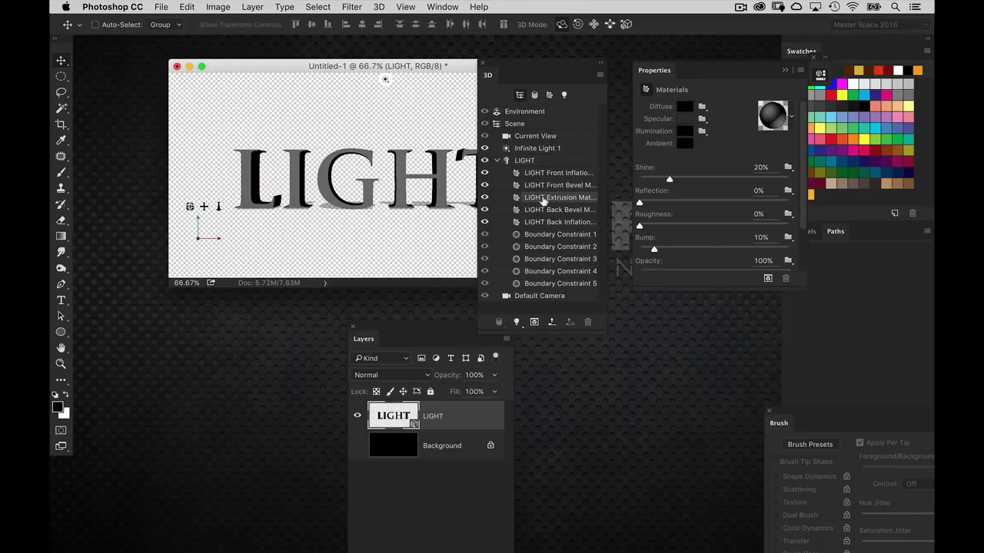
{"action": "left_click_drag", "start_coordinate": [604, 323], "coordinate": [618, 323]}
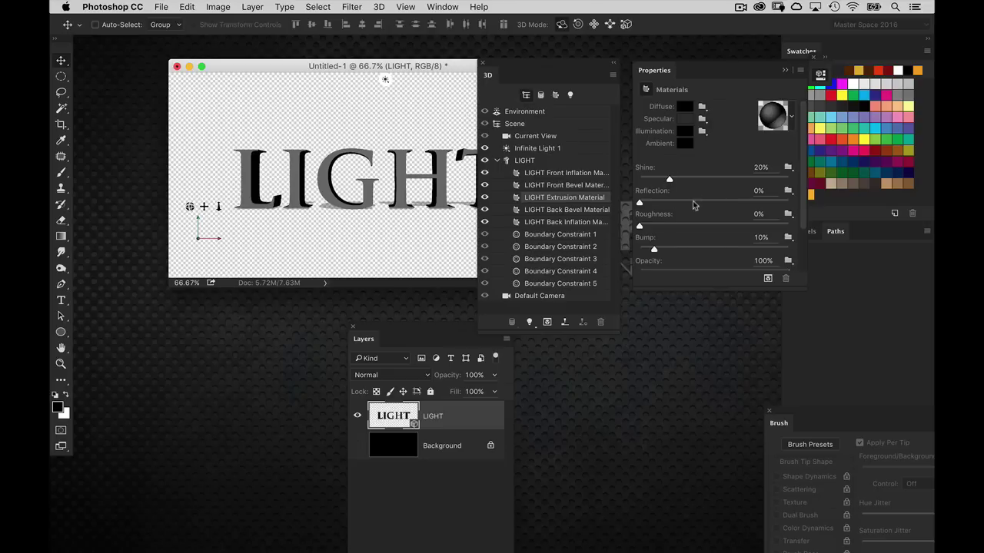
{"action": "left_click", "coordinate": [704, 202]}
{"action": "left_click", "coordinate": [709, 180]}
{"action": "left_click", "coordinate": [704, 202]}
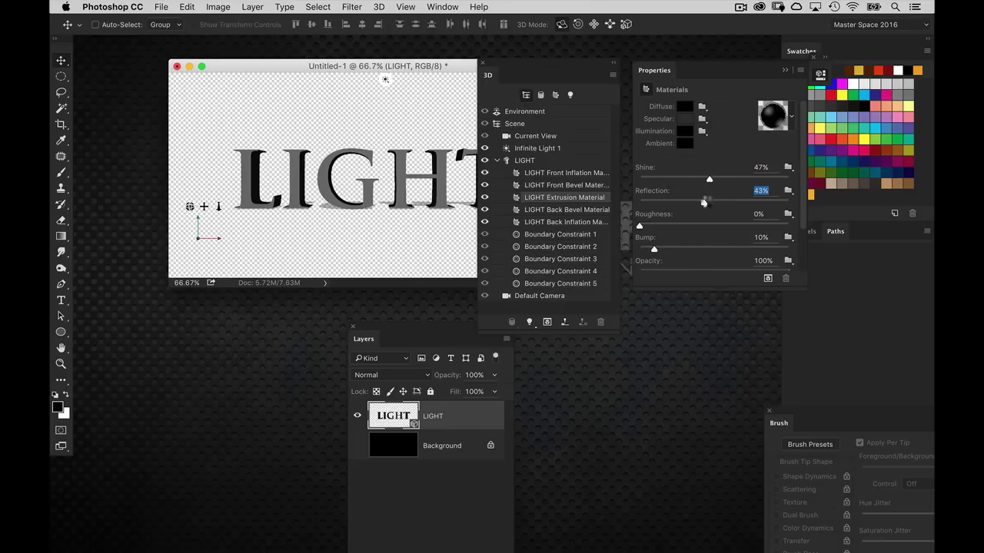
{"action": "left_click_drag", "start_coordinate": [704, 202], "coordinate": [715, 202]}
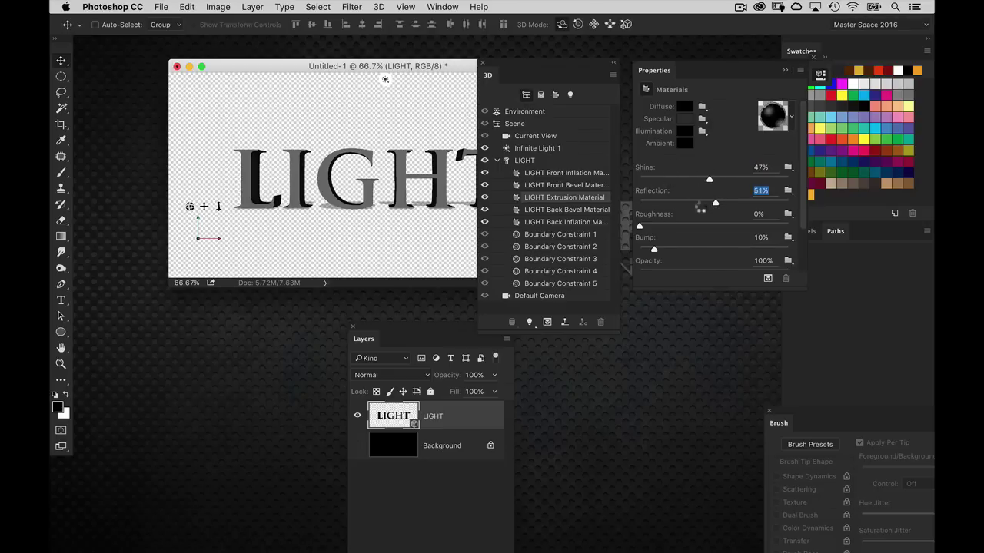
Step: Show the black Background again and set the environment's shadow opacity to 0%
{"action": "left_click", "coordinate": [356, 446]}
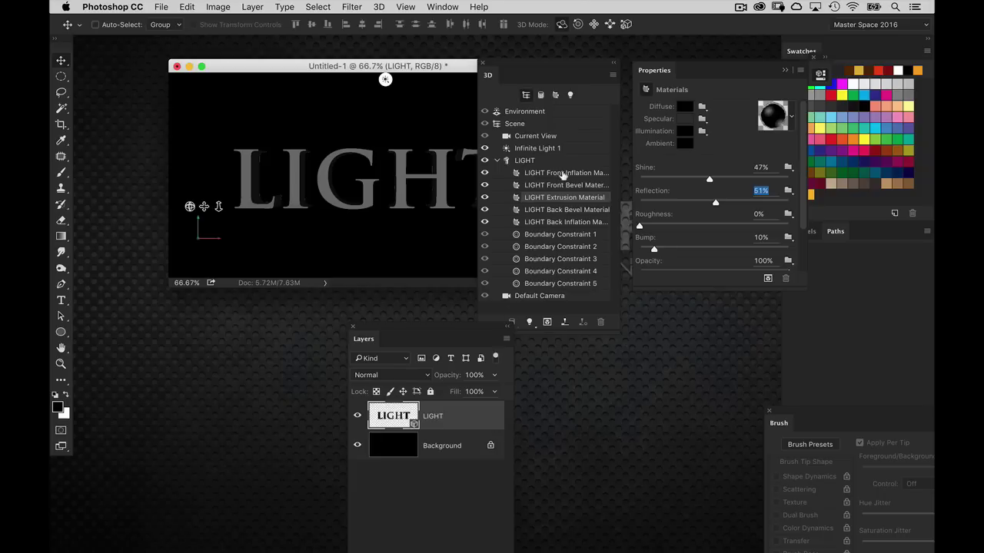
{"action": "left_click", "coordinate": [542, 113]}
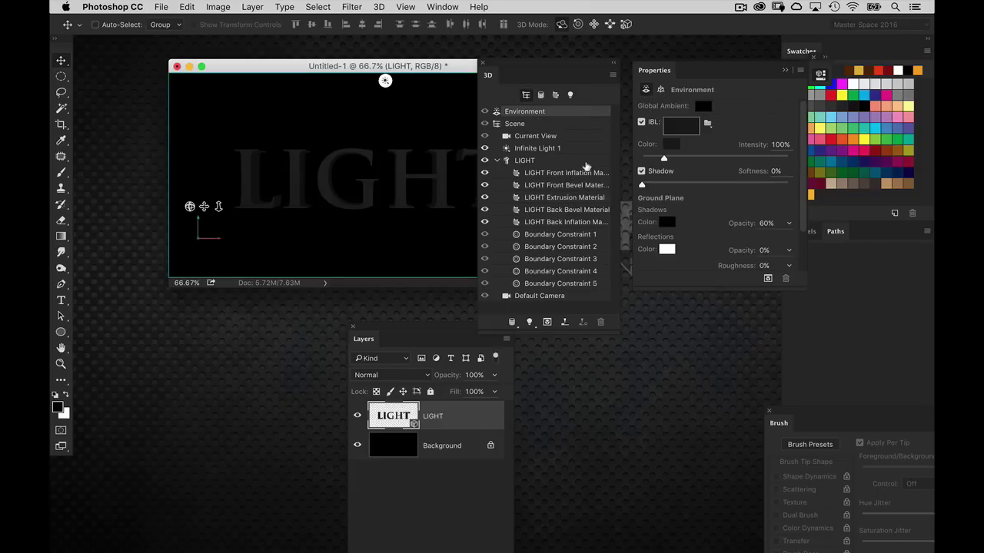
{"action": "left_click_drag", "start_coordinate": [752, 229], "coordinate": [653, 231]}
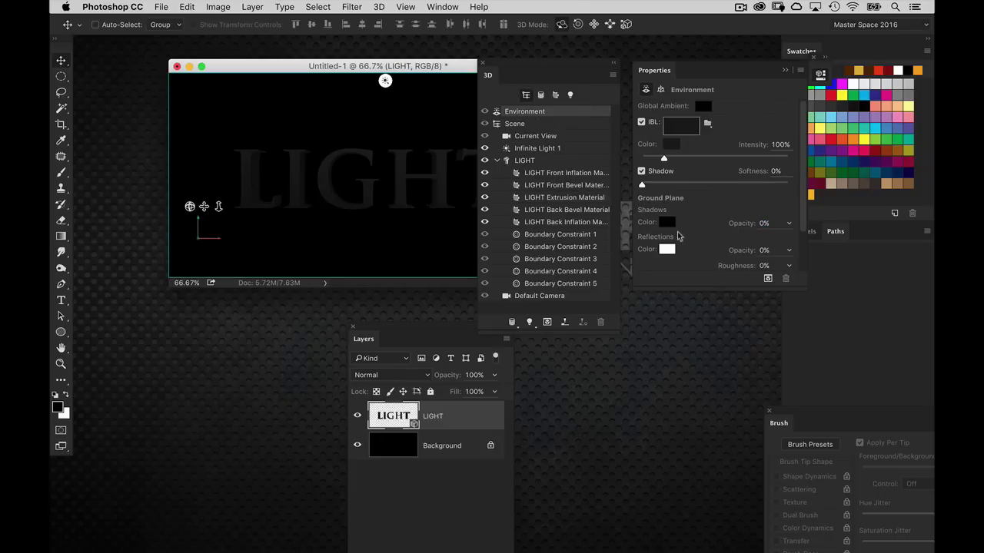
{"action": "left_click", "coordinate": [731, 222]}
{"action": "left_click", "coordinate": [425, 119]}
{"action": "left_click_drag", "start_coordinate": [524, 74], "coordinate": [554, 102]}
Step: Change the scene light to a Point light, move it to view, and centre it on LIGHT
{"action": "left_click", "coordinate": [601, 124]}
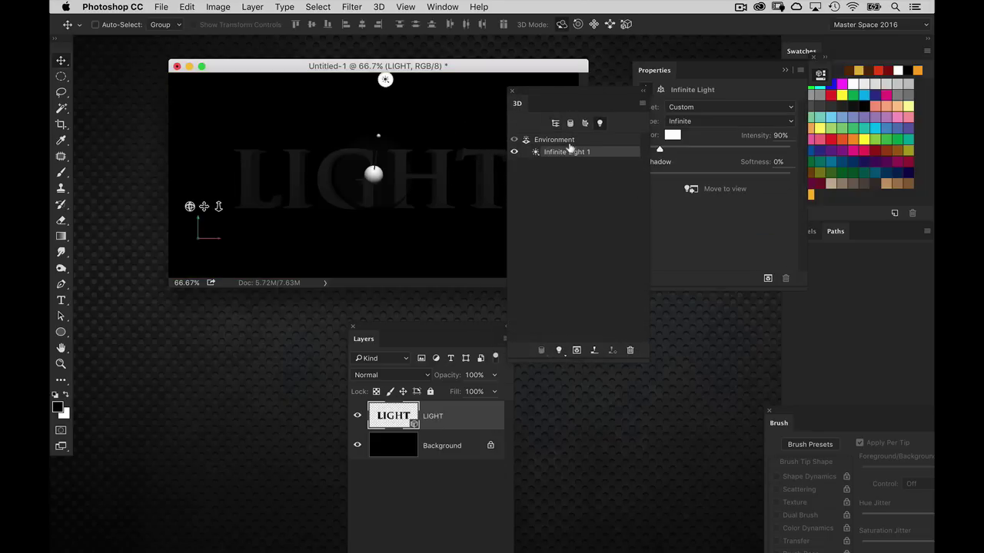
{"action": "left_click_drag", "start_coordinate": [564, 98], "coordinate": [510, 93]}
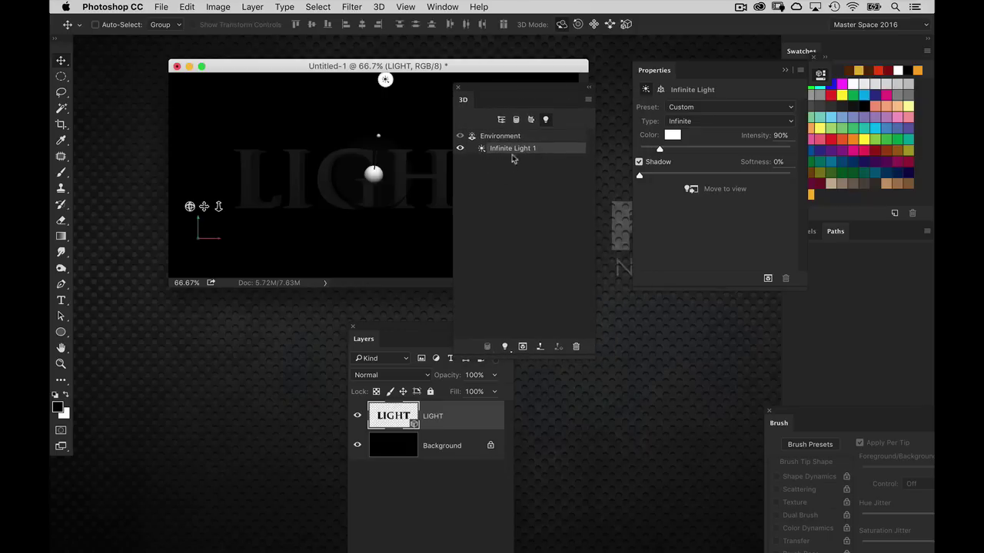
{"action": "left_click", "coordinate": [714, 121]}
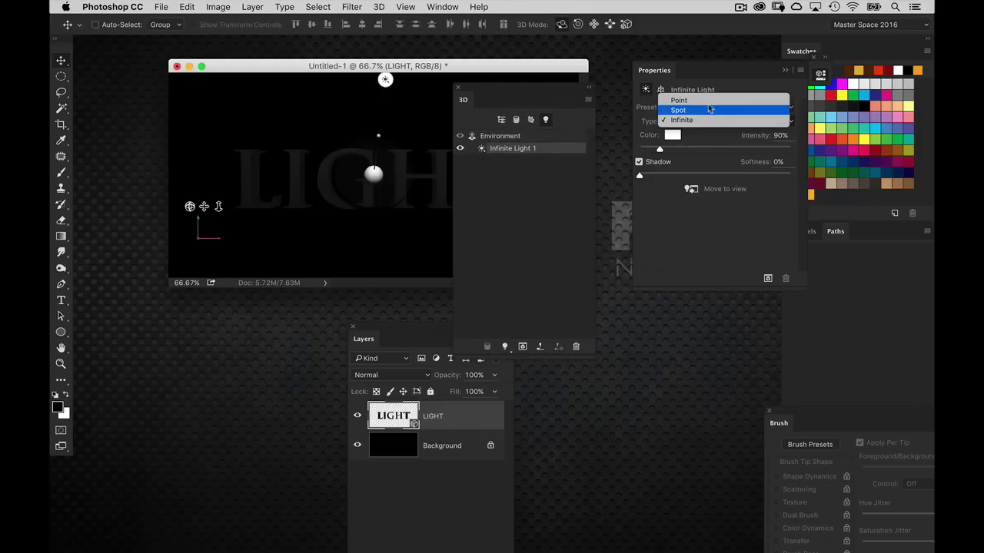
{"action": "left_click", "coordinate": [713, 103]}
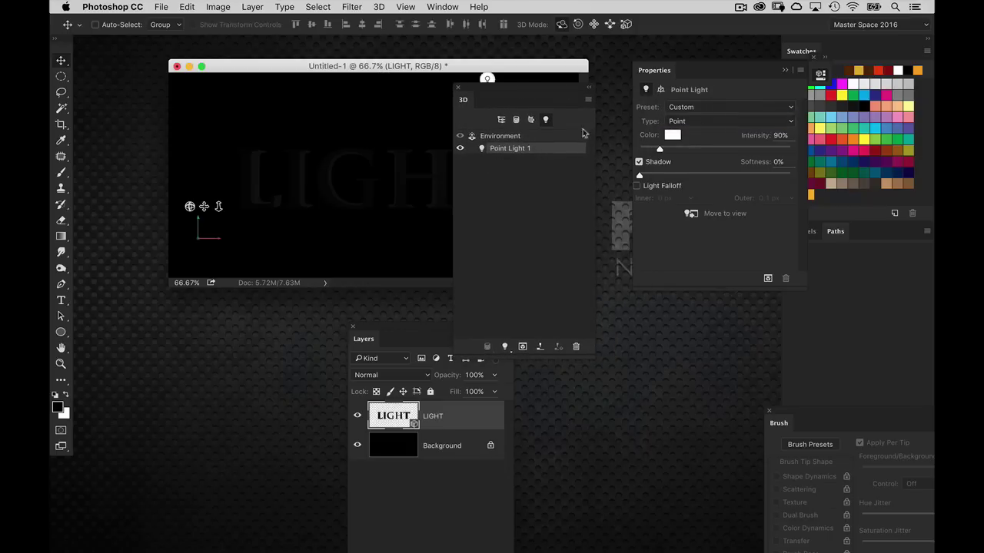
{"action": "left_click_drag", "start_coordinate": [515, 90], "coordinate": [643, 296]}
{"action": "left_click", "coordinate": [692, 214]}
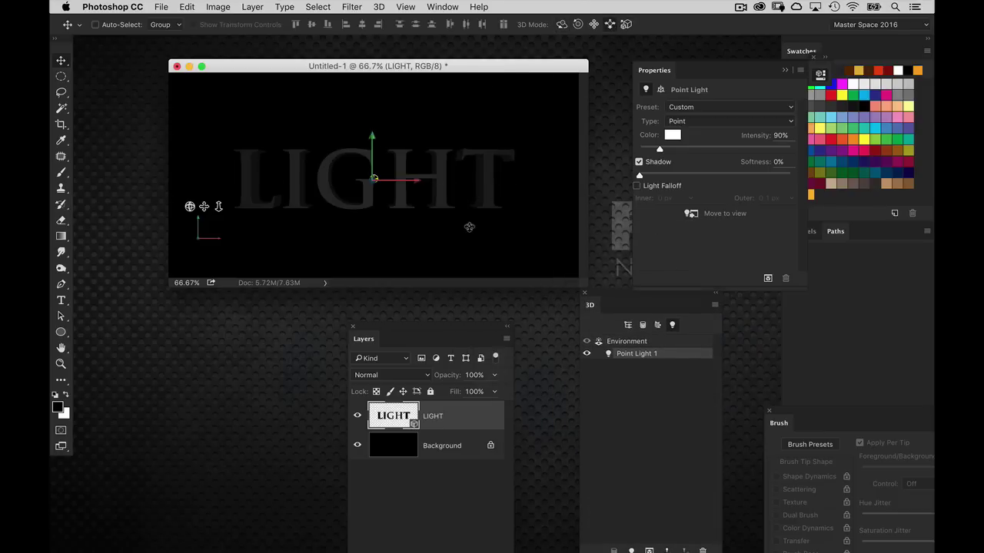
{"action": "left_click_drag", "start_coordinate": [471, 228], "coordinate": [457, 97]}
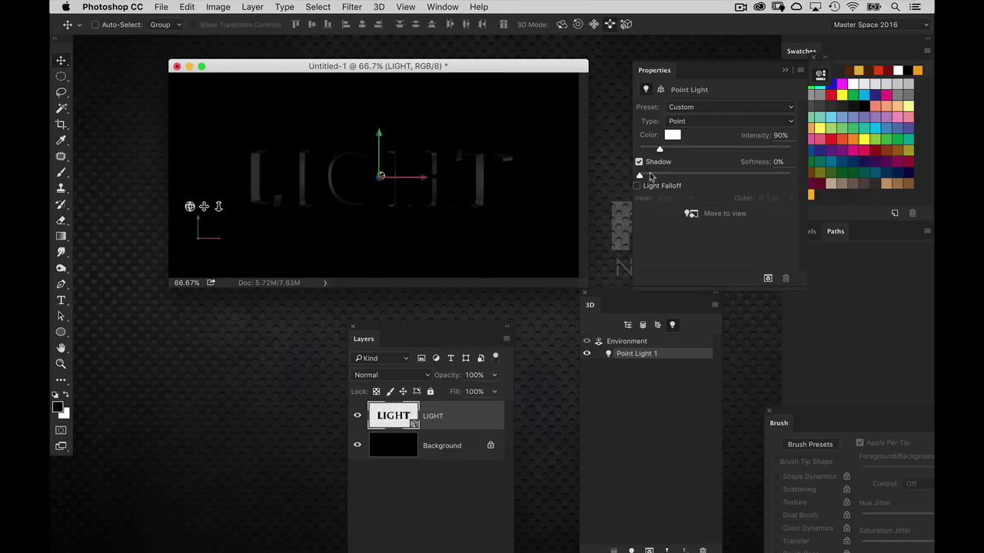
Step: Raise the extrusion material's reflection and shine and set its specular colour to grey 94, 91, 91
{"action": "left_click", "coordinate": [627, 326]}
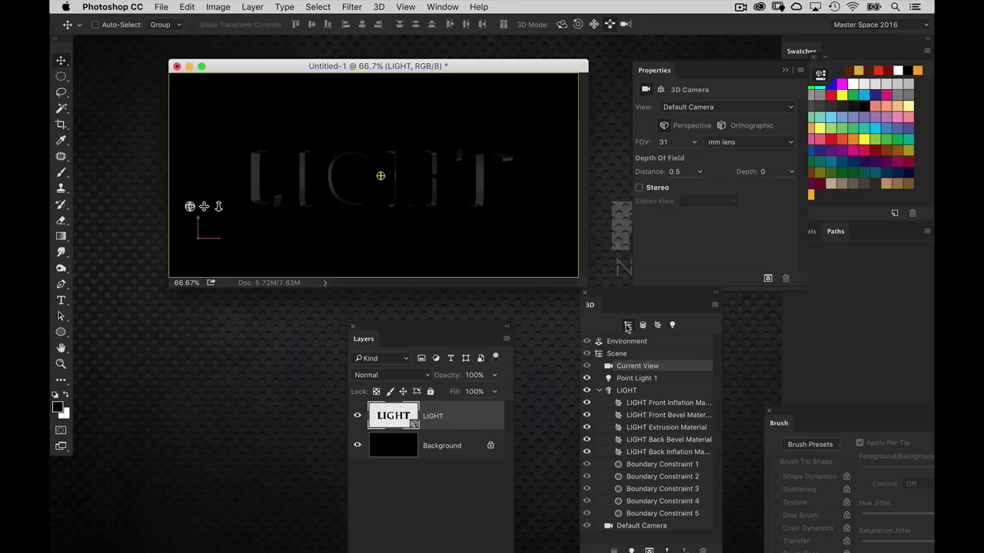
{"action": "left_click", "coordinate": [646, 426]}
{"action": "left_click_drag", "start_coordinate": [729, 204], "coordinate": [750, 178]}
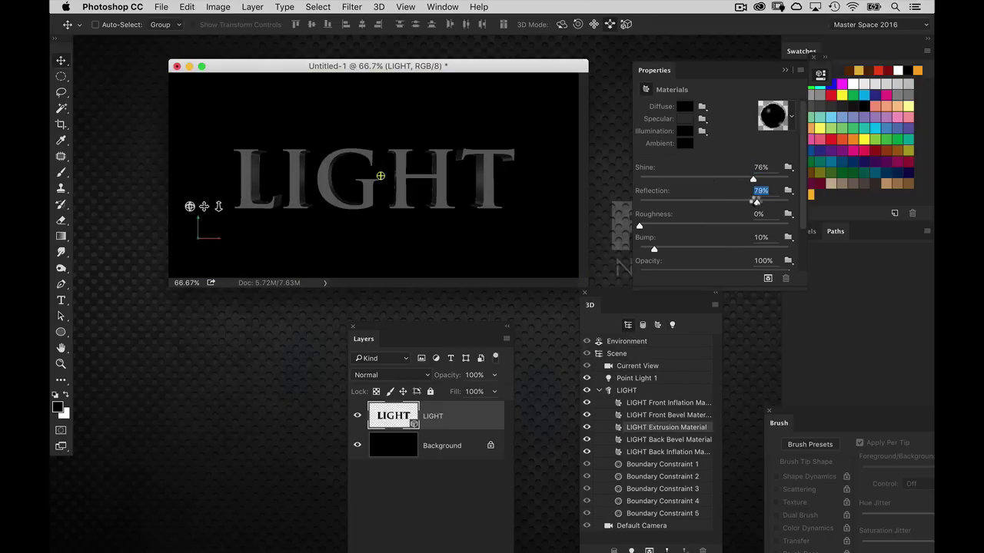
{"action": "left_click", "coordinate": [685, 119]}
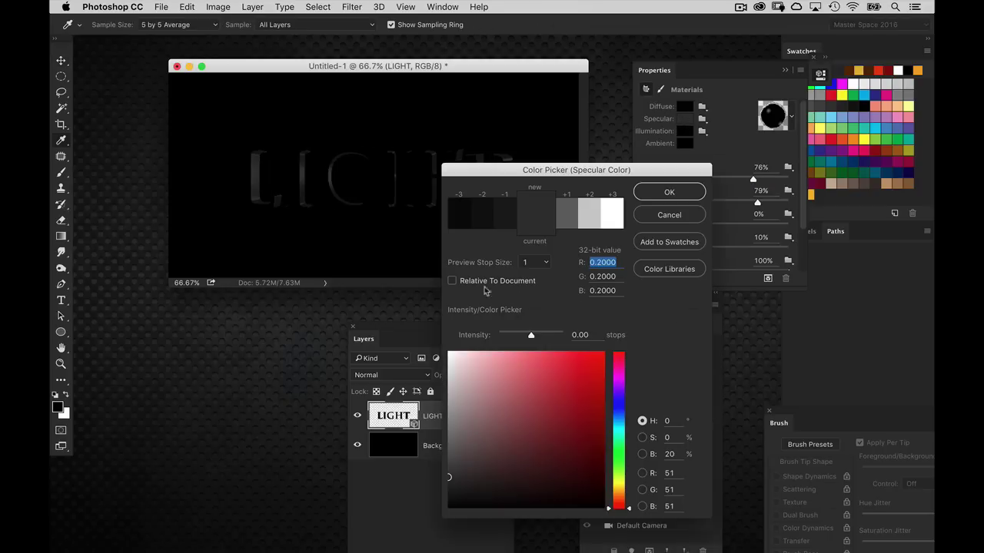
{"action": "left_click_drag", "start_coordinate": [456, 446], "coordinate": [452, 449]}
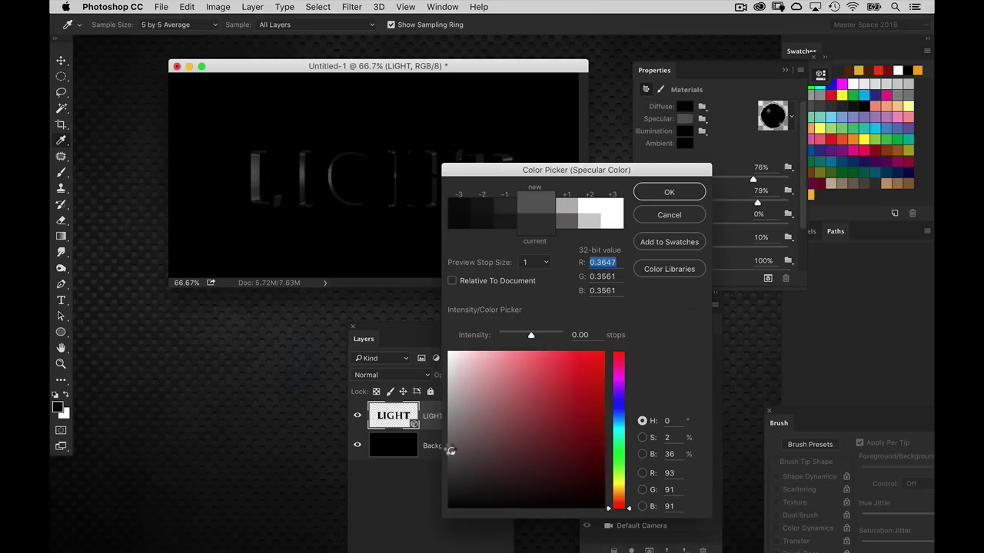
{"action": "left_click", "coordinate": [669, 193]}
Step: Orbit the current view camera to tilt the LIGHT text
{"action": "left_click", "coordinate": [554, 129]}
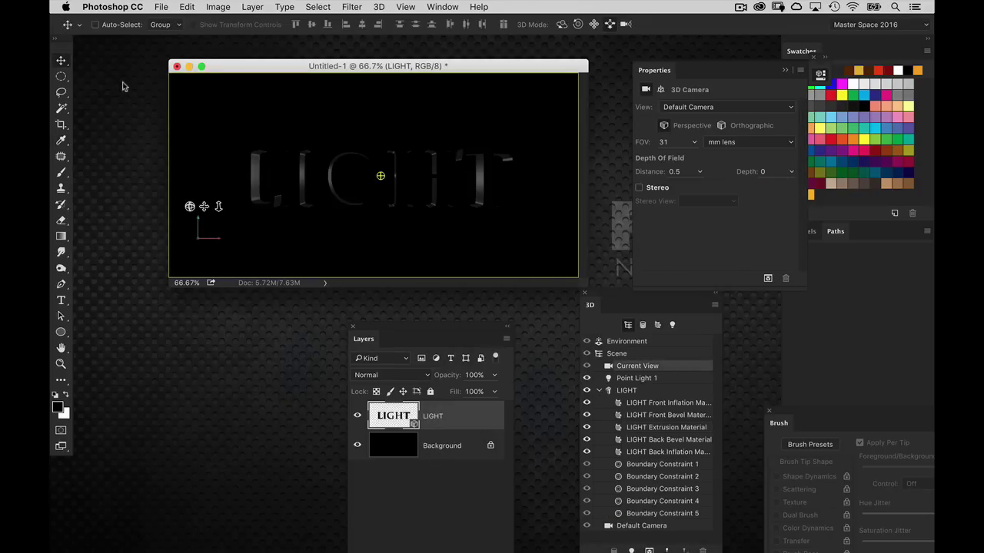
{"action": "left_click_drag", "start_coordinate": [538, 149], "coordinate": [527, 127]}
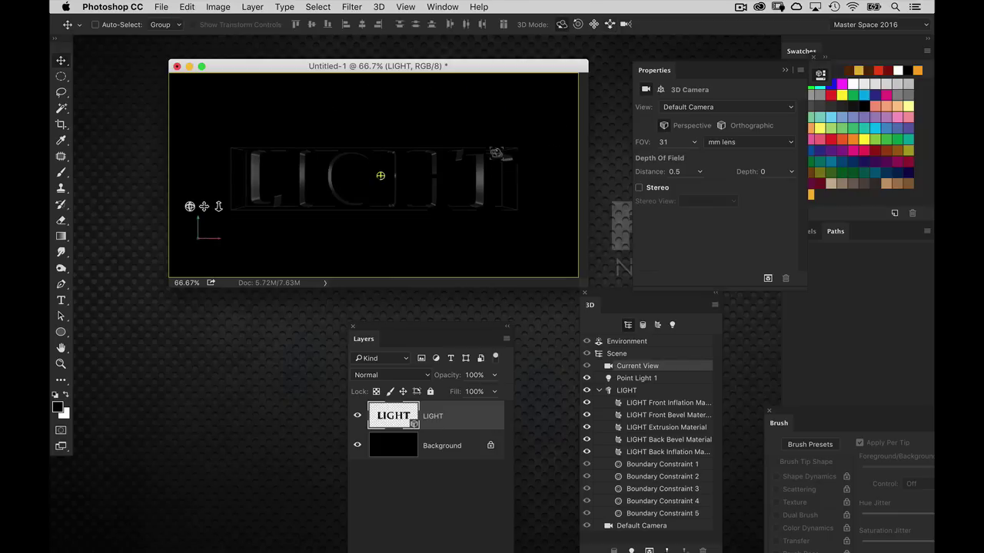
{"action": "left_click_drag", "start_coordinate": [443, 328], "coordinate": [492, 203]}
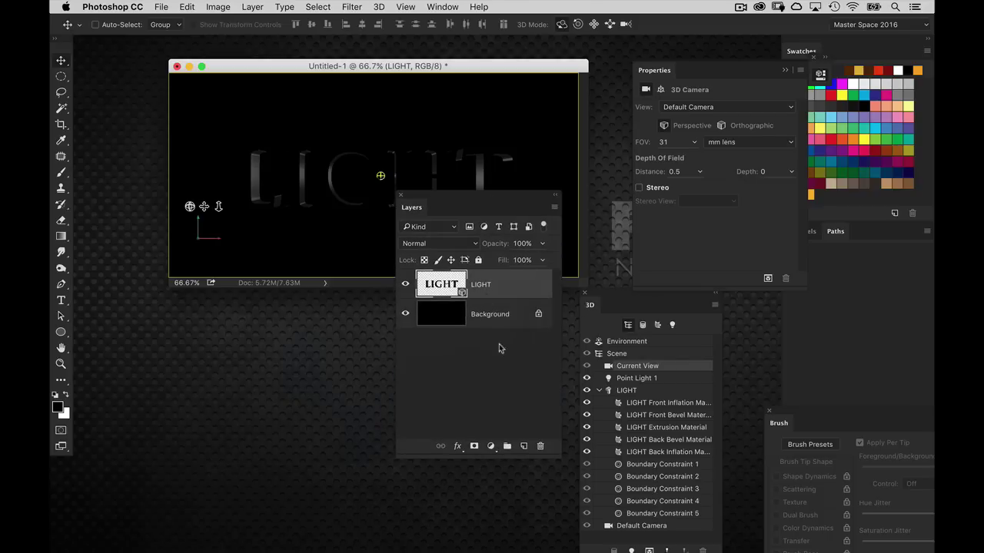
Step: Add a new layer below LIGHT and pick the particle brush in white at size 500
{"action": "left_click", "coordinate": [523, 445]}
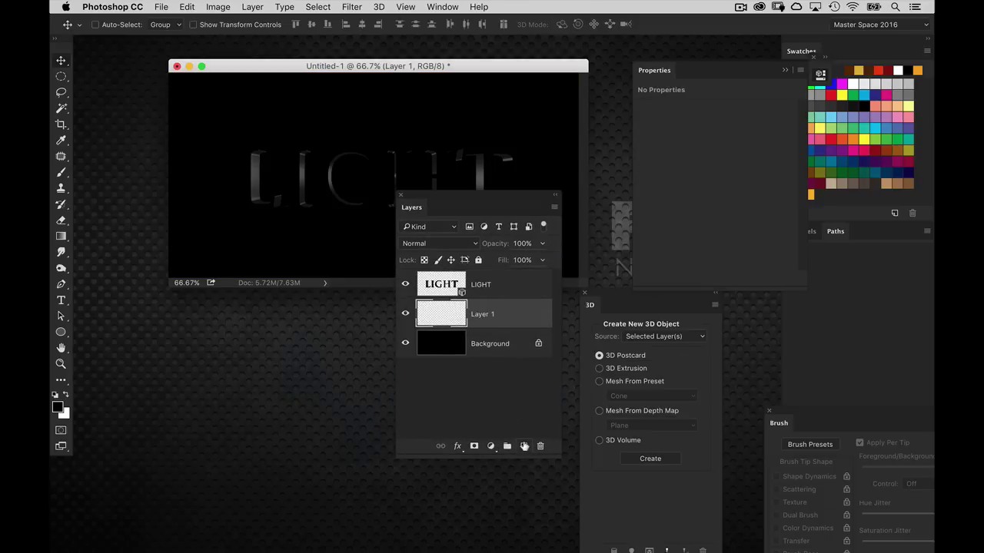
{"action": "left_click_drag", "start_coordinate": [500, 200], "coordinate": [471, 258]}
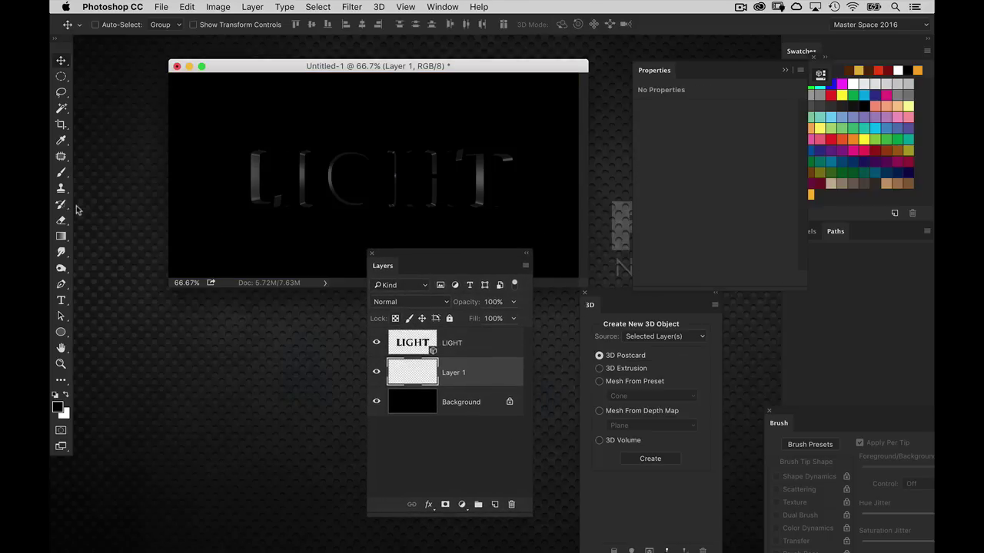
{"action": "left_click", "coordinate": [62, 174]}
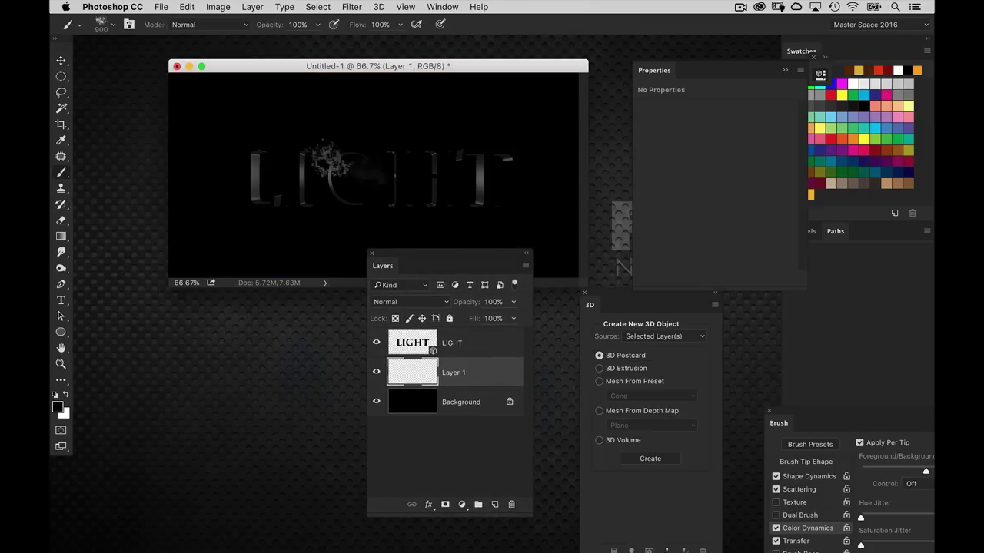
{"action": "mouse_move", "coordinate": [322, 176]}
{"action": "left_mouse_down"}
{"action": "mouse_move", "coordinate": [374, 179]}
{"action": "mouse_move", "coordinate": [422, 160]}
{"action": "left_mouse_up"}
{"action": "key", "text": "ctrl+z"}
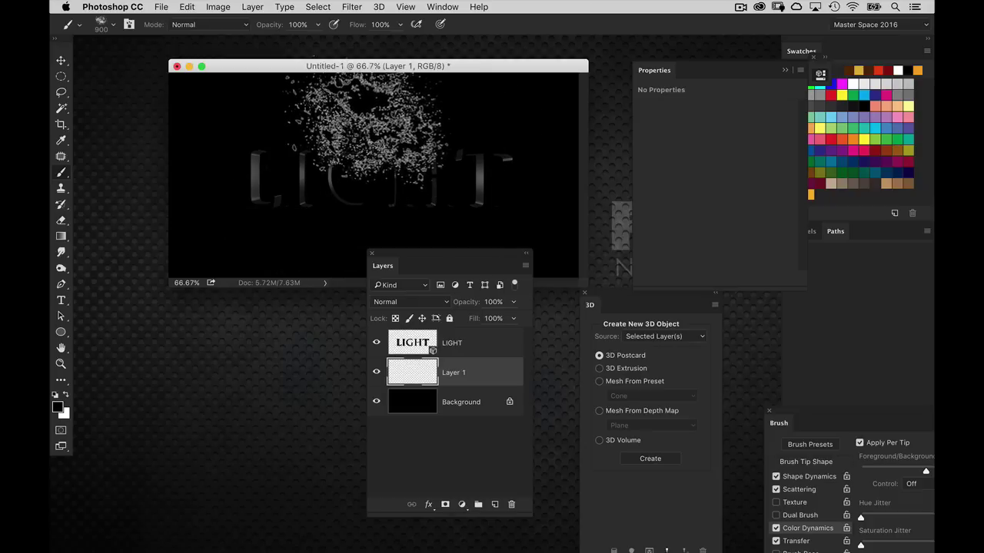
{"action": "key", "text": "x"}
{"action": "key", "text": "bracketleft"}
{"action": "key", "text": "bracketleft"}
{"action": "key", "text": "bracketleft"}
{"action": "key", "text": "bracketleft"}
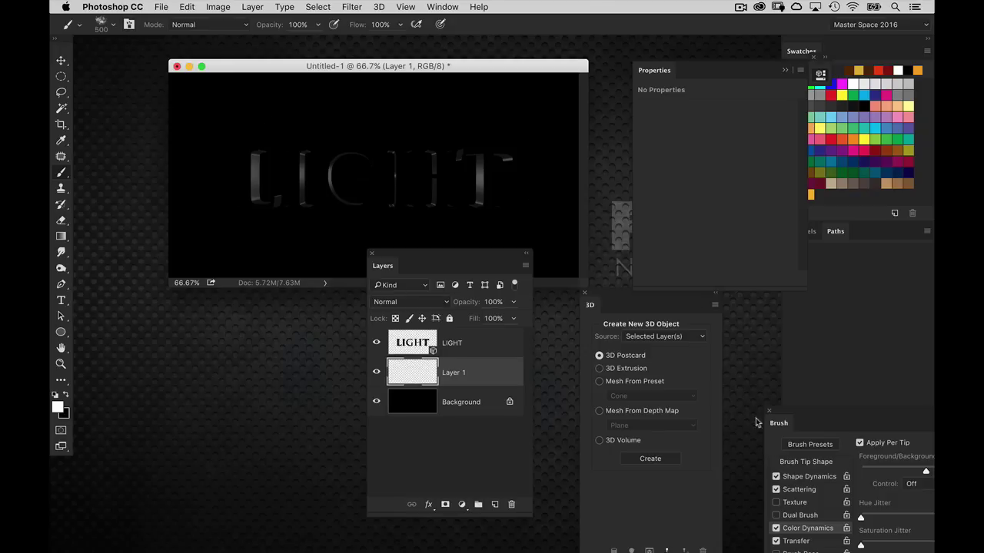
Step: Test Color Dynamics foreground/background jitter at 17% and 23% with trial particle strokes
{"action": "left_click_drag", "start_coordinate": [773, 417], "coordinate": [542, 148]}
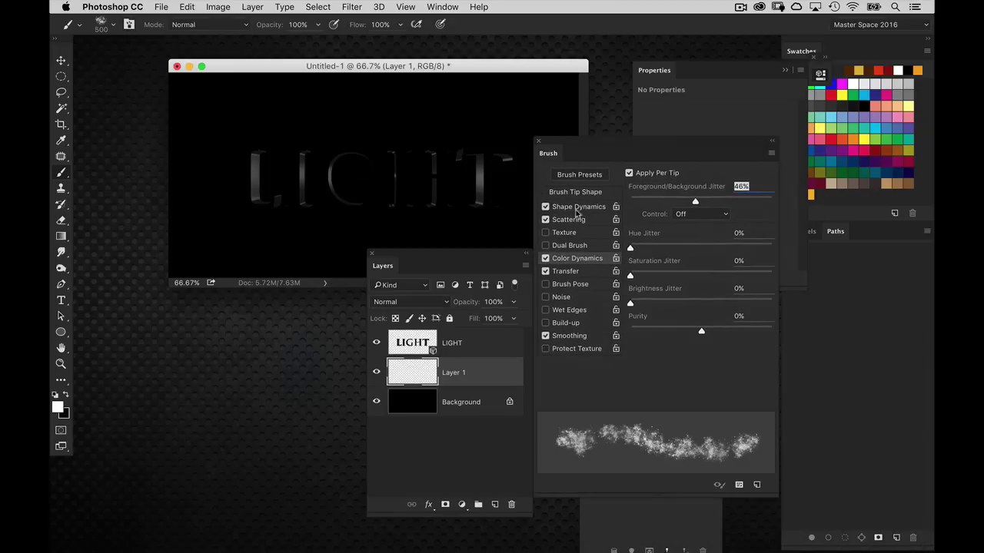
{"action": "left_click", "coordinate": [547, 258]}
{"action": "mouse_move", "coordinate": [453, 178]}
{"action": "left_mouse_down"}
{"action": "mouse_move", "coordinate": [378, 174]}
{"action": "mouse_move", "coordinate": [389, 206]}
{"action": "mouse_move", "coordinate": [492, 173]}
{"action": "left_mouse_up"}
{"action": "key", "text": "ctrl+alt+z"}
{"action": "key", "text": "ctrl+alt+z"}
{"action": "key", "text": "ctrl+alt+z"}
{"action": "left_click", "coordinate": [547, 258]}
{"action": "left_click_drag", "start_coordinate": [673, 202], "coordinate": [655, 202]}
{"action": "mouse_move", "coordinate": [454, 169]}
{"action": "left_mouse_down"}
{"action": "mouse_move", "coordinate": [461, 173]}
{"action": "mouse_move", "coordinate": [361, 181]}
{"action": "left_mouse_up"}
{"action": "key", "text": "ctrl+alt+z"}
{"action": "key", "text": "ctrl+alt+z"}
{"action": "left_click_drag", "start_coordinate": [656, 203], "coordinate": [664, 204]}
{"action": "left_click_drag", "start_coordinate": [430, 173], "coordinate": [292, 192]}
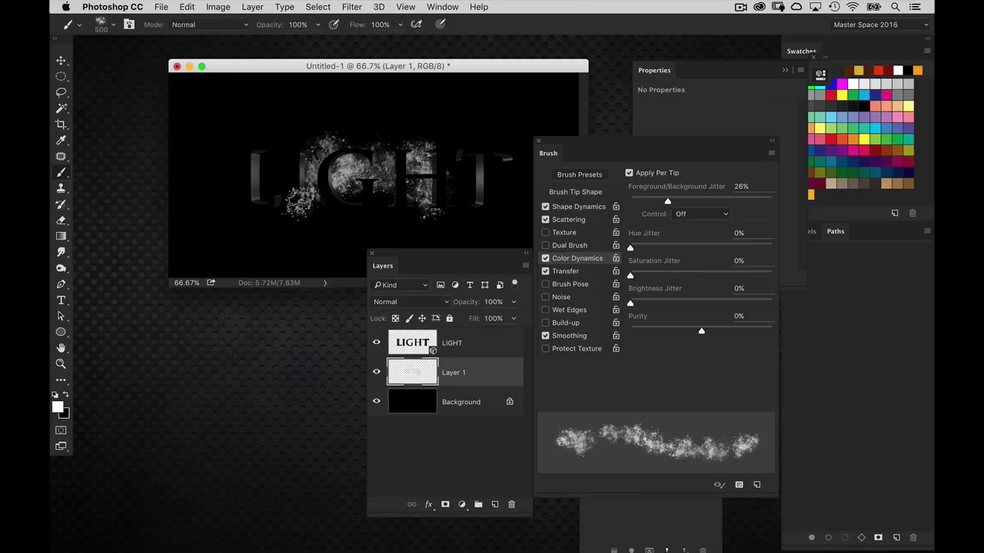
{"action": "key", "text": "ctrl+alt+z"}
{"action": "key", "text": "ctrl+alt+z"}
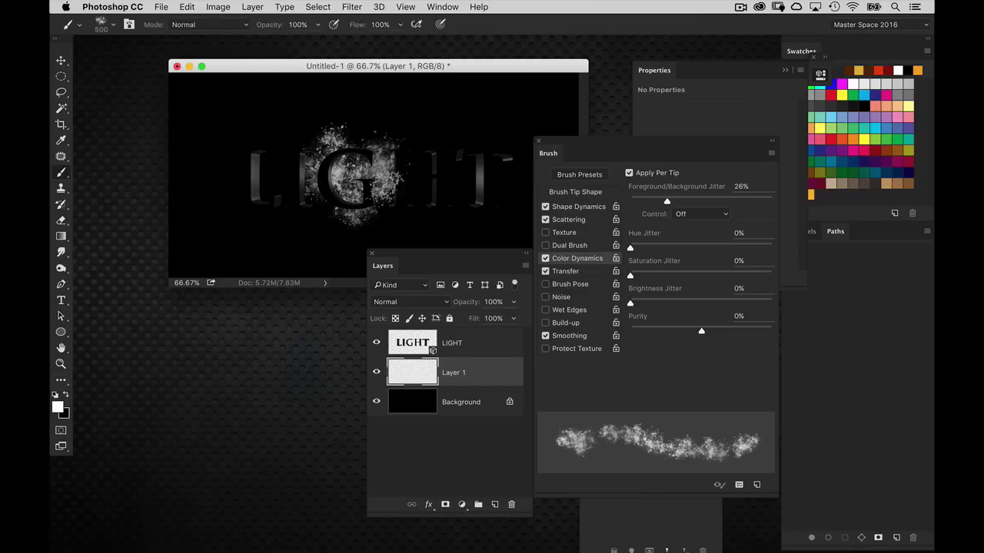
Step: Set brush spacing to 81% and scattering to 82%, then paint the particle burst around LIGHT
{"action": "left_click_drag", "start_coordinate": [566, 140], "coordinate": [652, 206]}
{"action": "mouse_move", "coordinate": [530, 177]}
{"action": "left_mouse_down"}
{"action": "mouse_move", "coordinate": [230, 192]}
{"action": "mouse_move", "coordinate": [445, 192]}
{"action": "mouse_move", "coordinate": [269, 200]}
{"action": "mouse_move", "coordinate": [427, 160]}
{"action": "left_mouse_up"}
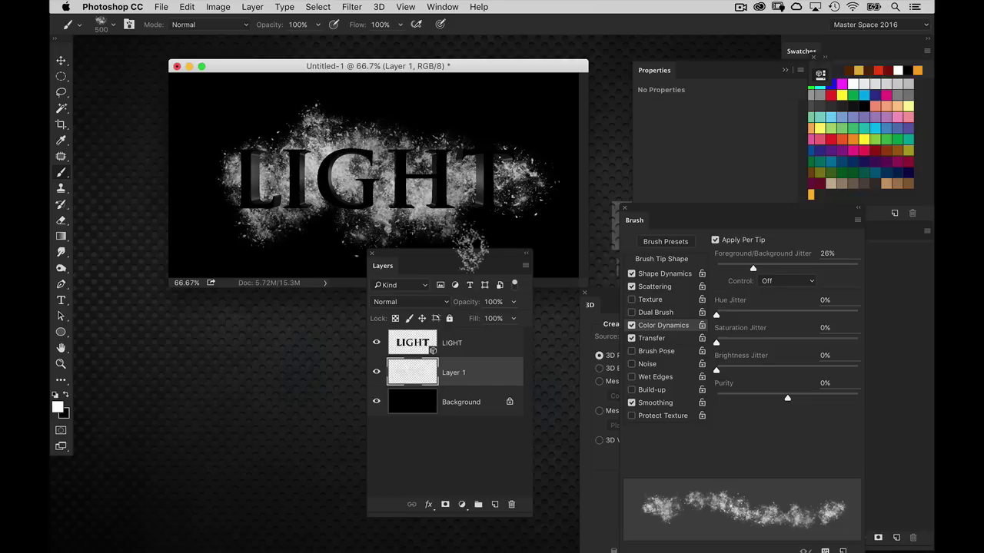
{"action": "left_click_drag", "start_coordinate": [429, 257], "coordinate": [430, 267]}
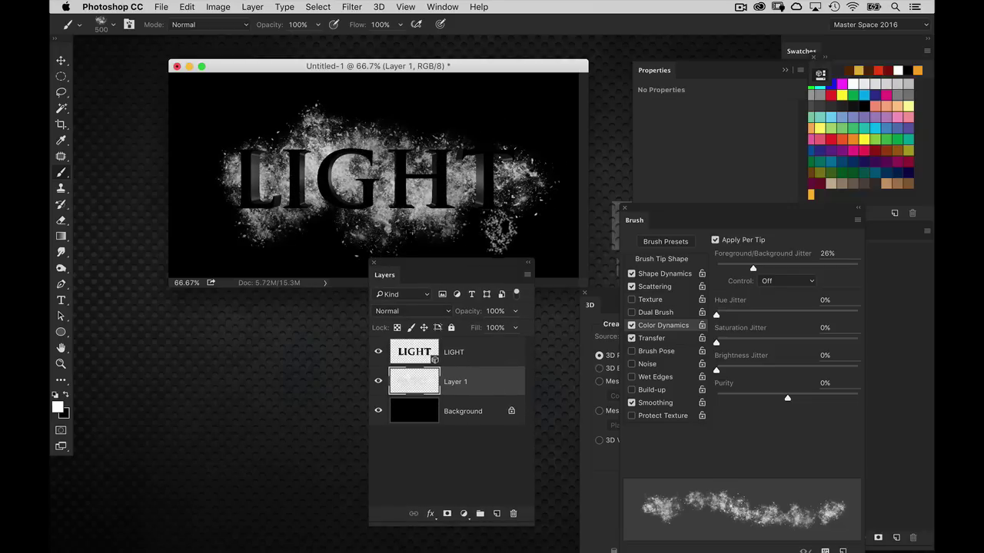
{"action": "key", "text": "super+z"}
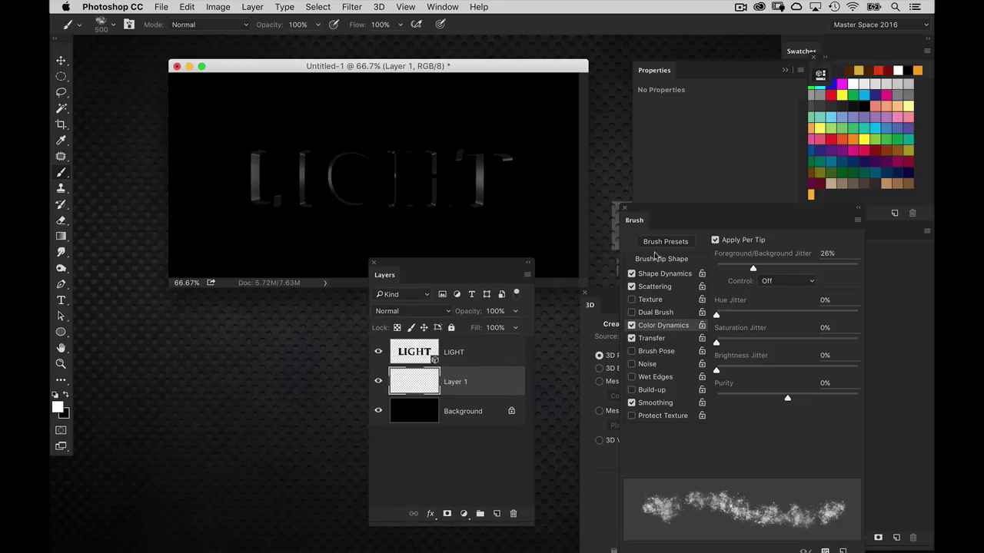
{"action": "left_click", "coordinate": [665, 261]}
{"action": "left_click_drag", "start_coordinate": [764, 442], "coordinate": [772, 442]}
{"action": "left_click", "coordinate": [661, 287]}
{"action": "left_click_drag", "start_coordinate": [727, 256], "coordinate": [728, 256]}
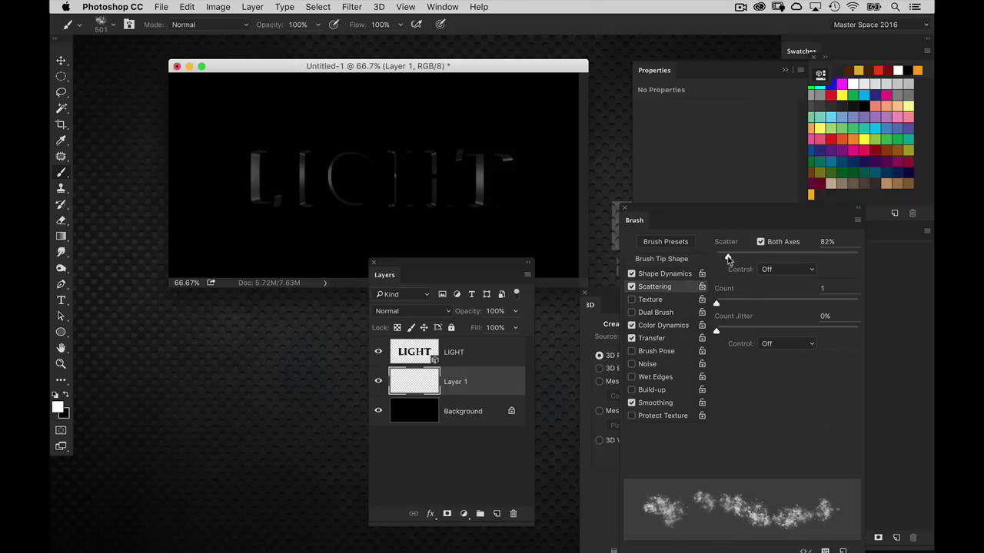
{"action": "mouse_move", "coordinate": [492, 165]}
{"action": "left_mouse_down"}
{"action": "mouse_move", "coordinate": [300, 177]}
{"action": "mouse_move", "coordinate": [262, 166]}
{"action": "mouse_move", "coordinate": [242, 177]}
{"action": "mouse_move", "coordinate": [381, 196]}
{"action": "mouse_move", "coordinate": [242, 204]}
{"action": "mouse_move", "coordinate": [242, 176]}
{"action": "mouse_move", "coordinate": [526, 196]}
{"action": "mouse_move", "coordinate": [269, 176]}
{"action": "mouse_move", "coordinate": [277, 108]}
{"action": "mouse_move", "coordinate": [415, 119]}
{"action": "mouse_move", "coordinate": [235, 192]}
{"action": "mouse_move", "coordinate": [226, 184]}
{"action": "mouse_move", "coordinate": [258, 196]}
{"action": "mouse_move", "coordinate": [439, 175]}
{"action": "mouse_move", "coordinate": [496, 153]}
{"action": "left_mouse_up"}
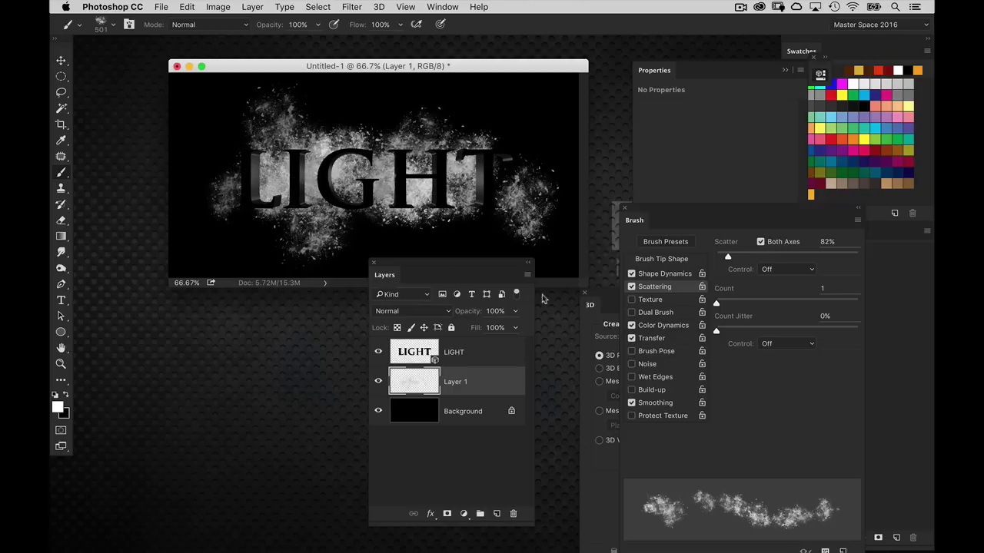
{"action": "left_click_drag", "start_coordinate": [457, 257], "coordinate": [457, 262]}
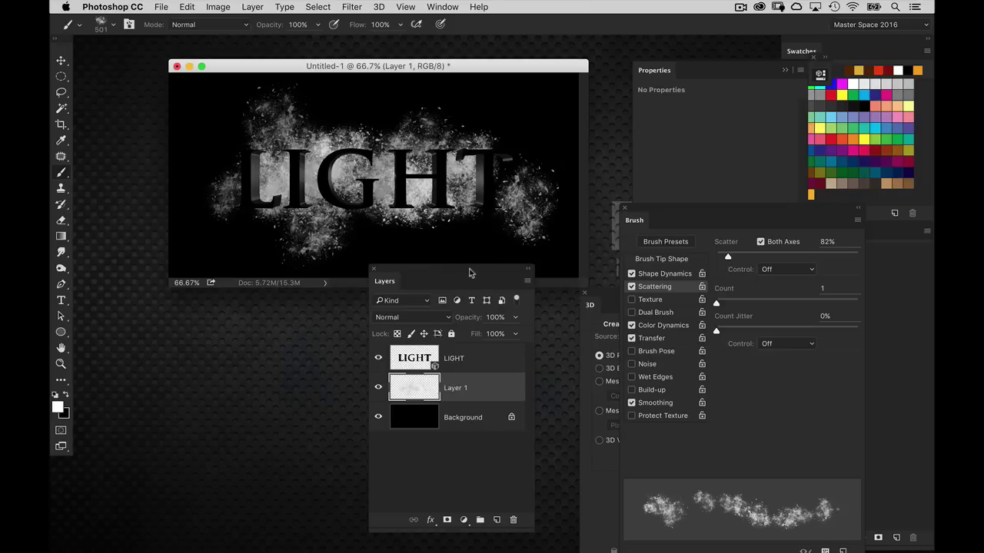
Step: Apply a Zoom Radial Blur to the particle layer
{"action": "left_click", "coordinate": [357, 8]}
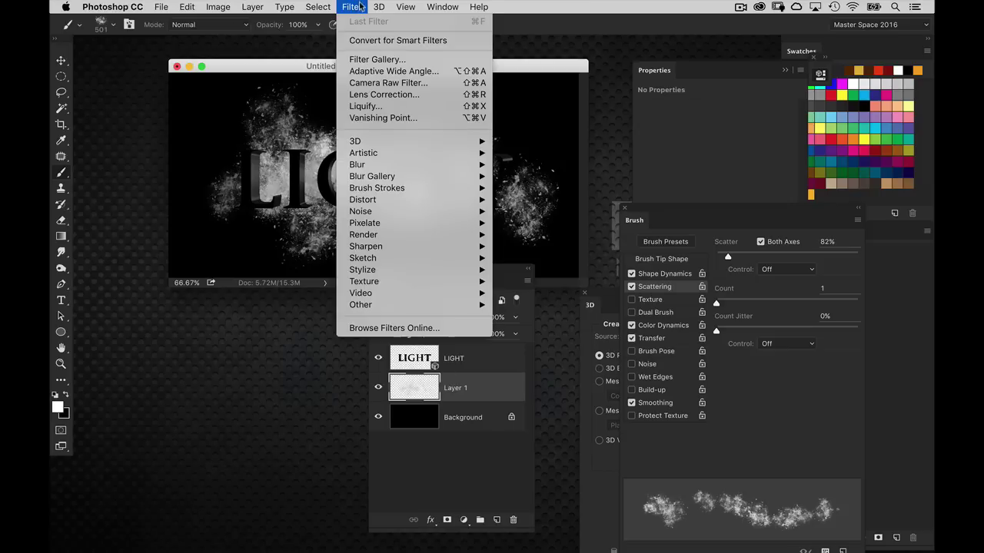
{"action": "mouse_move", "coordinate": [389, 168]}
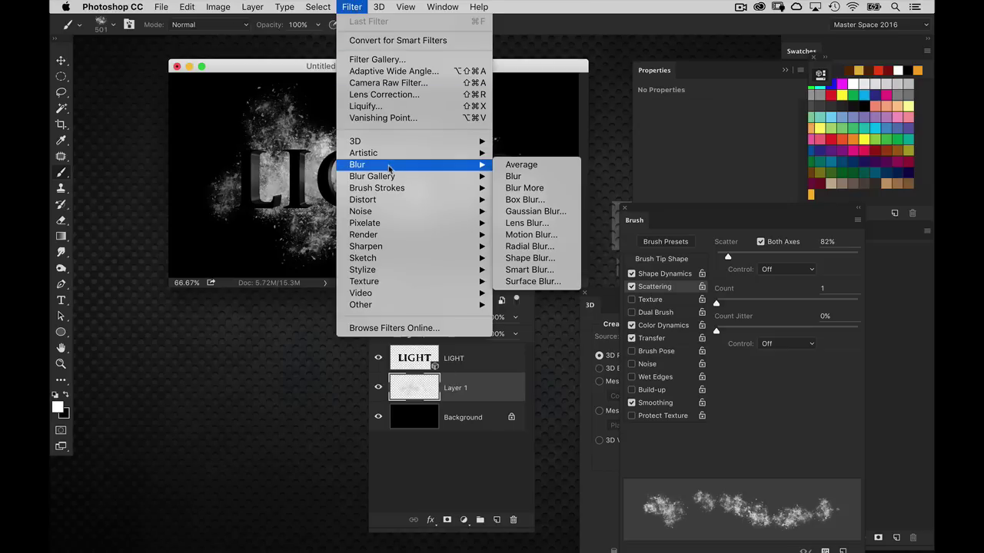
{"action": "left_click", "coordinate": [549, 247]}
{"action": "left_click", "coordinate": [507, 259]}
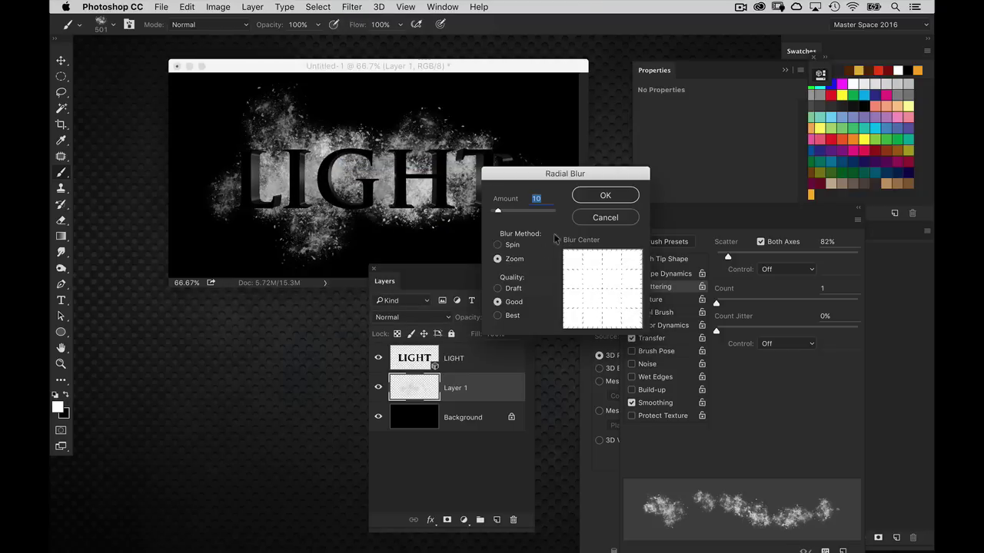
{"action": "left_click", "coordinate": [590, 194]}
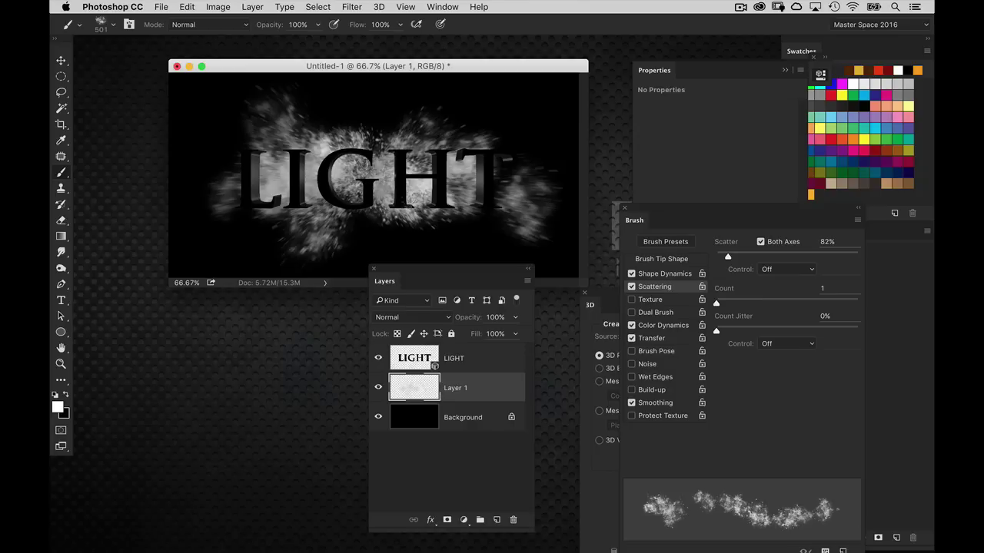
Step: Fade the Radial Blur to 77% opacity
{"action": "left_click", "coordinate": [187, 7]}
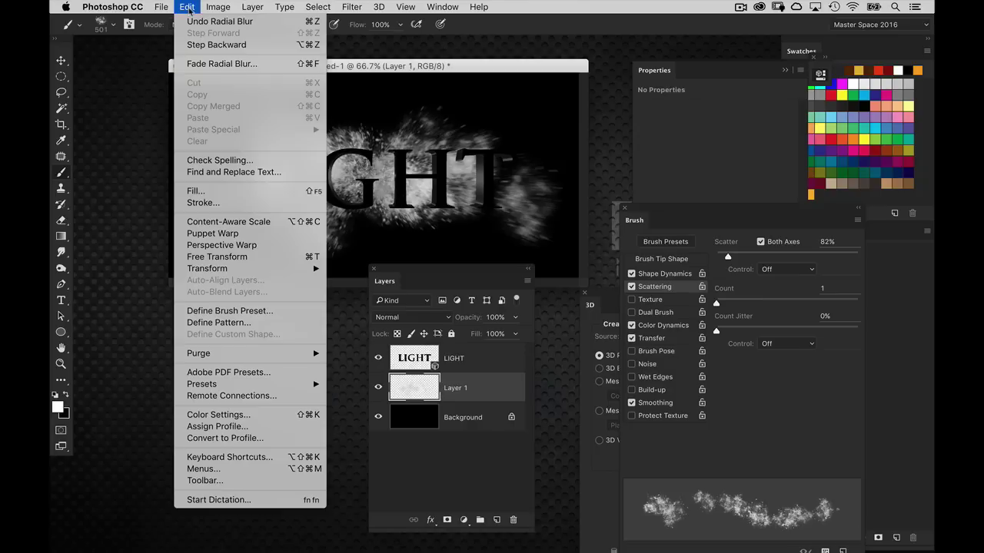
{"action": "left_click", "coordinate": [201, 66]}
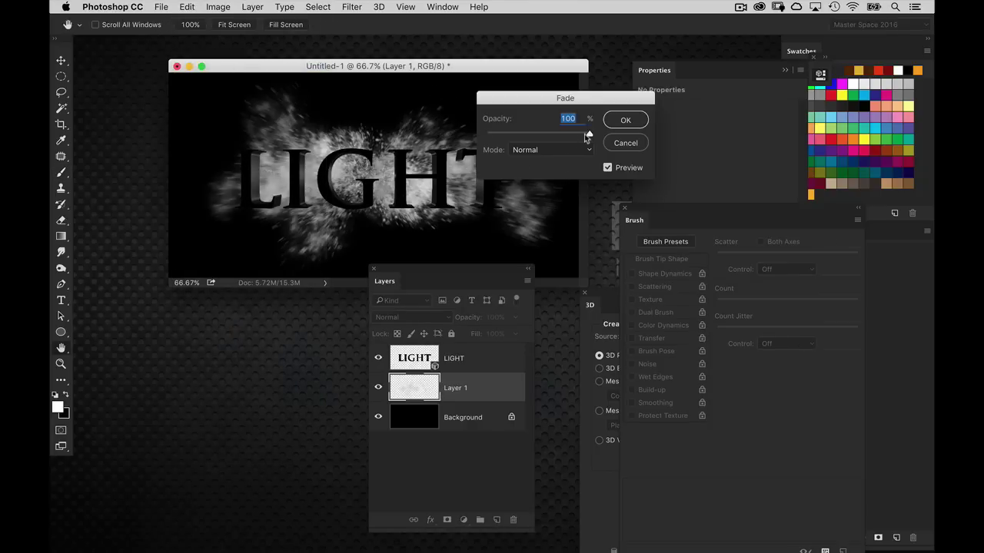
{"action": "left_click_drag", "start_coordinate": [586, 137], "coordinate": [537, 137]}
{"action": "left_click", "coordinate": [625, 120]}
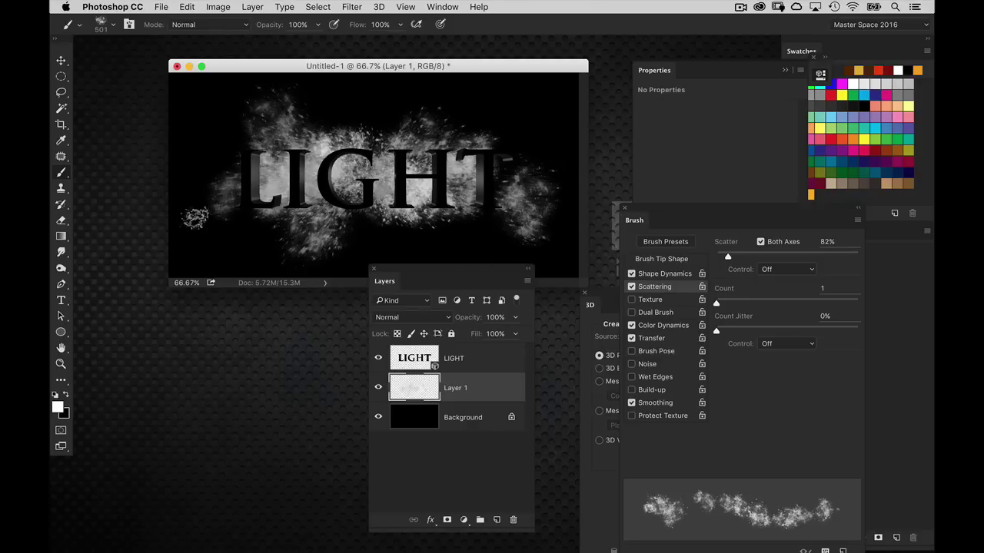
Step: Paint two white Overlay radial gradient glows outward from the centre of LIGHT
{"action": "left_click", "coordinate": [62, 236]}
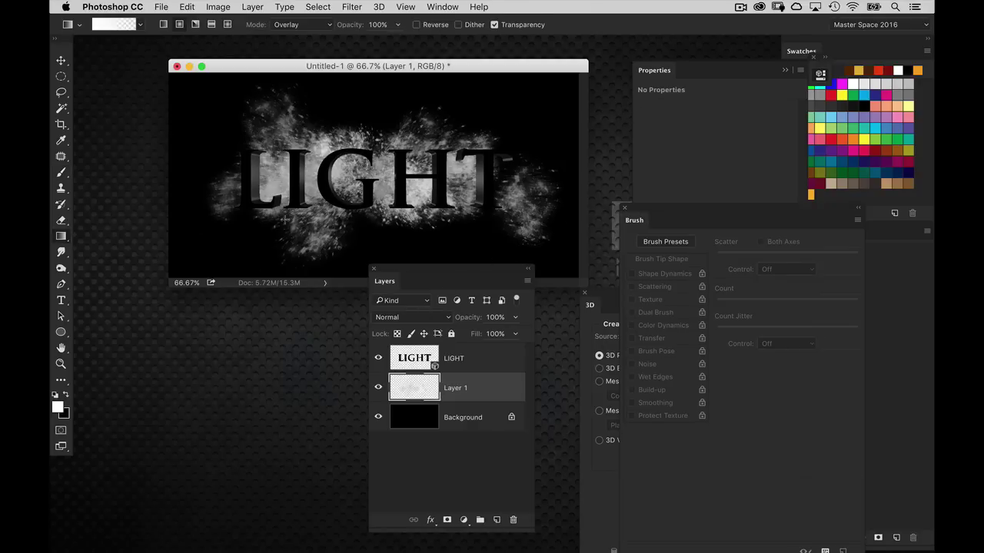
{"action": "left_click", "coordinate": [296, 24]}
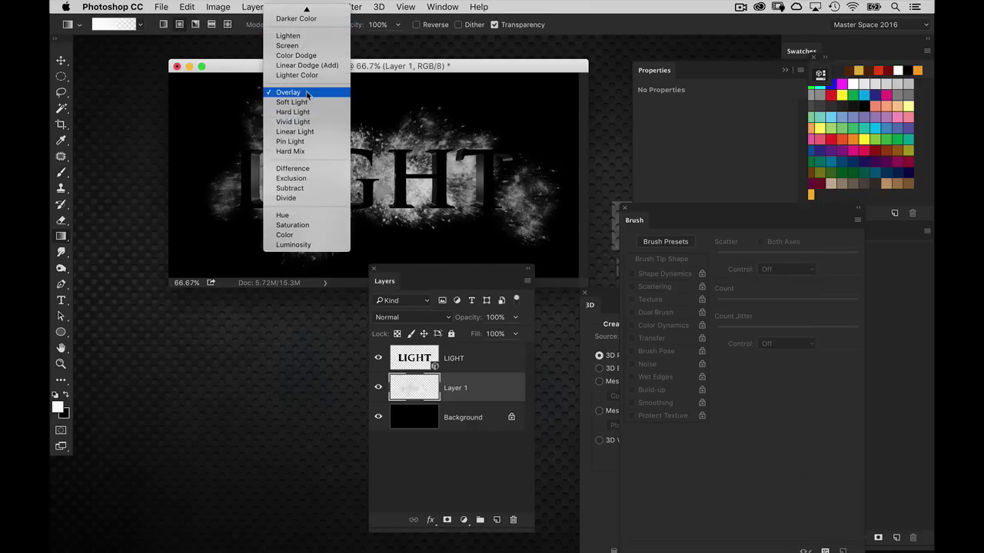
{"action": "left_click", "coordinate": [355, 108]}
{"action": "left_click_drag", "start_coordinate": [377, 178], "coordinate": [379, 205]}
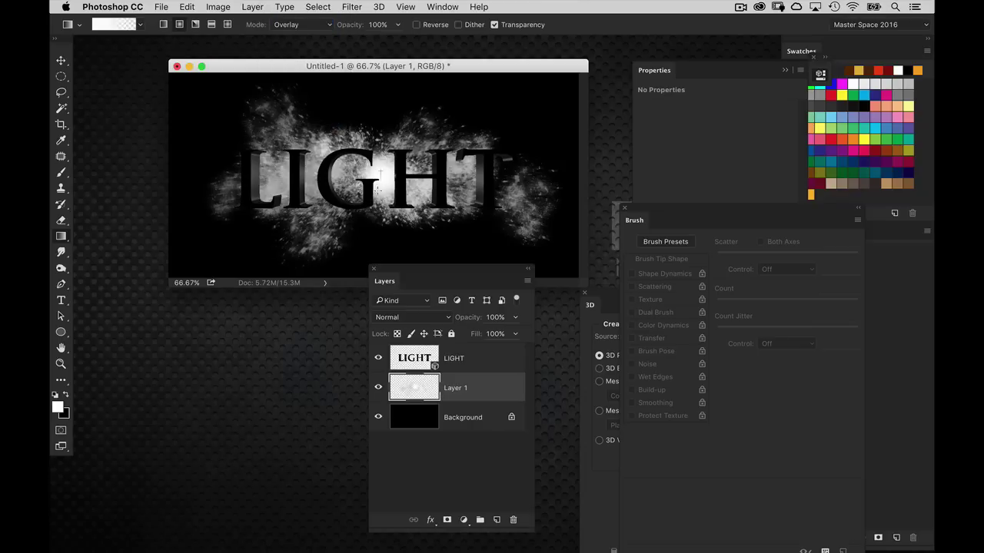
{"action": "left_click_drag", "start_coordinate": [375, 165], "coordinate": [366, 193]}
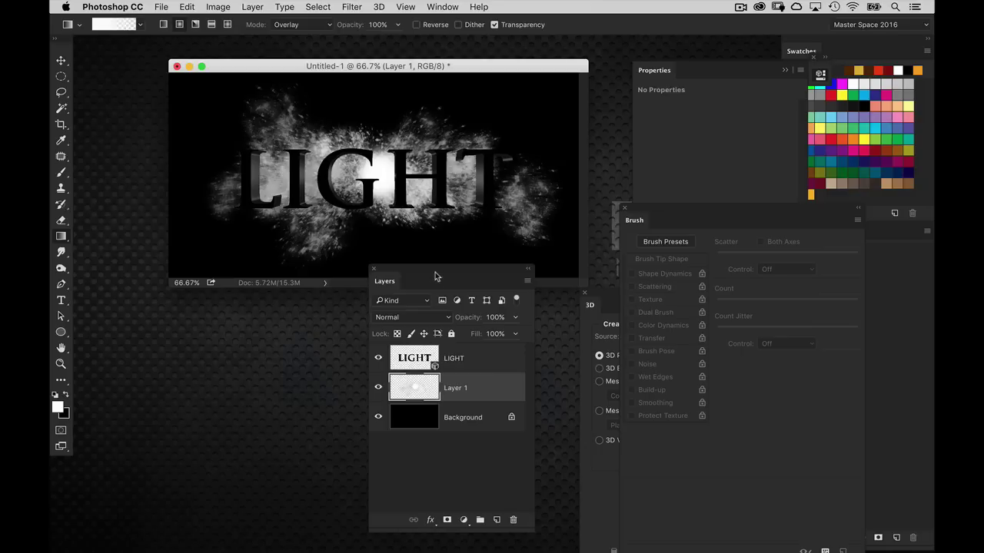
{"action": "left_click_drag", "start_coordinate": [433, 275], "coordinate": [426, 274]}
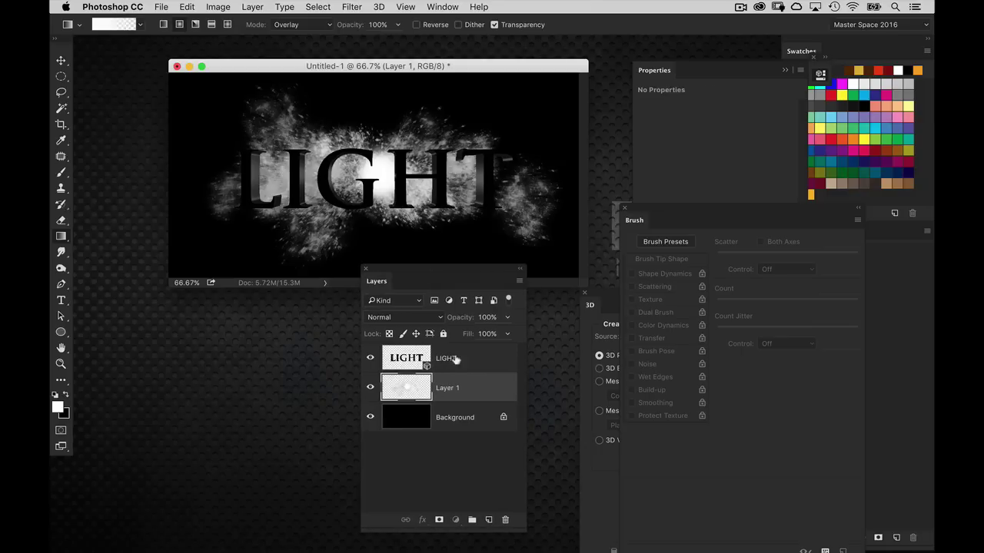
Step: Add Layer 2 above LIGHT, stamp the 2500 px flare brush at its centre, and view at 100%
{"action": "left_click", "coordinate": [454, 358]}
{"action": "left_click", "coordinate": [488, 520]}
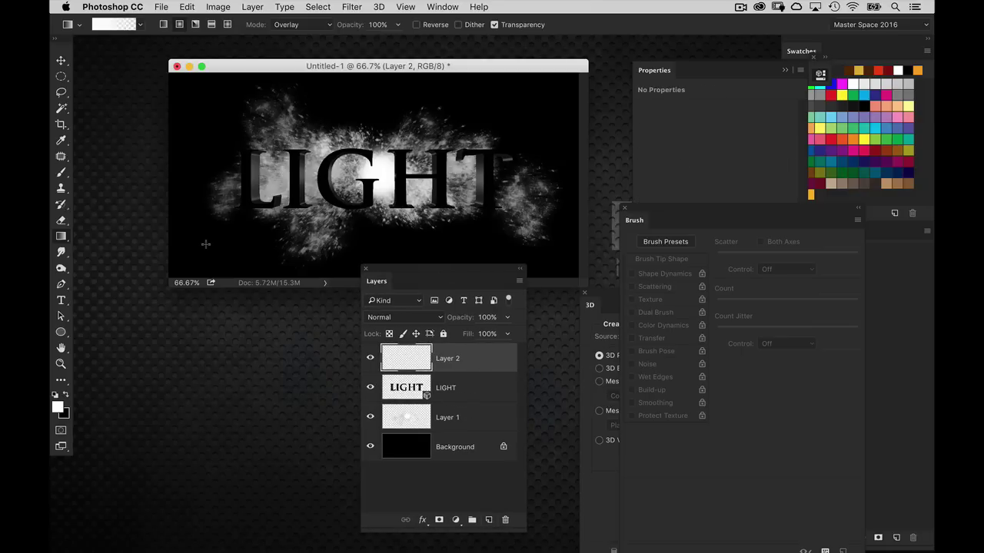
{"action": "left_click", "coordinate": [62, 172]}
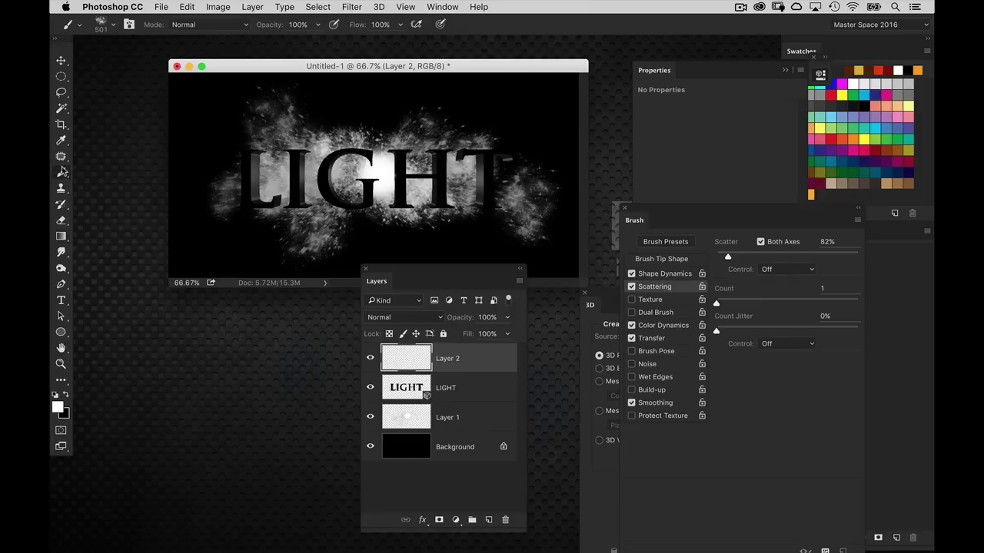
{"action": "left_click", "coordinate": [113, 23]}
{"action": "left_click", "coordinate": [198, 421]}
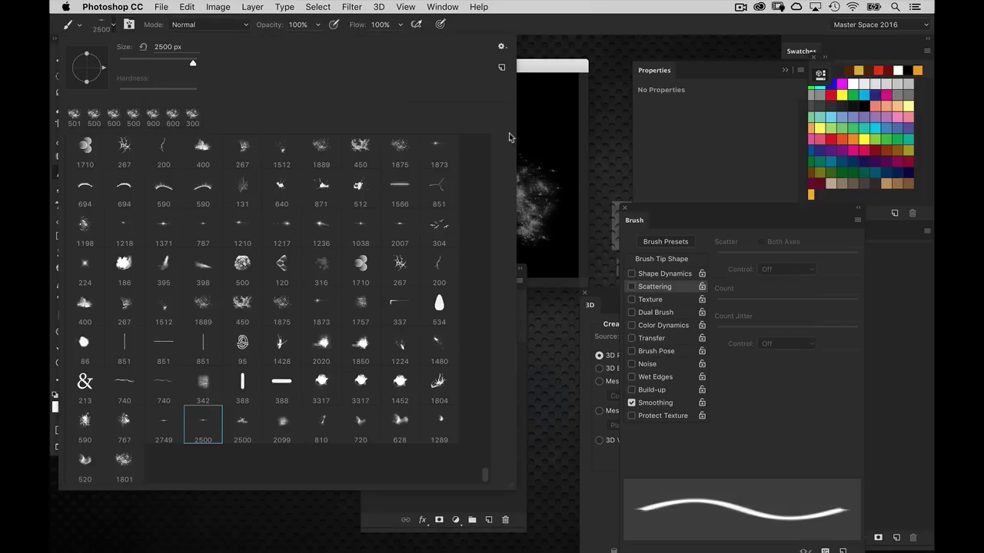
{"action": "left_click", "coordinate": [545, 72]}
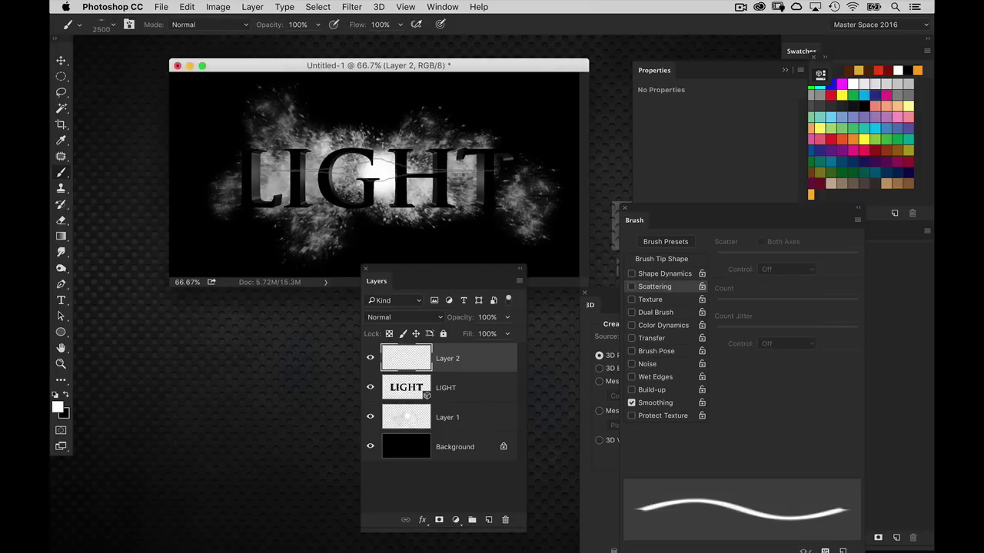
{"action": "left_click", "coordinate": [374, 166]}
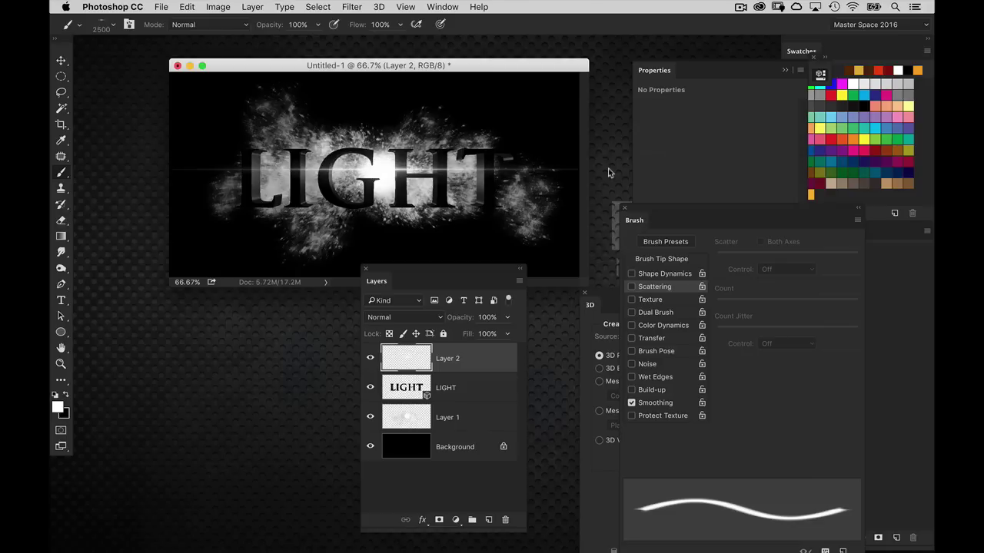
{"action": "key", "text": "super+1"}
{"action": "left_click_drag", "start_coordinate": [420, 272], "coordinate": [450, 352]}
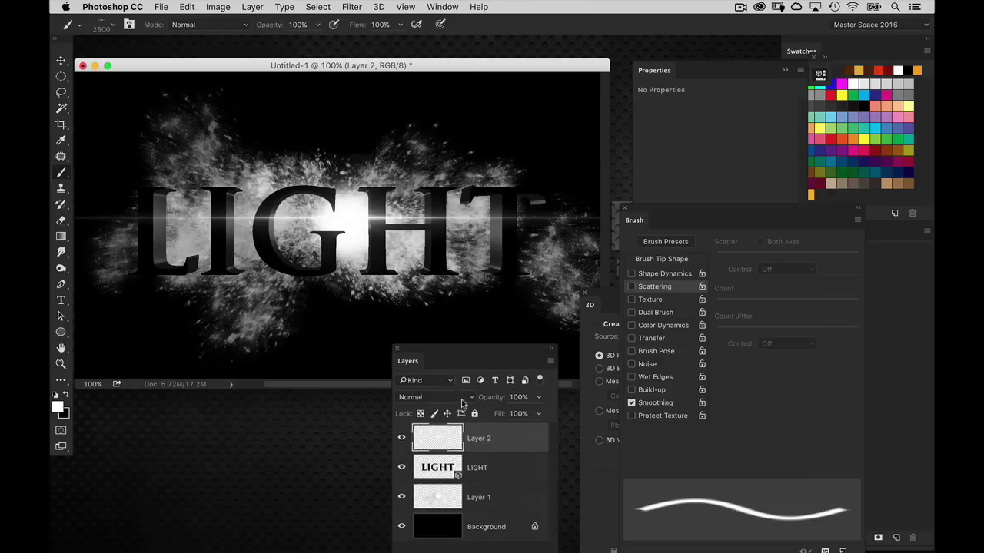
{"action": "left_click_drag", "start_coordinate": [461, 403], "coordinate": [479, 429]}
{"action": "left_click_drag", "start_coordinate": [461, 67], "coordinate": [506, 61]}
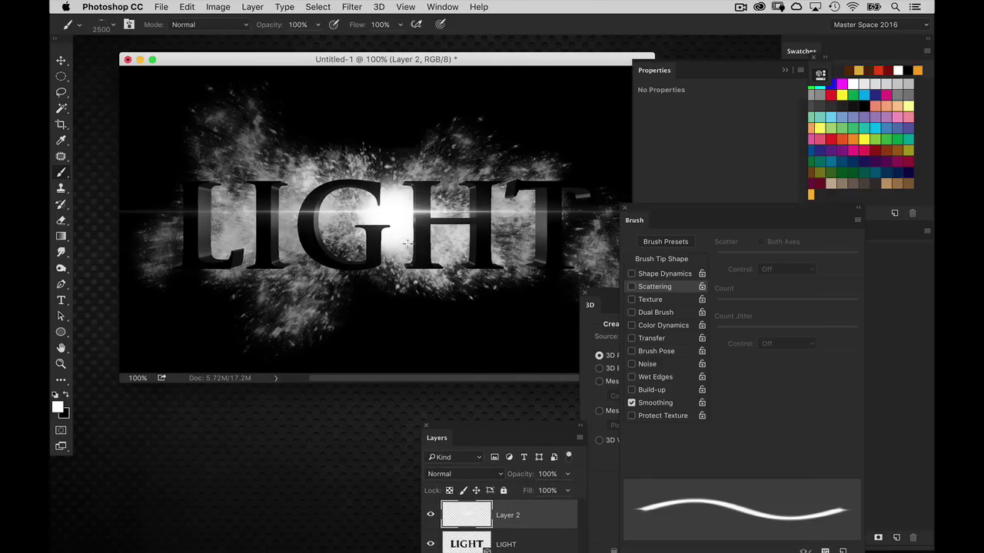
{"action": "left_click_drag", "start_coordinate": [480, 428], "coordinate": [598, 189]}
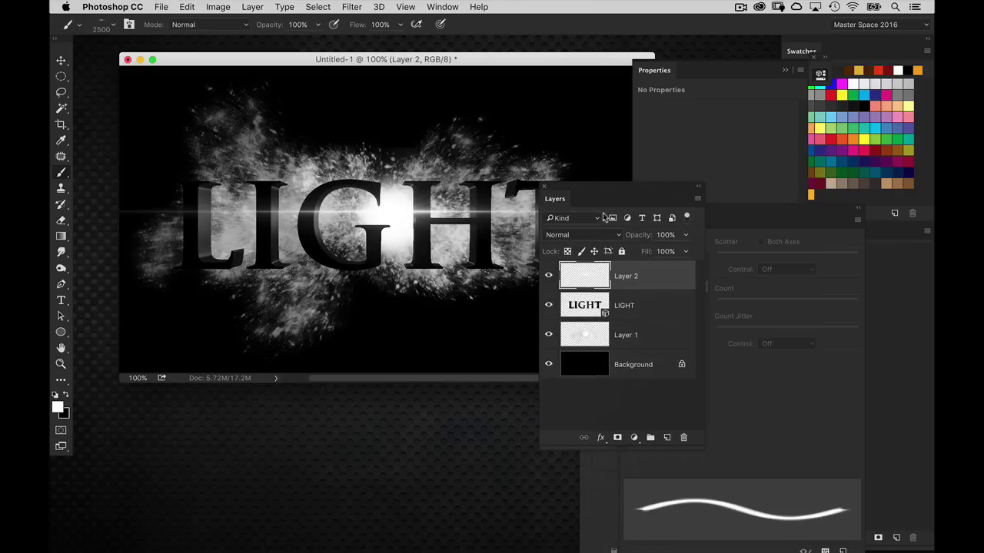
Step: Split LIGHT's Underlying Layer Blend If white slider to about 192/255 and apply
{"action": "double_click", "coordinate": [659, 310]}
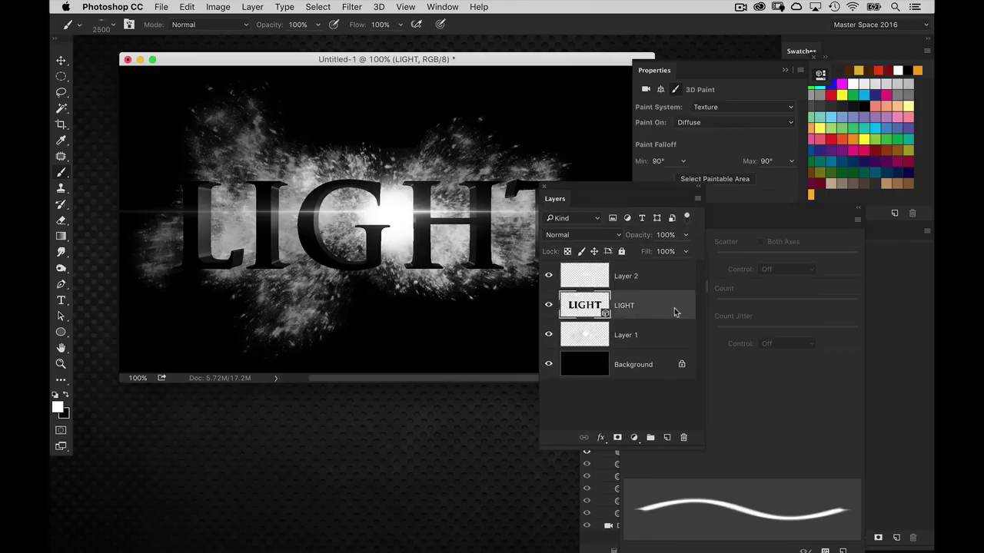
{"action": "left_click_drag", "start_coordinate": [607, 115], "coordinate": [753, 138]}
{"action": "left_click_drag", "start_coordinate": [604, 143], "coordinate": [688, 141]}
{"action": "key", "text": "alt"}
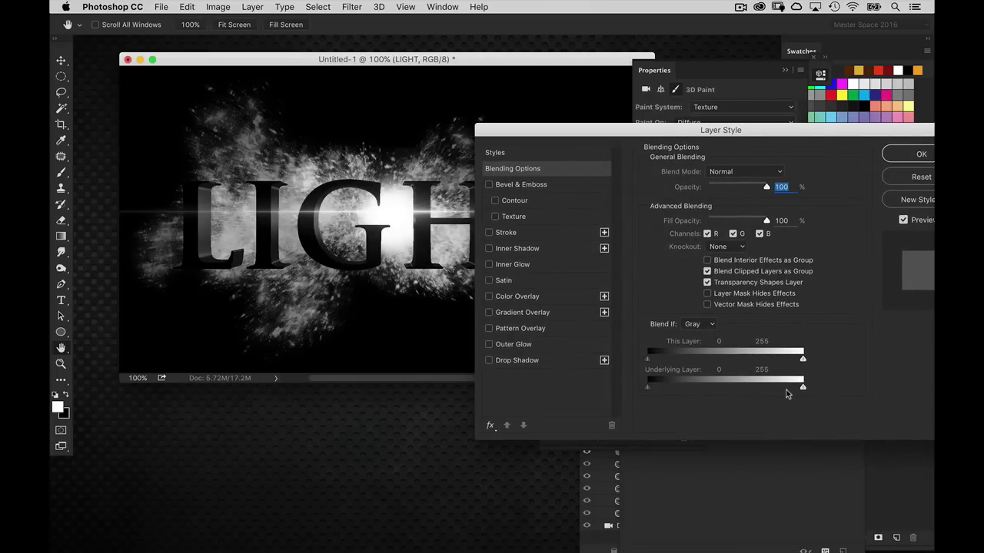
{"action": "left_click_drag", "start_coordinate": [802, 387], "coordinate": [733, 391]}
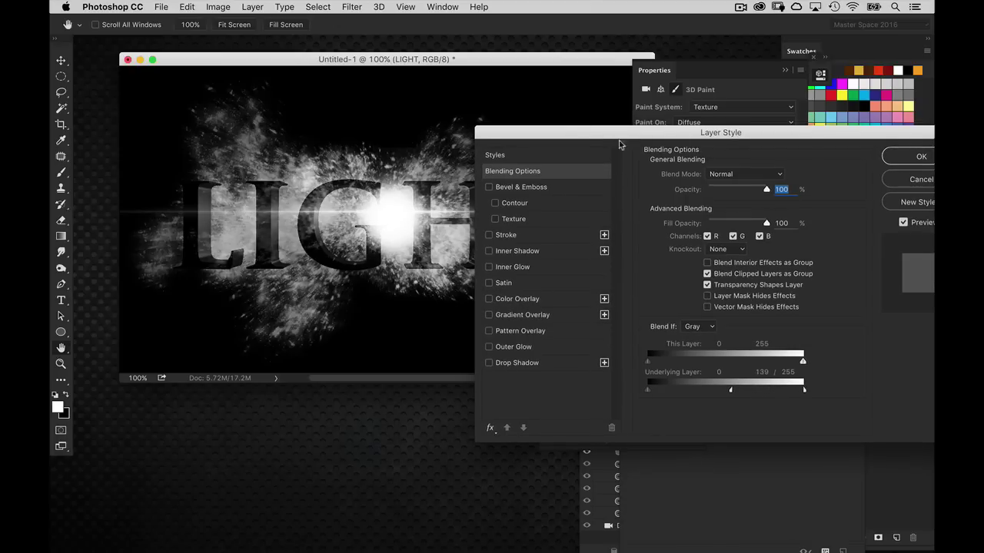
{"action": "left_click_drag", "start_coordinate": [609, 126], "coordinate": [557, 298]}
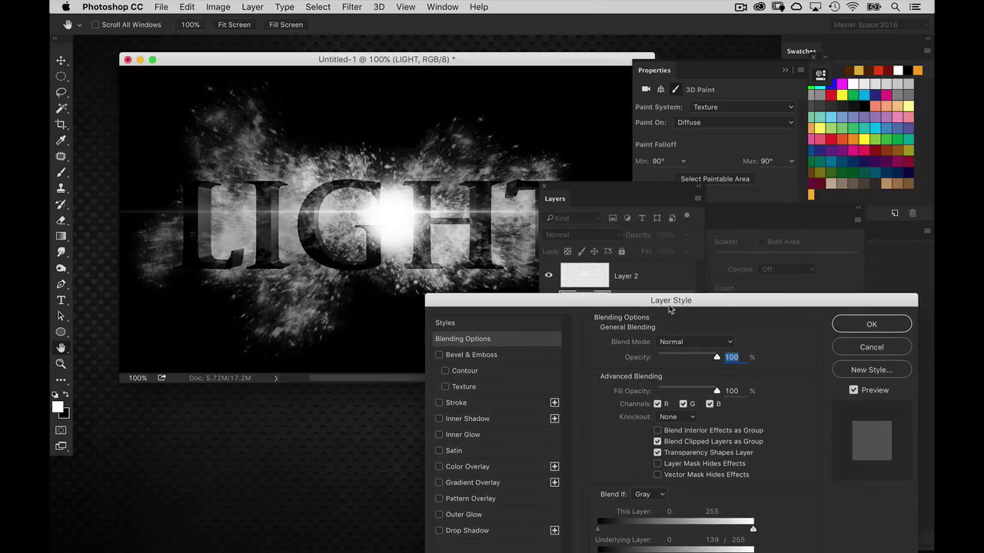
{"action": "left_click_drag", "start_coordinate": [670, 307], "coordinate": [731, 208]}
{"action": "left_click_drag", "start_coordinate": [741, 463], "coordinate": [767, 467]}
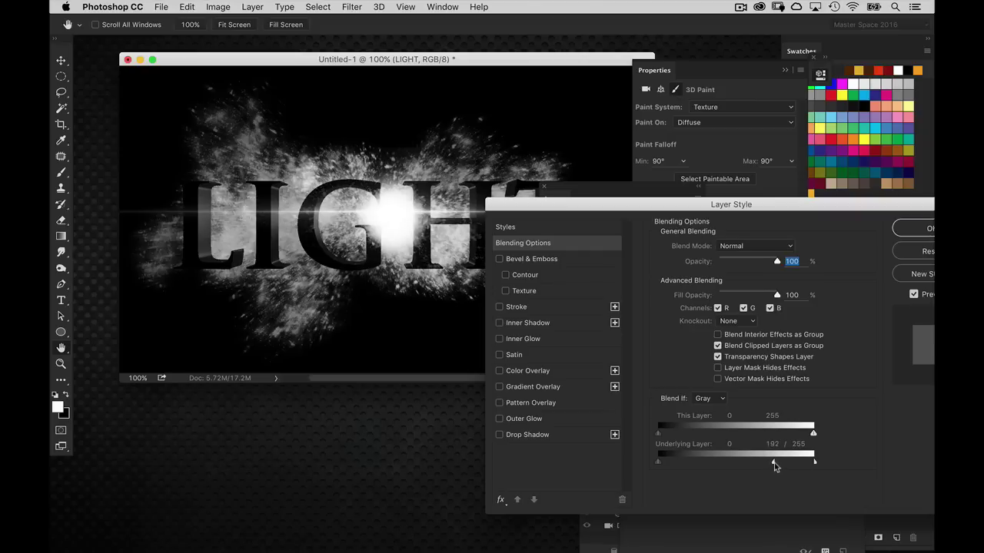
{"action": "left_click", "coordinate": [909, 229]}
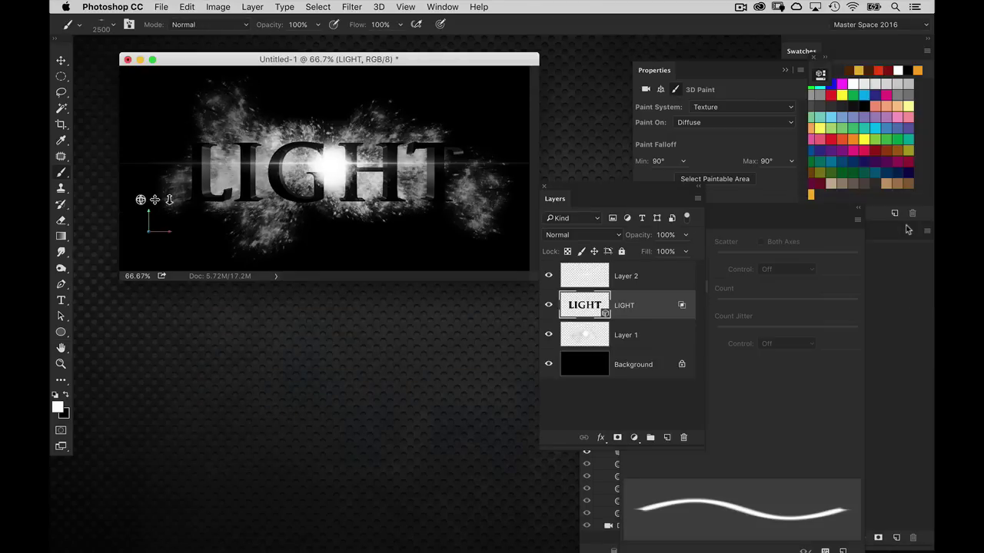